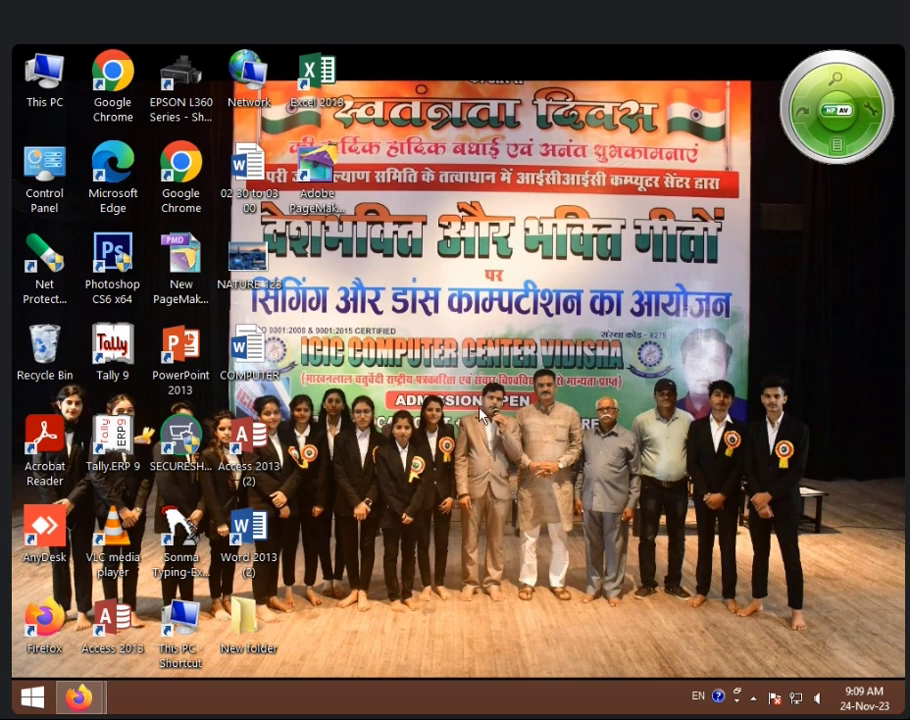
Launch Excel with a blank workbook and open the recent workbook 9.00 TO 9.30 AM EXCEL CLASS
right_click(478, 338)
left_click(537, 384)
double_click(318, 110)
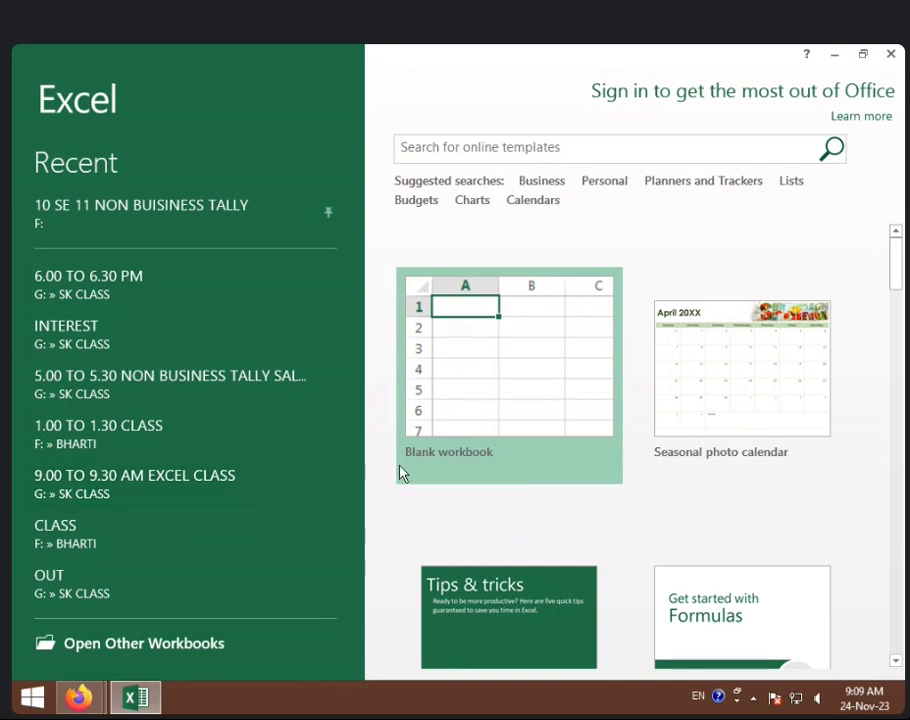
left_click(487, 464)
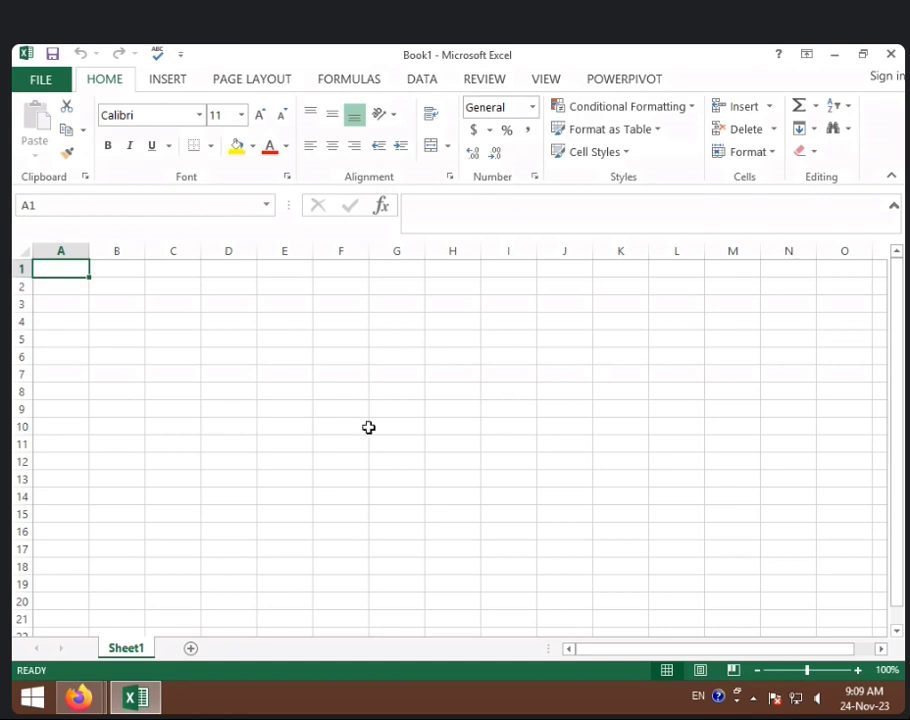
left_click(58, 82)
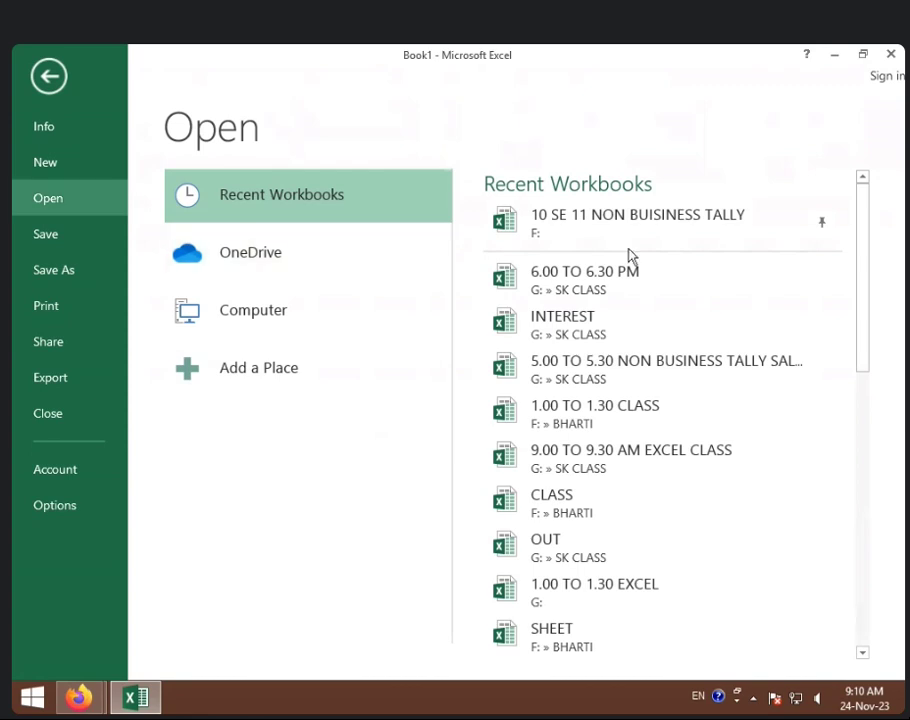
left_click(614, 465)
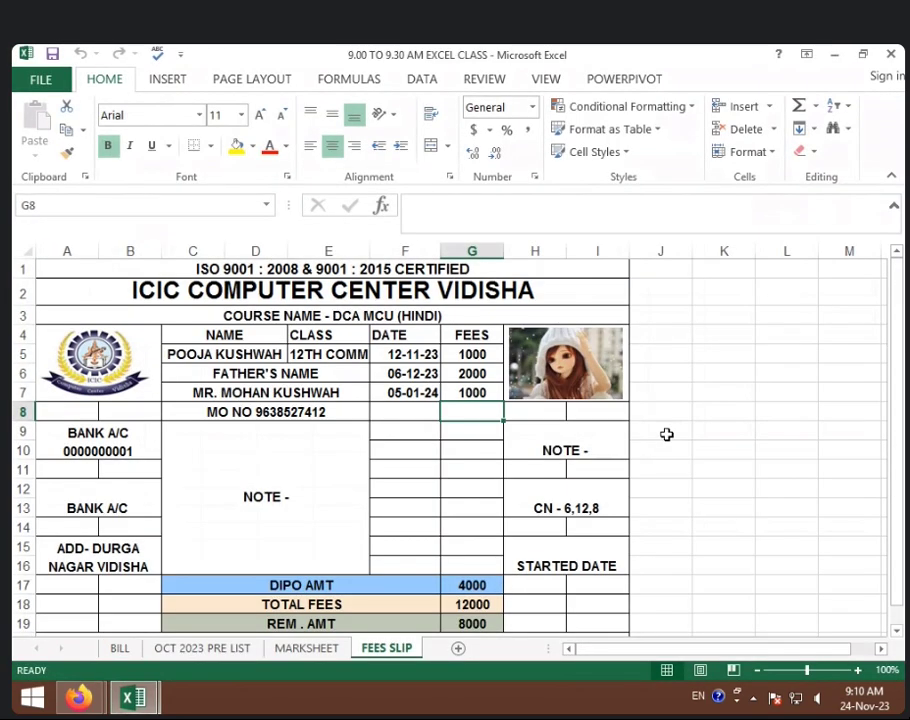
Review the BILL, OCT 2023 PRE LIST, MARKSHEET and FEES SLIP sheets and close the open workbooks
left_click(124, 650)
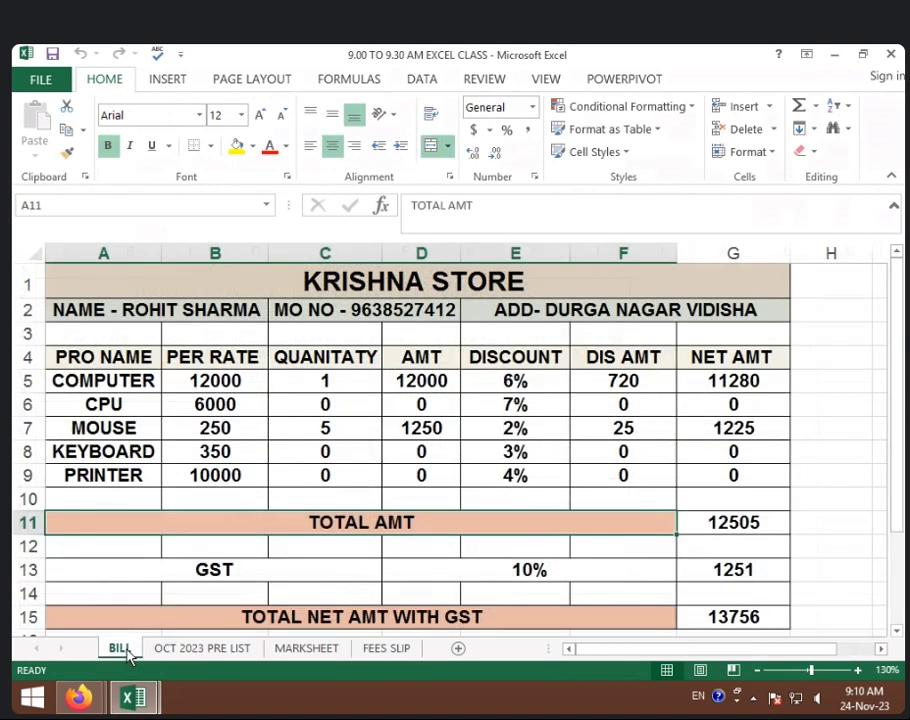
left_click(176, 651)
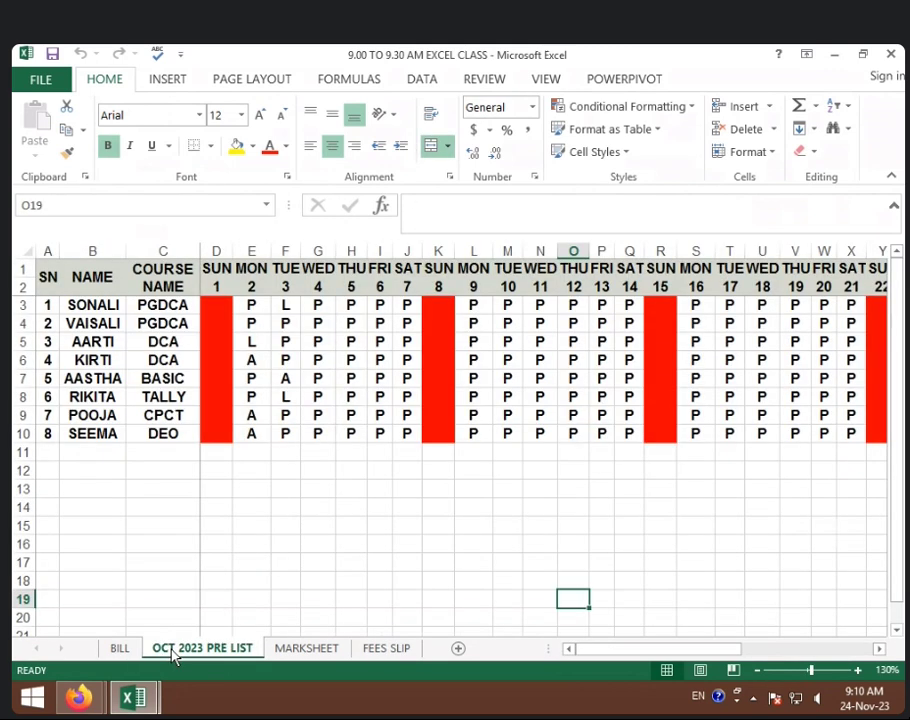
left_click(338, 654)
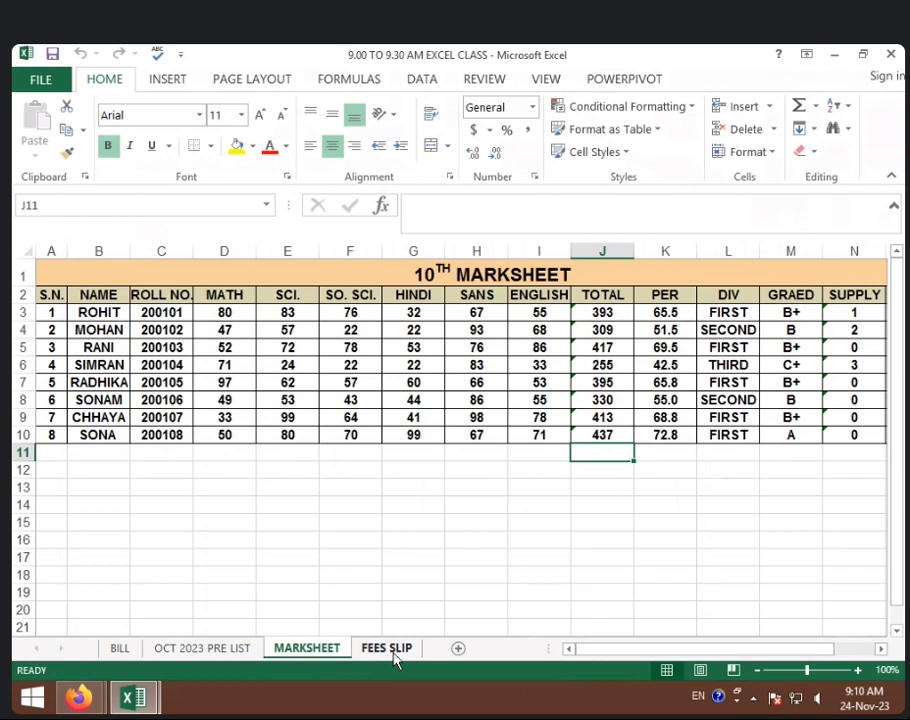
left_click(396, 655)
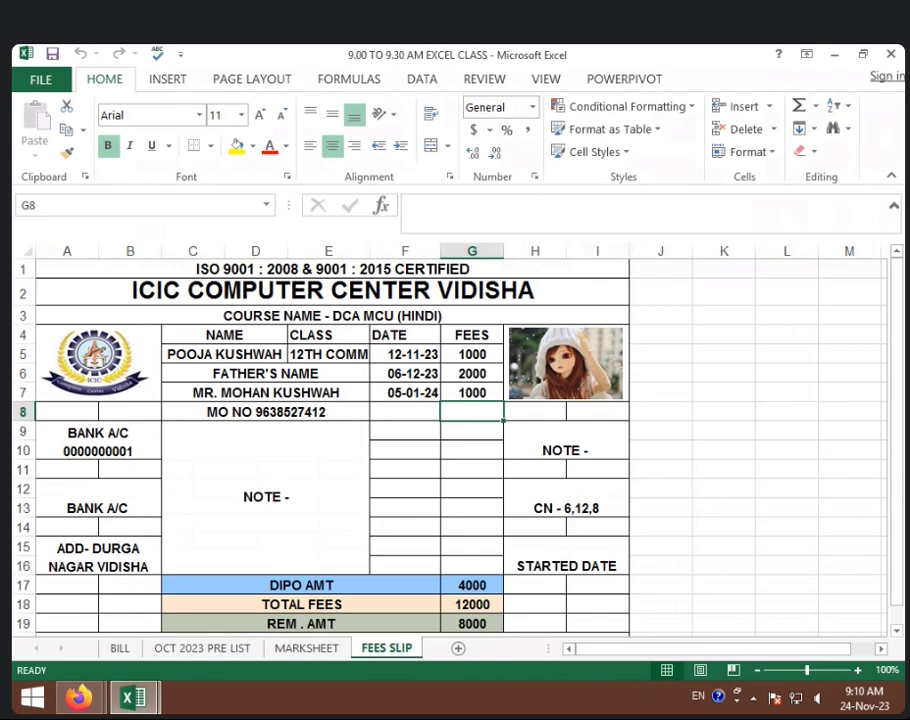
left_click(891, 53)
left_click(891, 54)
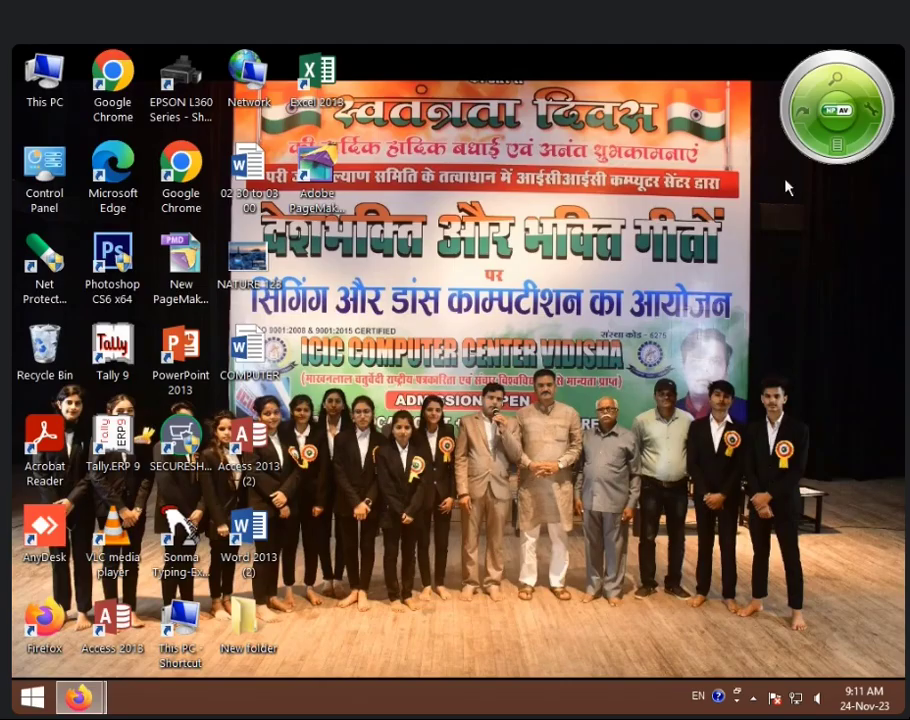
right_click(619, 214)
left_click(667, 264)
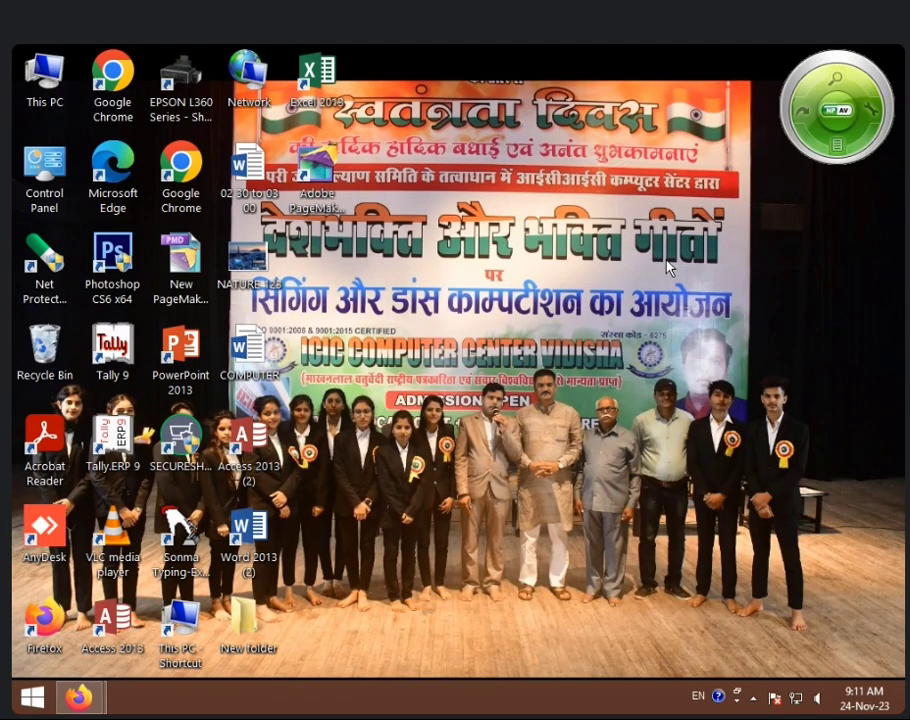
double_click(315, 80)
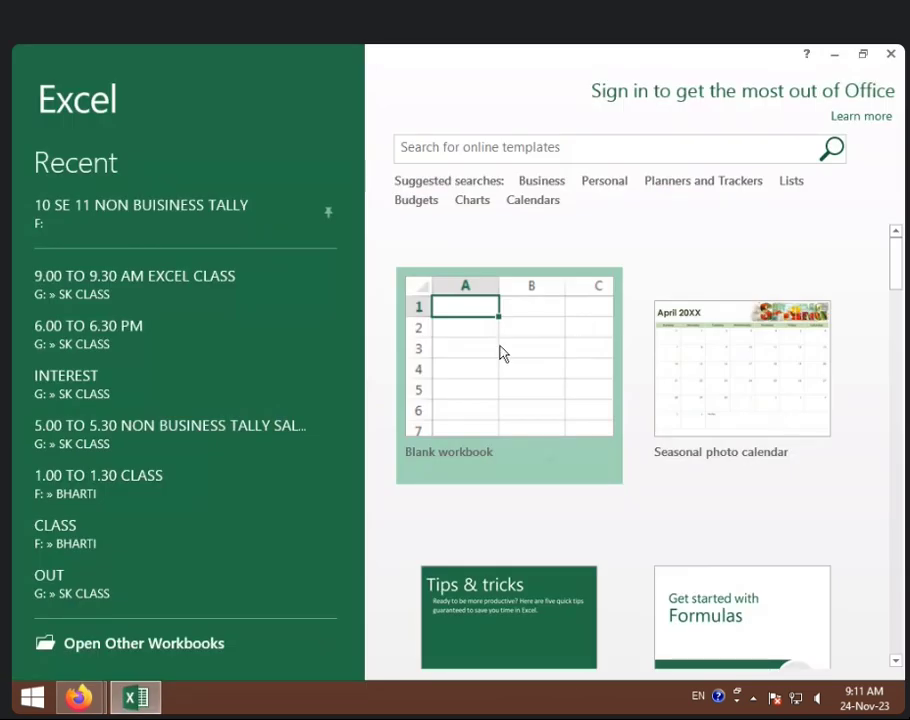
left_click(500, 351)
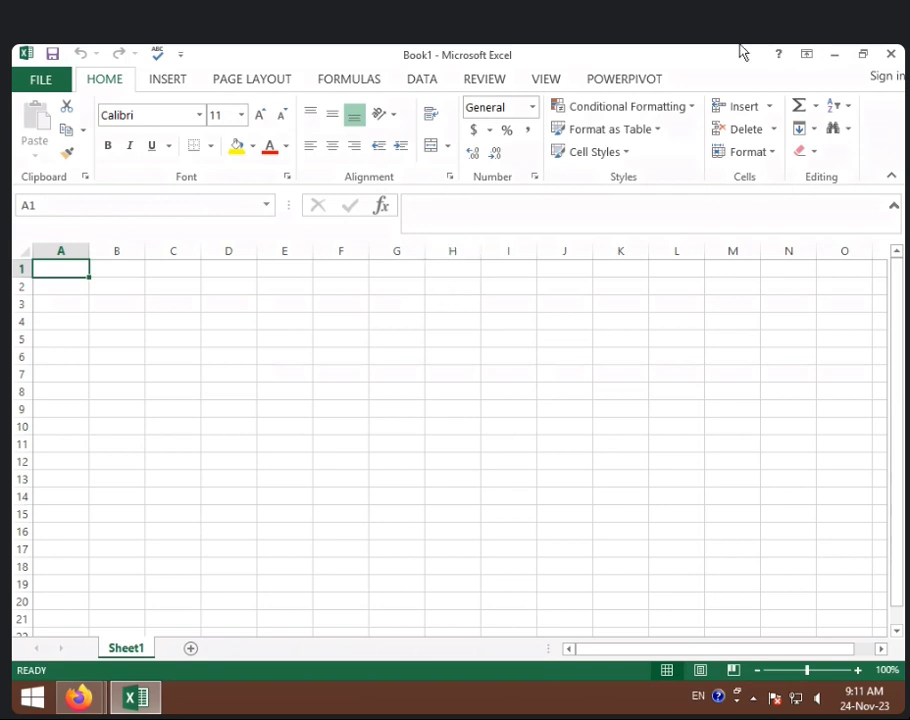
left_click(891, 54)
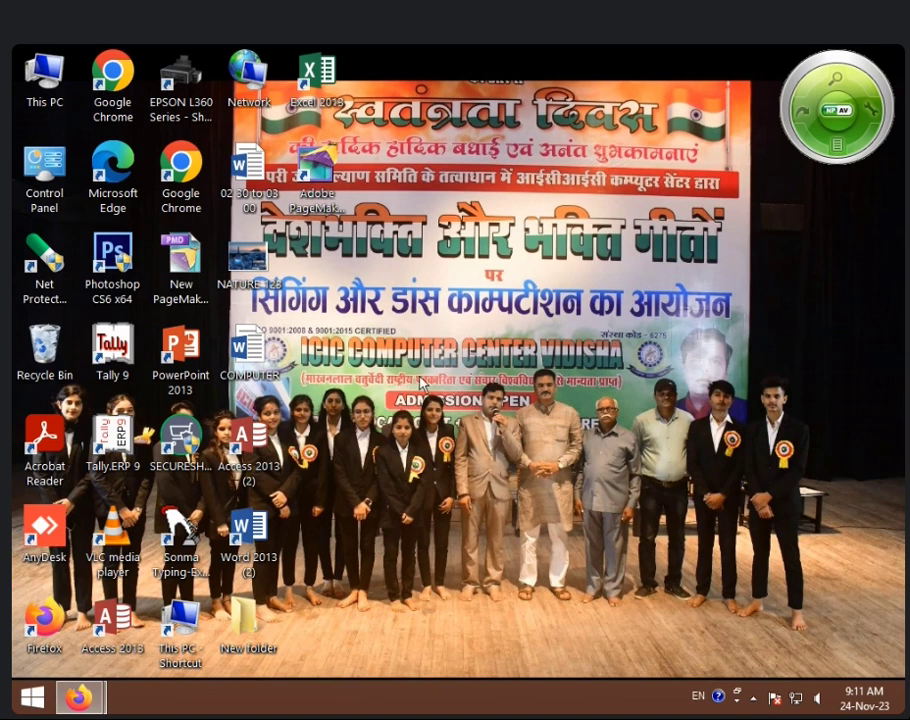
Create a new Microsoft Excel Worksheet file on the desktop and open it
right_click(415, 292)
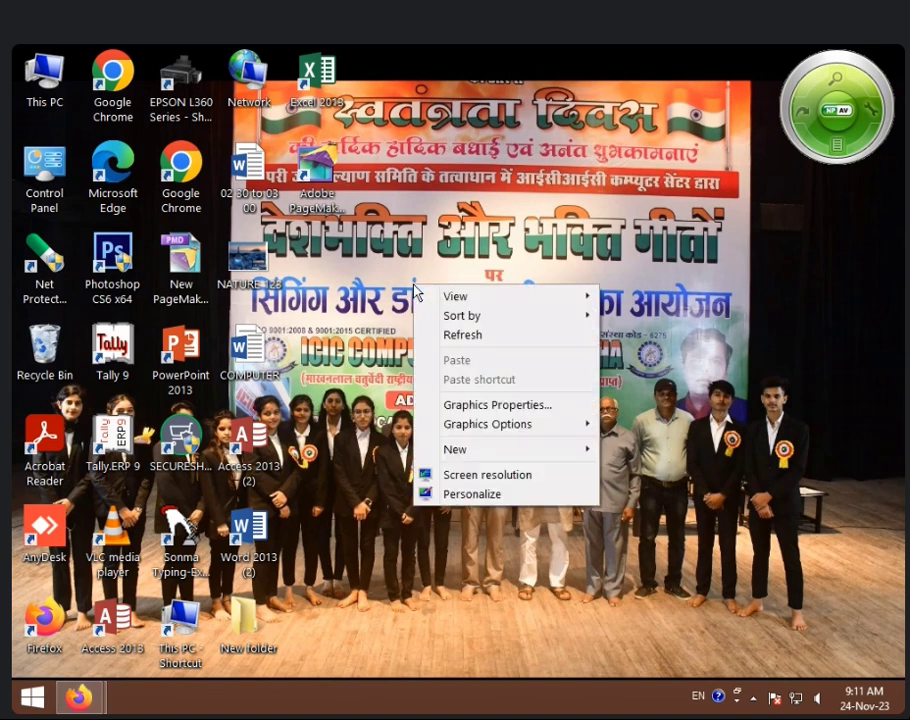
mouse_move(500, 451)
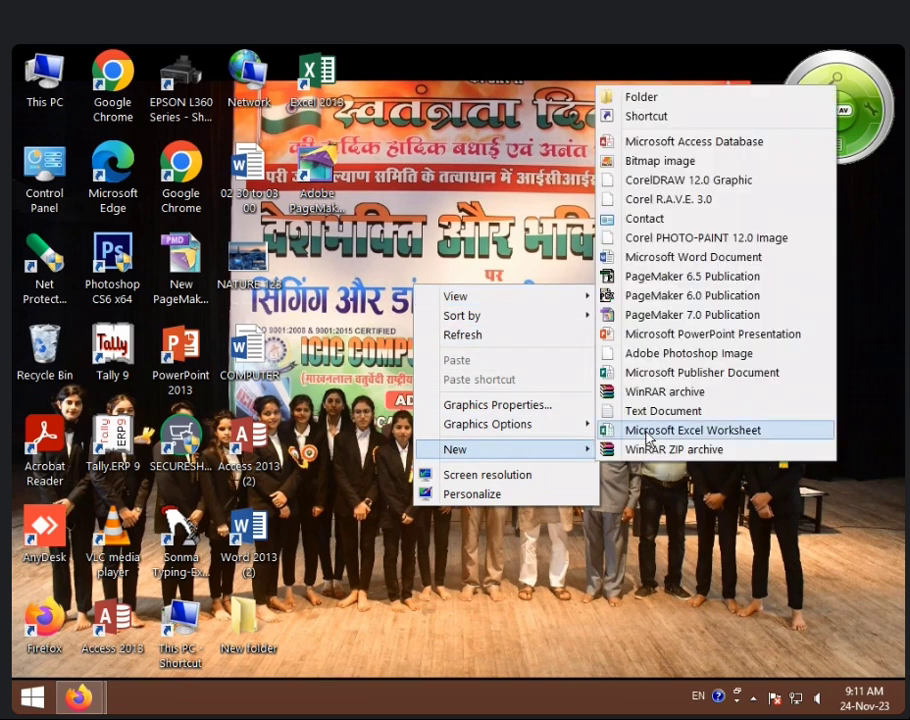
left_click(725, 433)
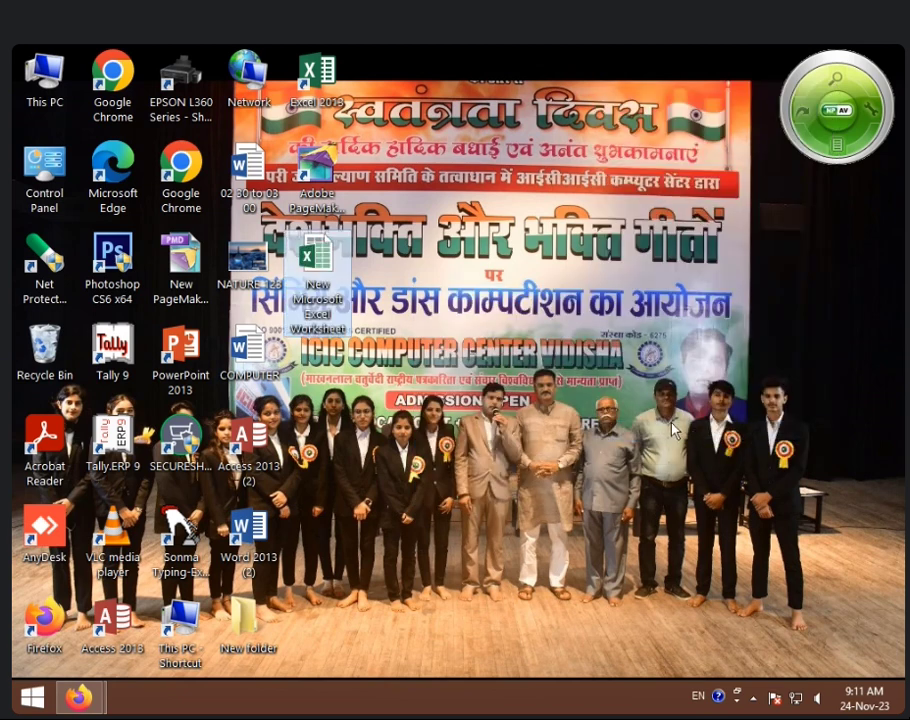
double_click(314, 258)
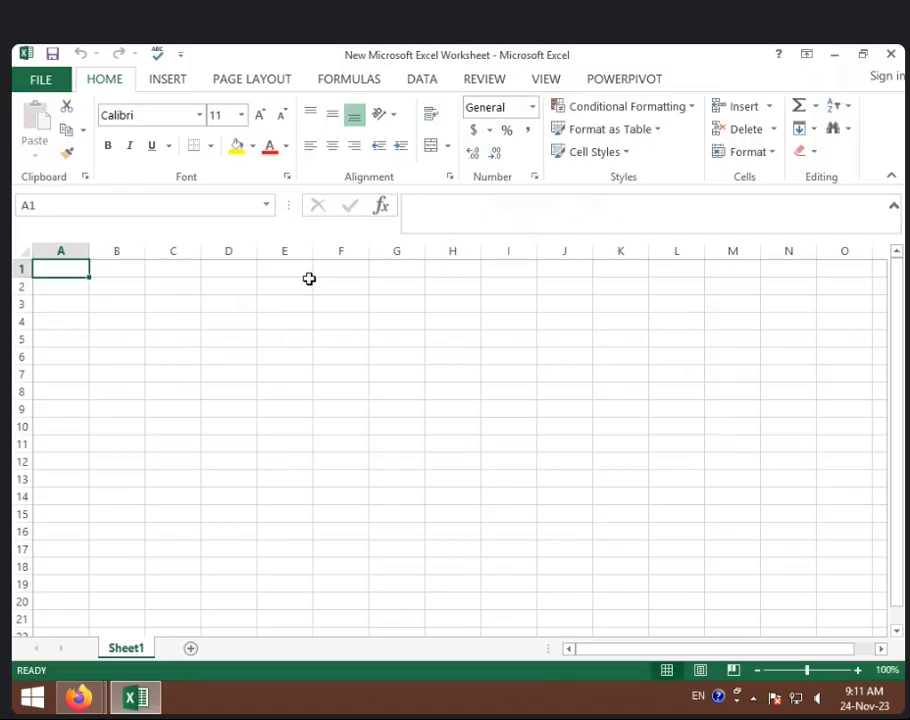
Enter 2 in C5, 3 in D5, 6 in D6 and 4 in C6 as starting values for multiplication tables
left_click(338, 303)
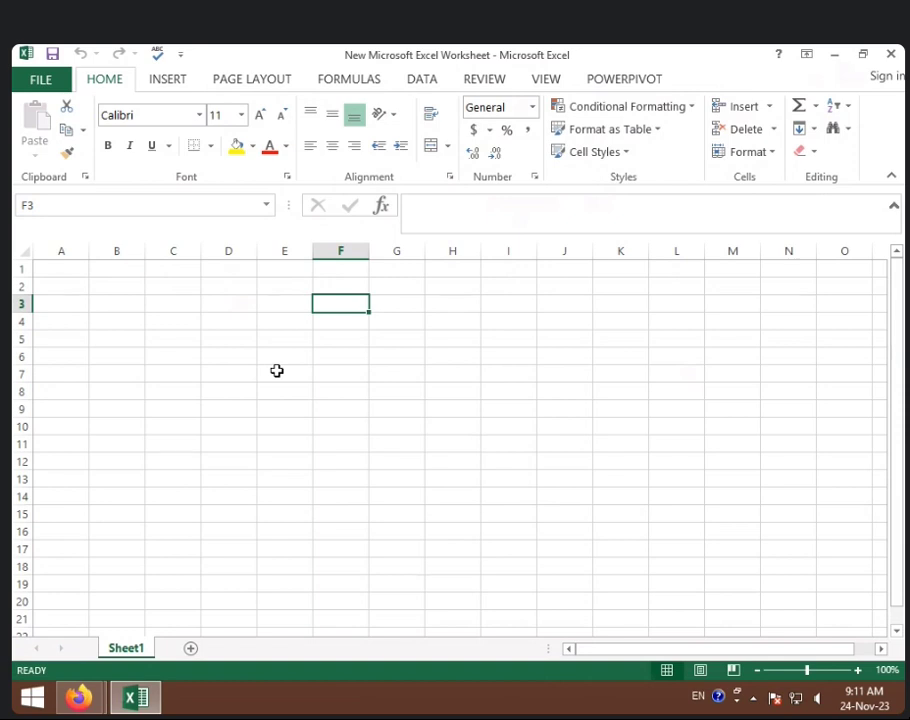
left_click(190, 338)
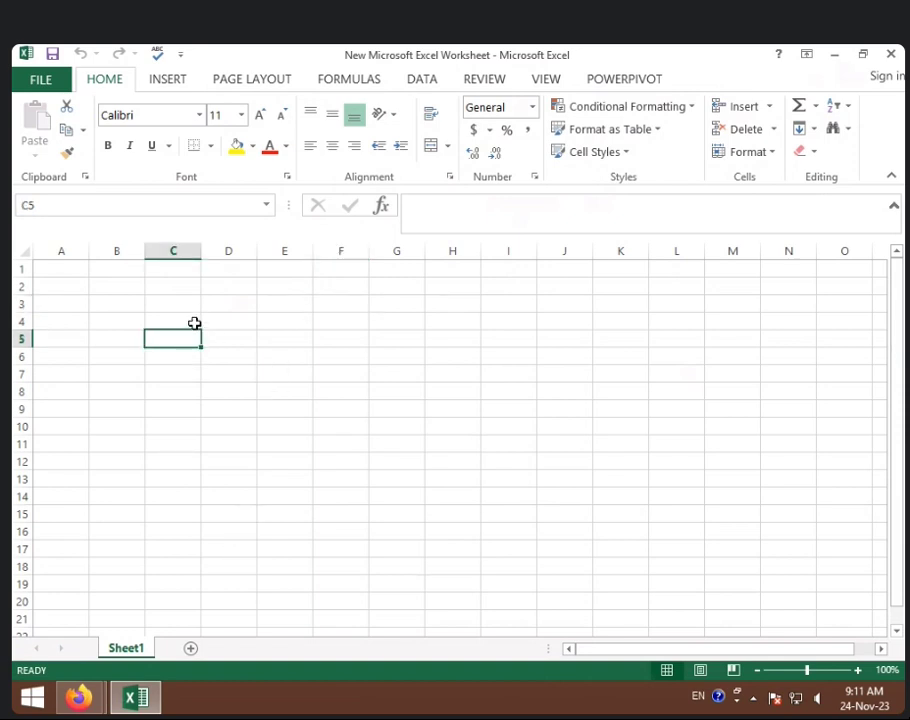
type("2")
key("Tab")
type("3")
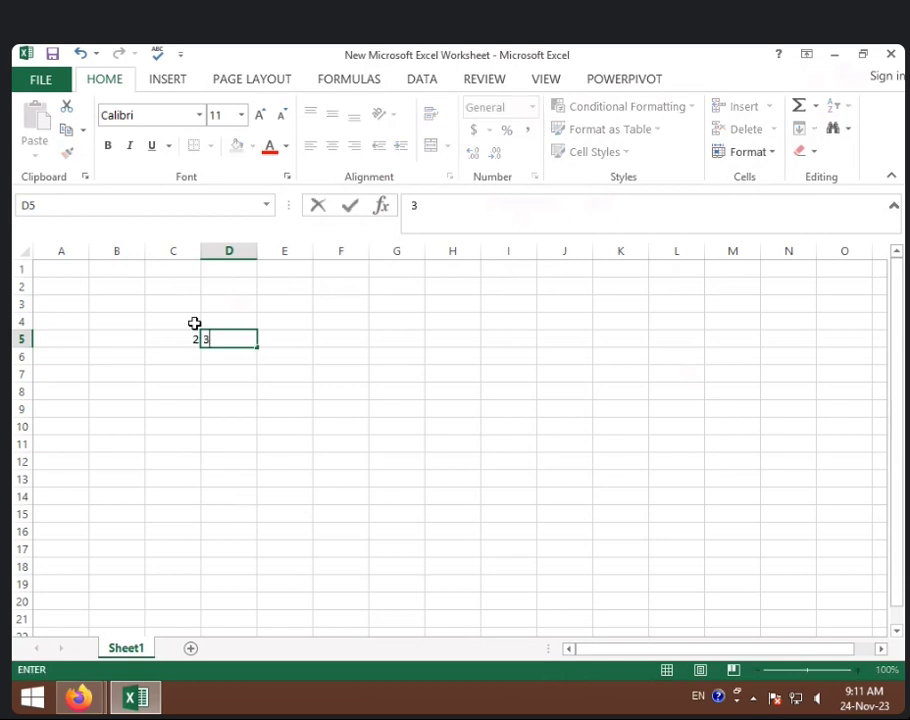
key("Down")
type("6")
key("Left")
type("4")
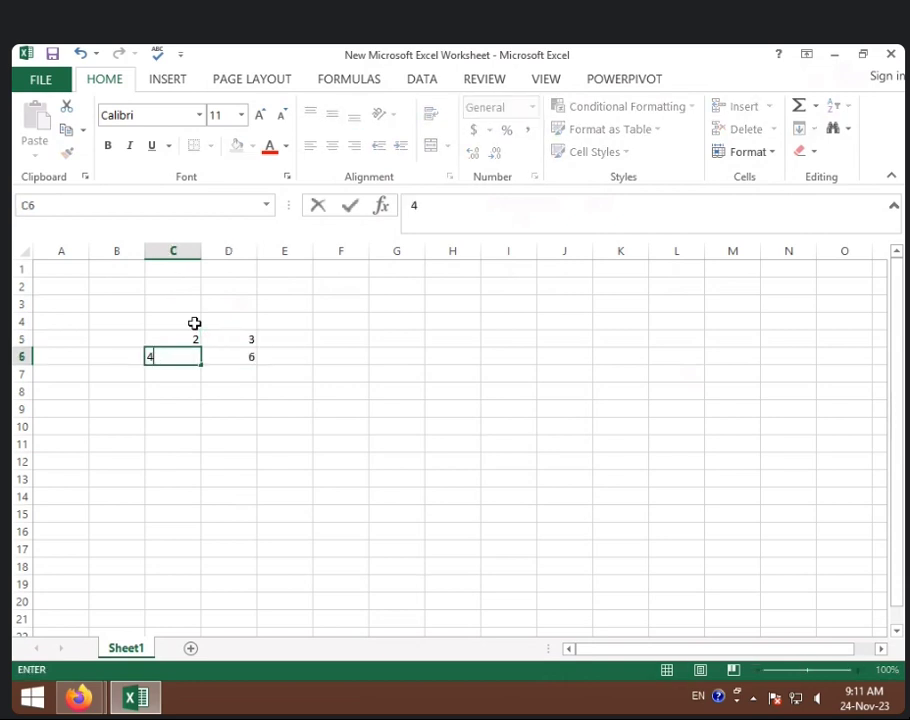
Fill the number series from C5:D6 down to row 14 and across to column L
left_click(290, 422)
left_click_drag(195, 337, 250, 502)
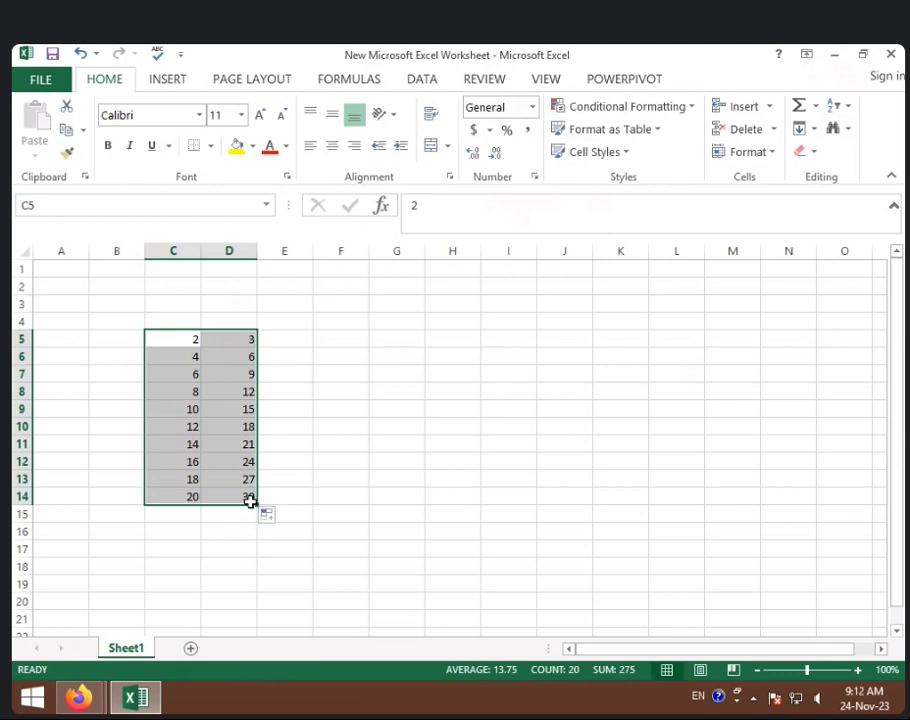
left_click_drag(258, 504, 725, 500)
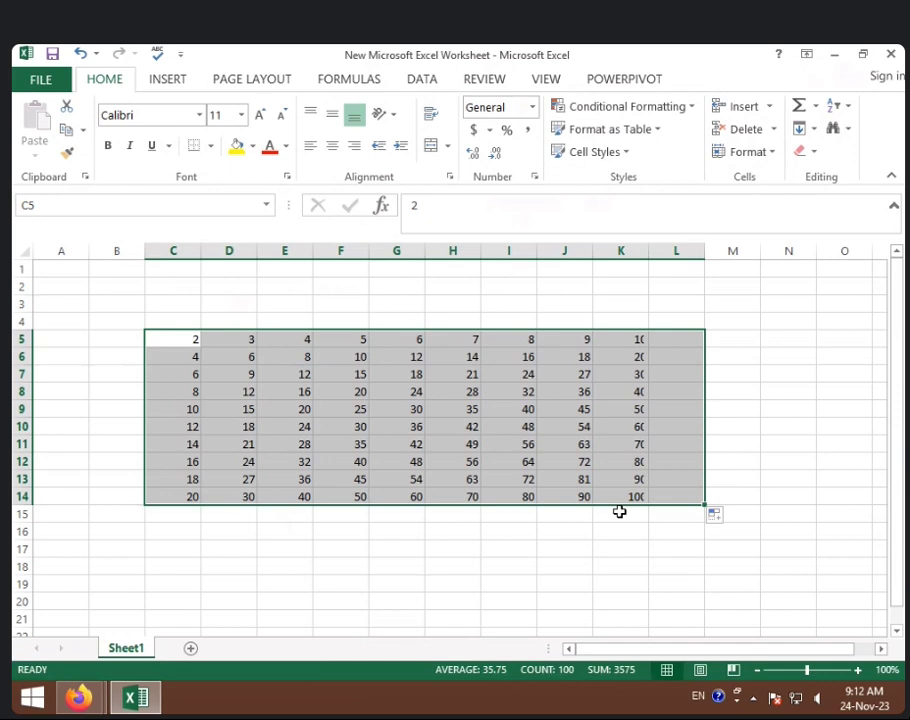
left_click(725, 514)
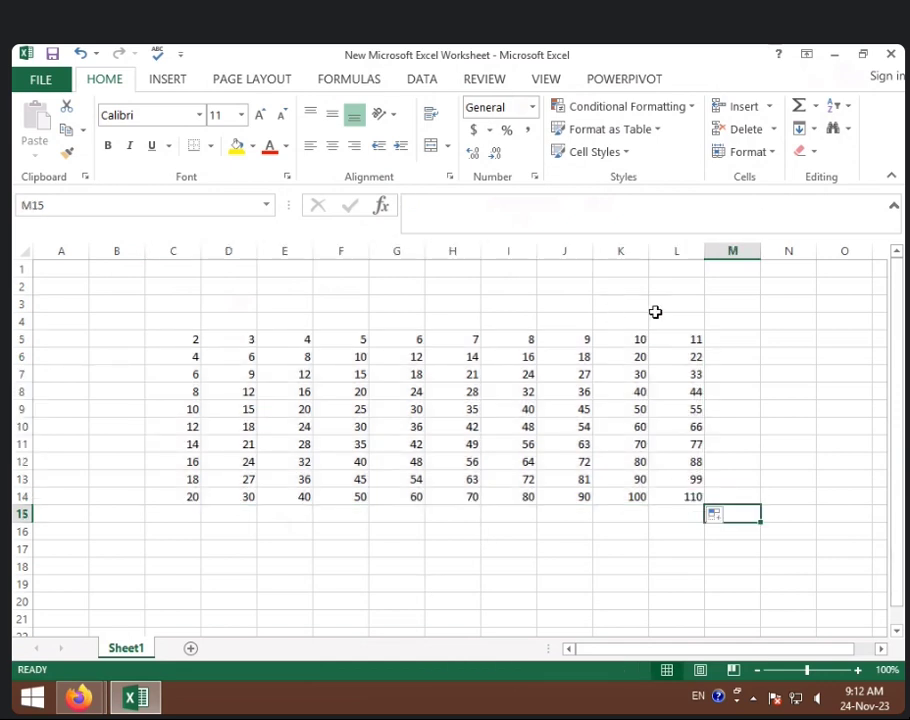
Close the worksheet file with its changes saved and reopen it from the desktop
left_click(892, 55)
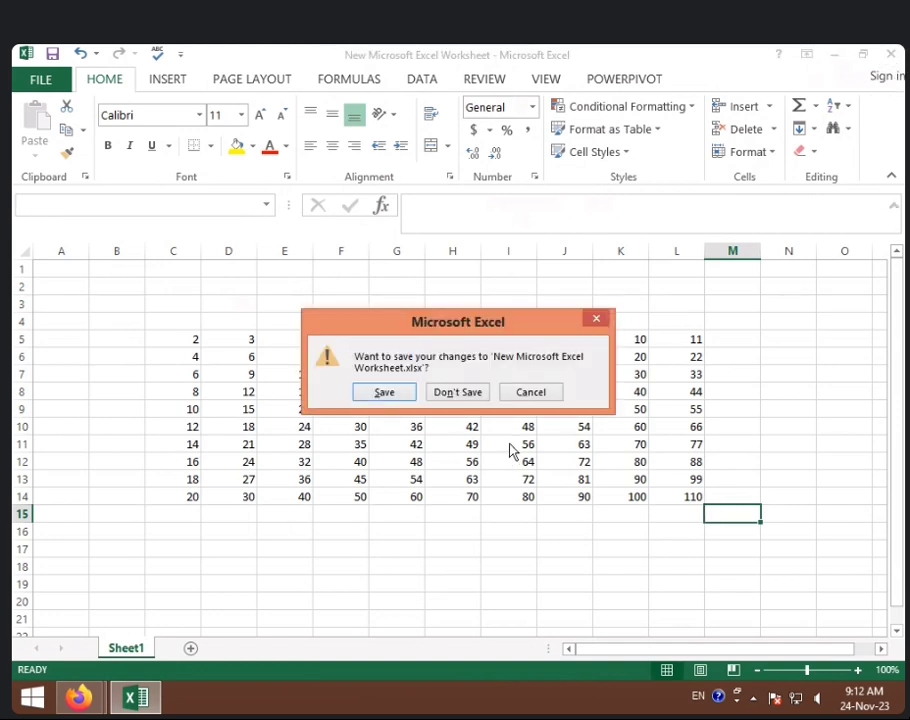
left_click(399, 397)
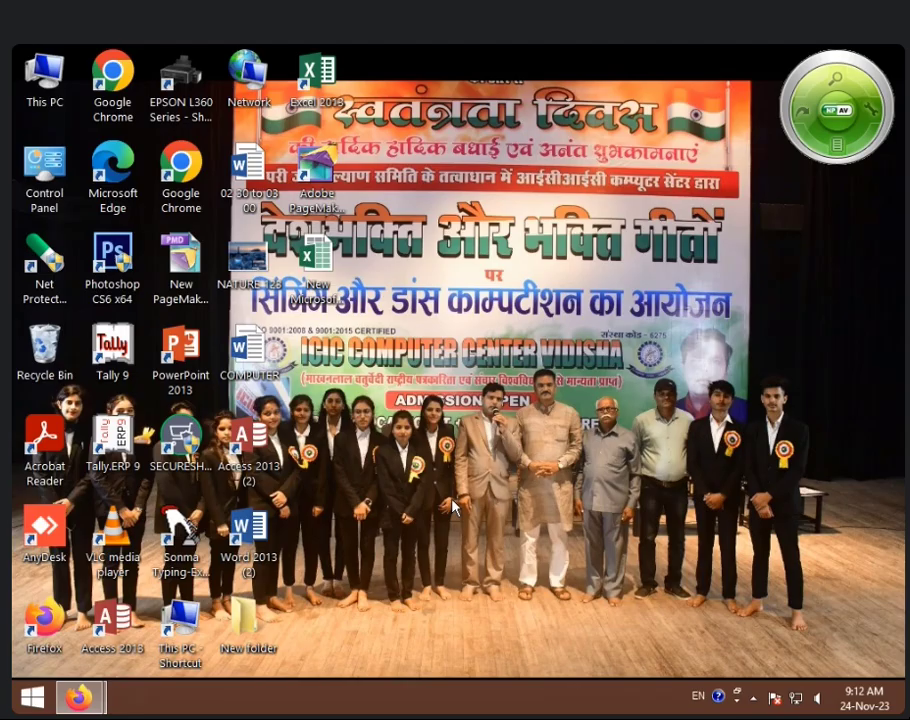
right_click(469, 355)
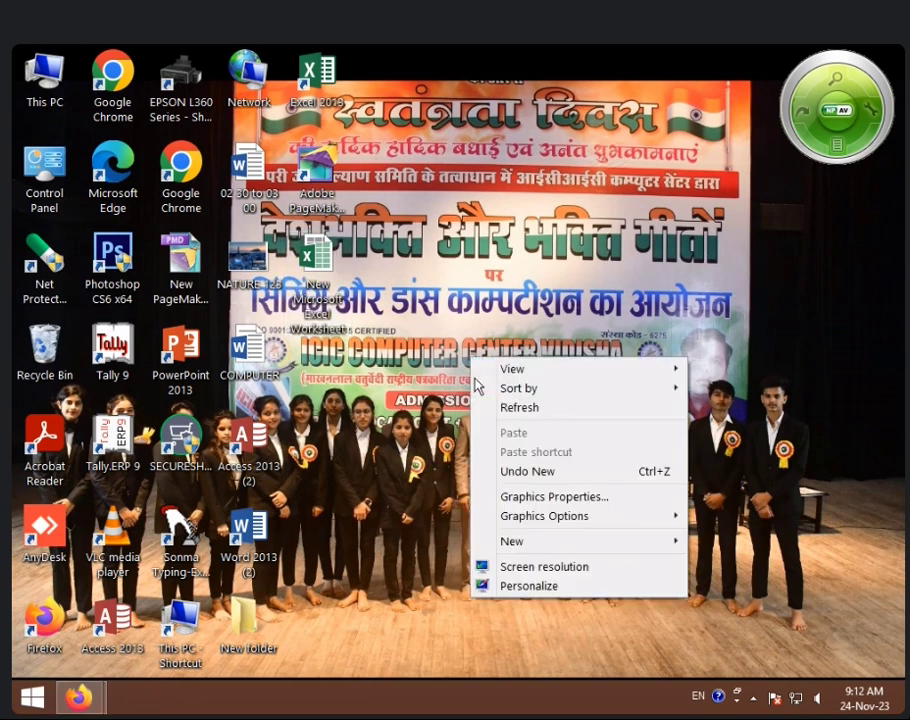
left_click(513, 407)
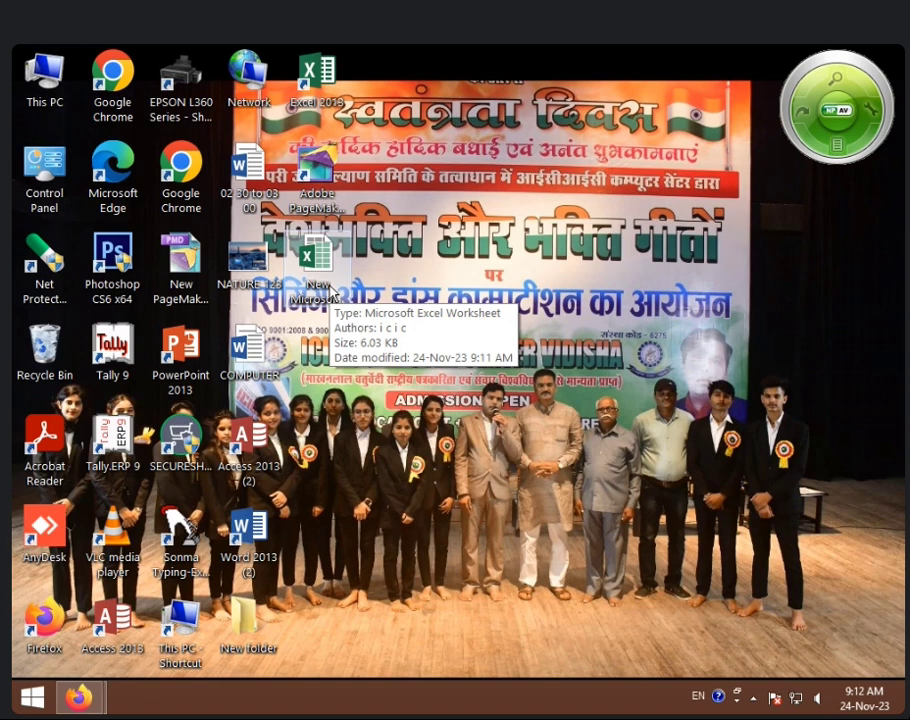
double_click(328, 287)
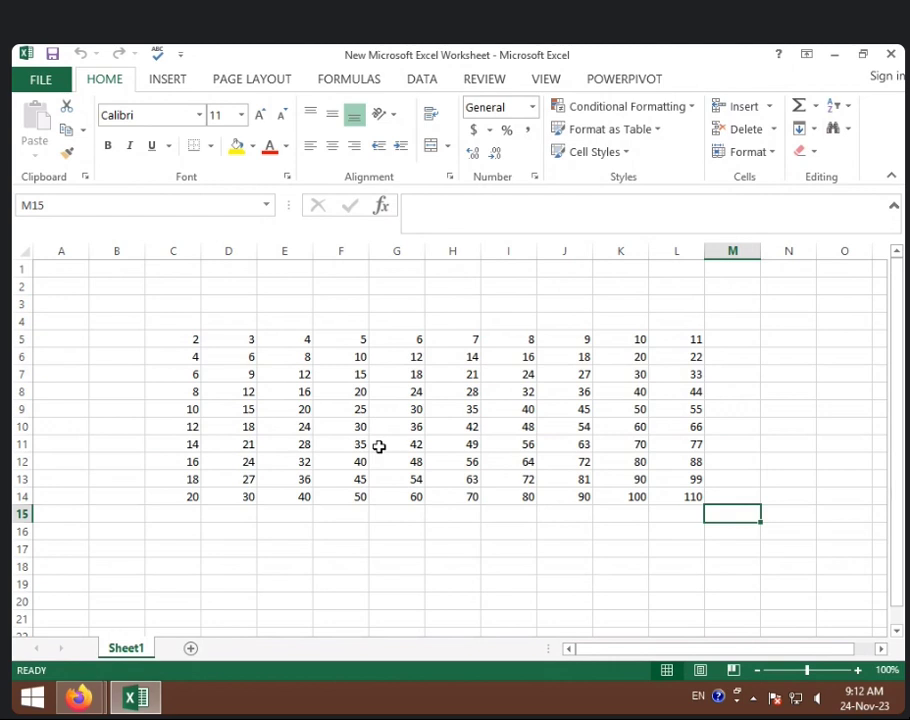
Clear the contents of every cell on Sheet1
key("ctrl+a")
key("Delete")
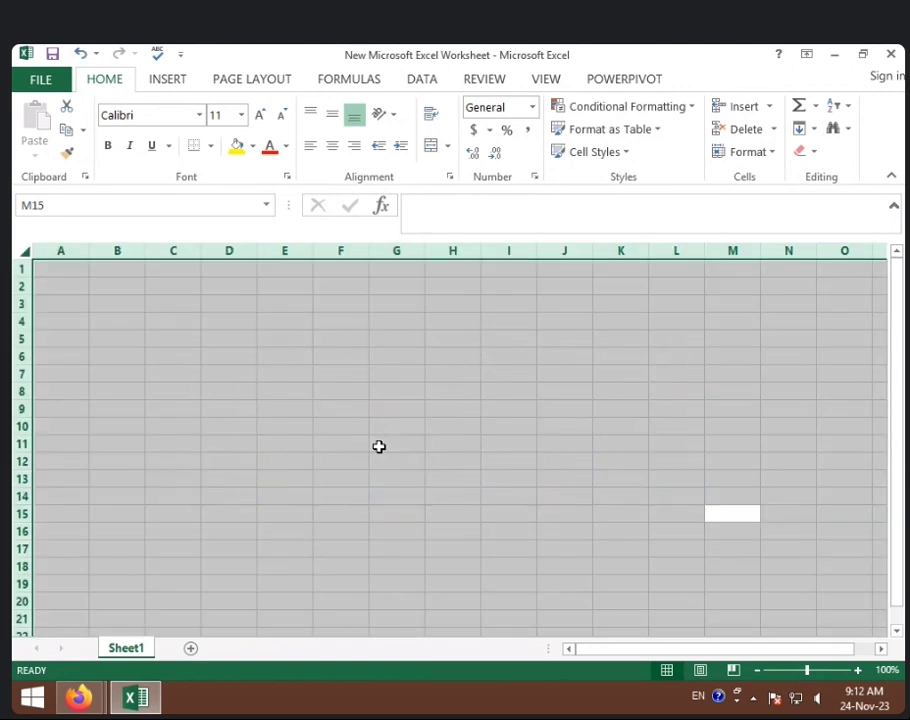
left_click(379, 446)
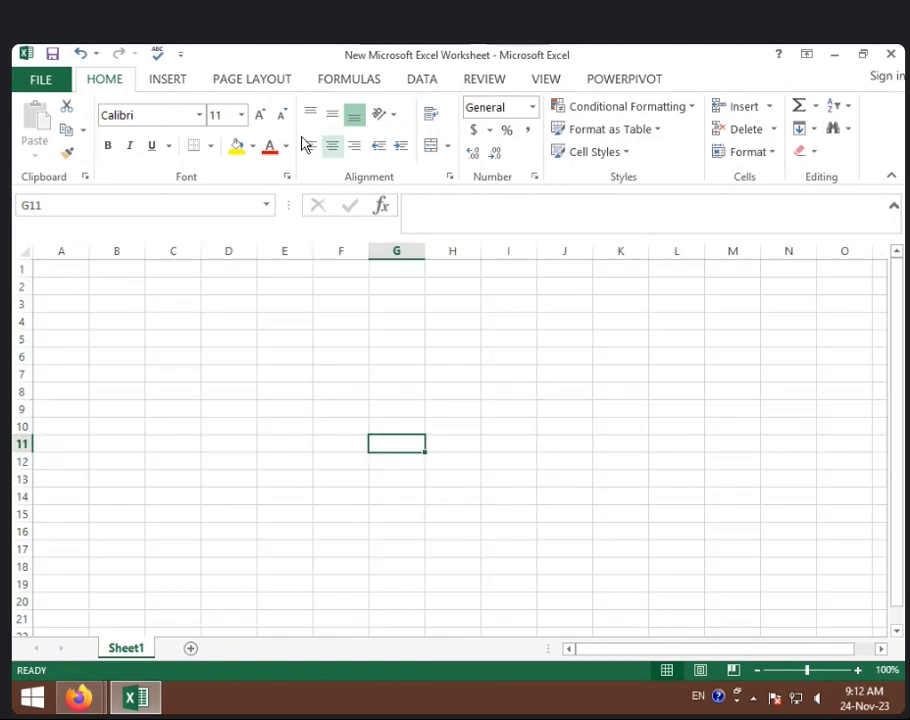
Insert a table over the range C4:I15 without marking existing headers
left_click(176, 80)
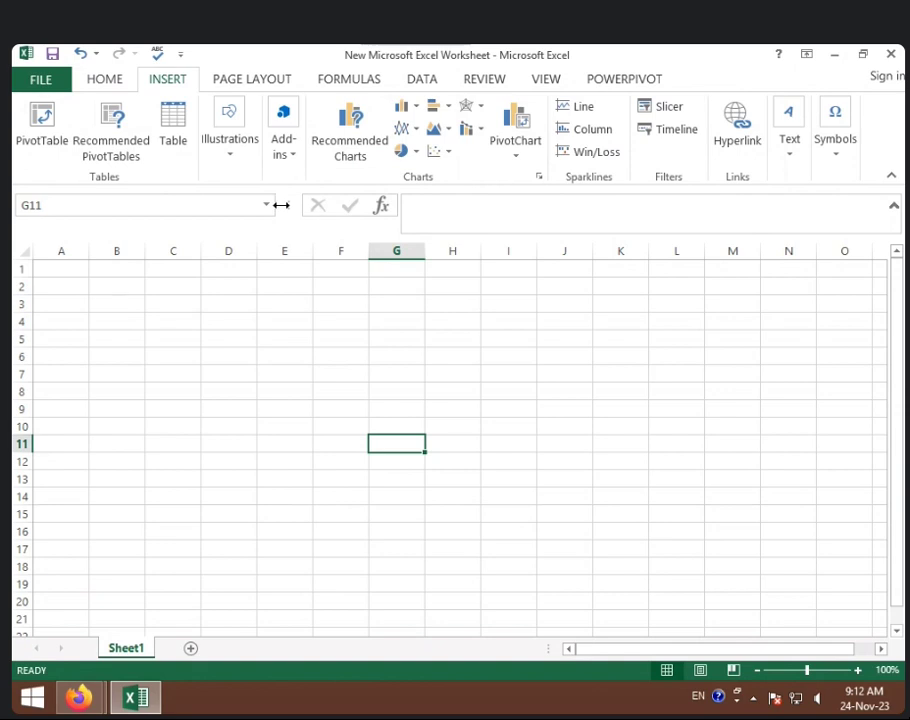
left_click(180, 130)
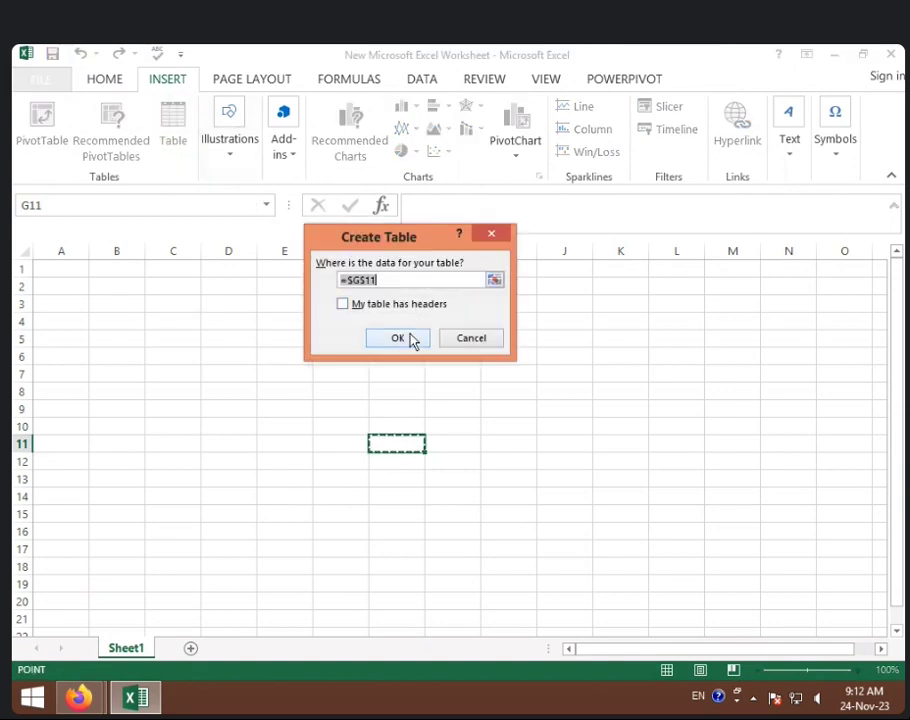
left_click_drag(160, 322, 530, 533)
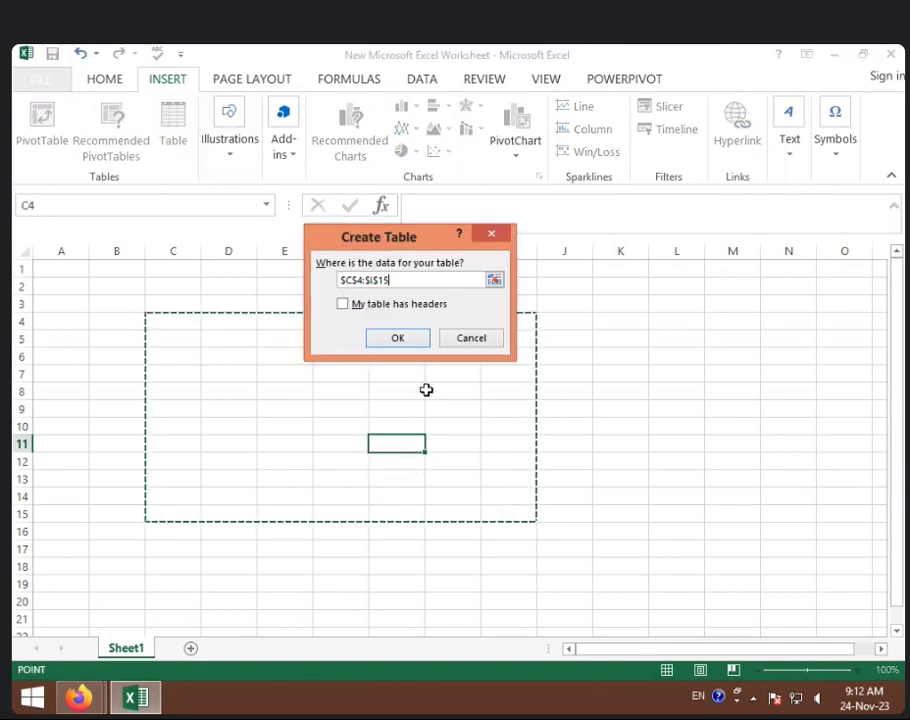
left_click(410, 342)
left_click(645, 391)
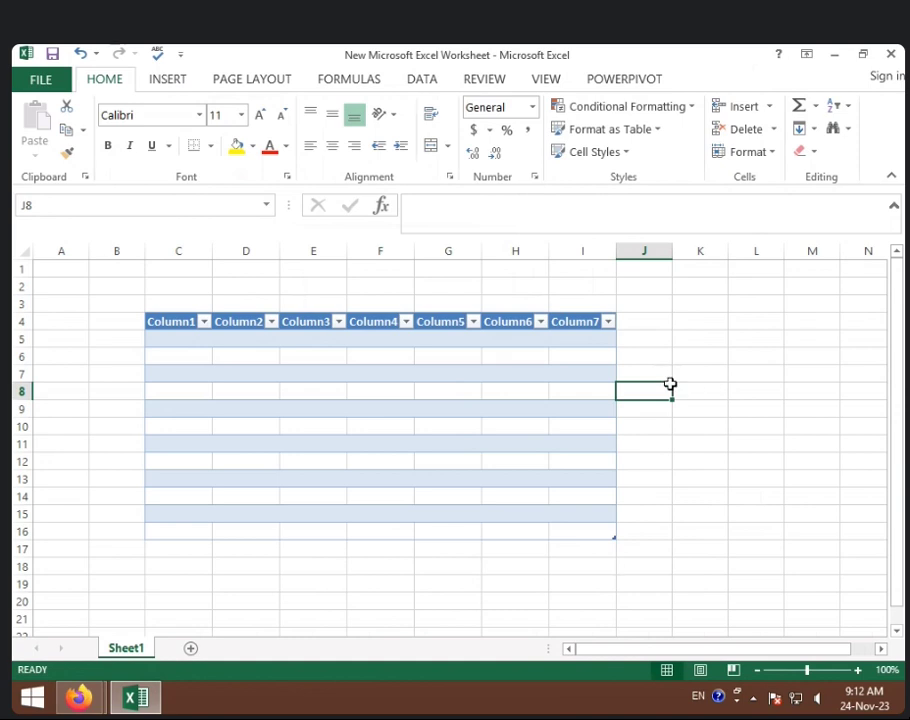
Close the worksheet file with the new table saved and reopen it from the desktop
left_click(889, 56)
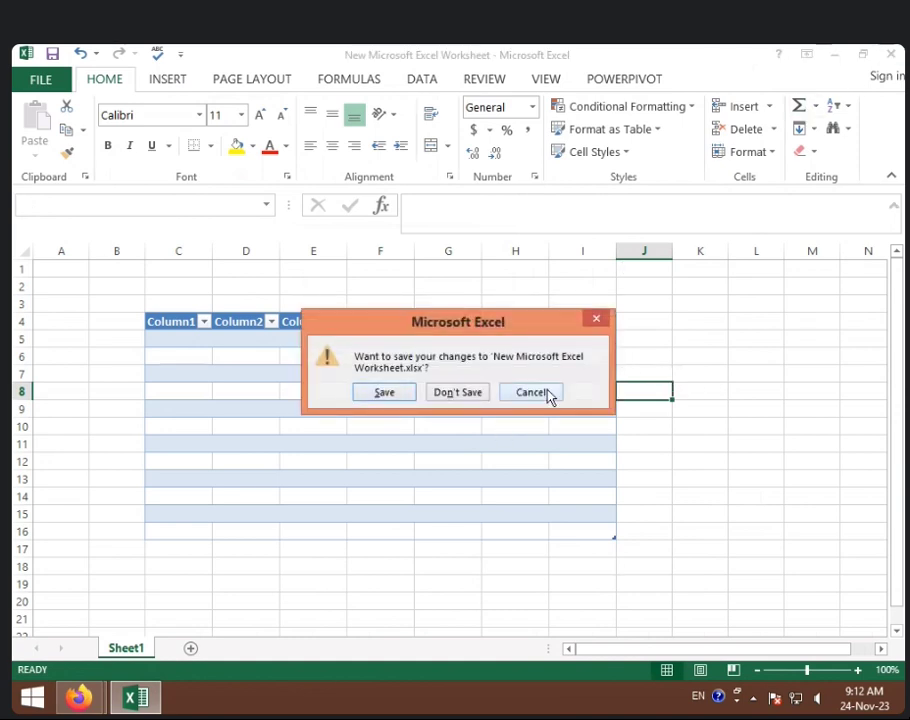
left_click(398, 396)
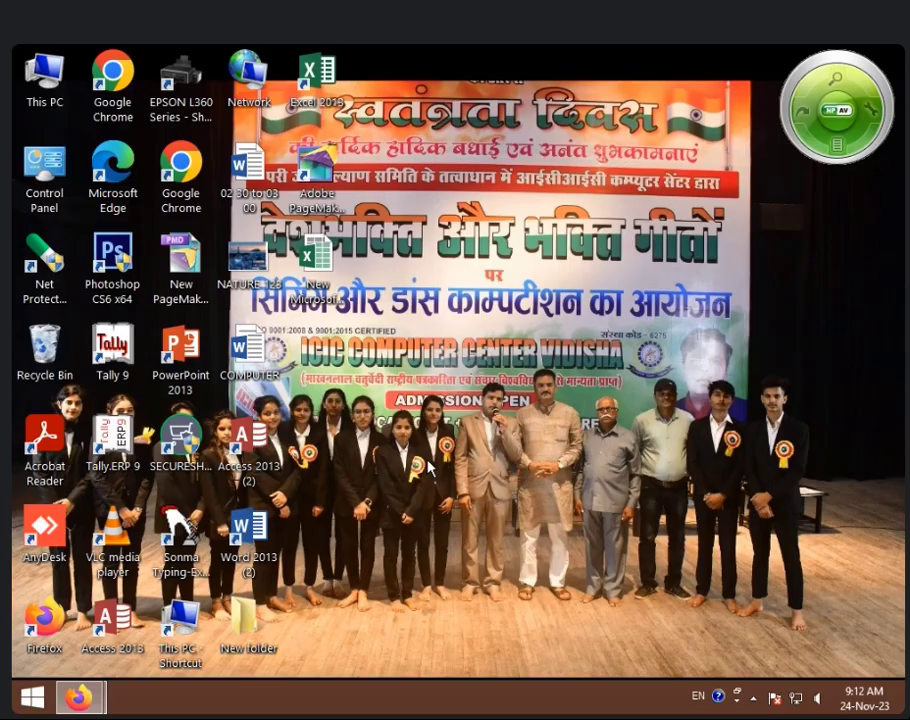
double_click(318, 255)
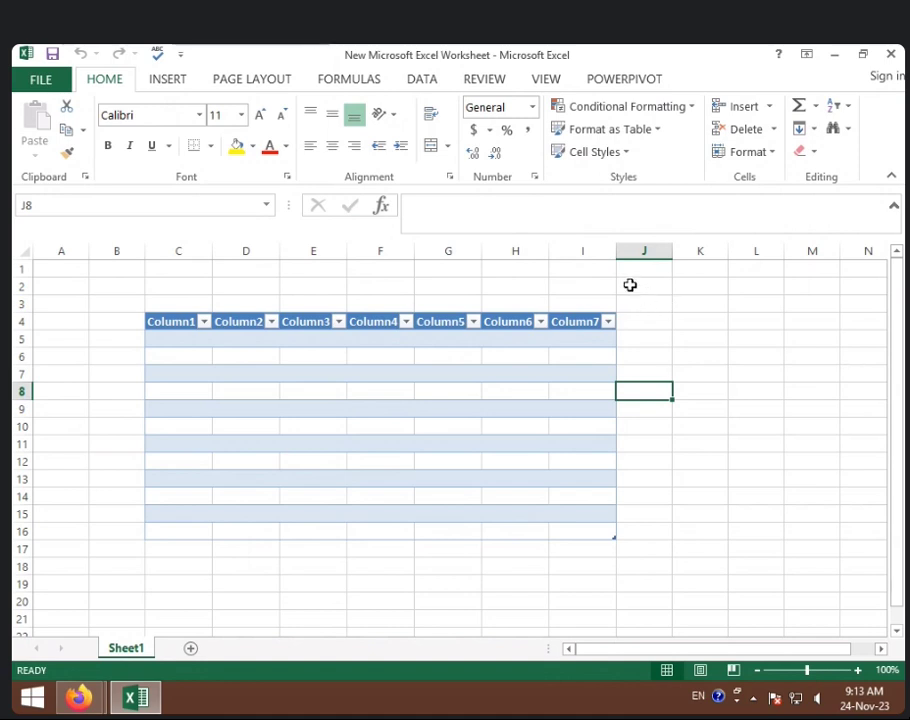
Close the workbook and permanently delete the New Microsoft Excel Worksheet file from the desktop
left_click(891, 54)
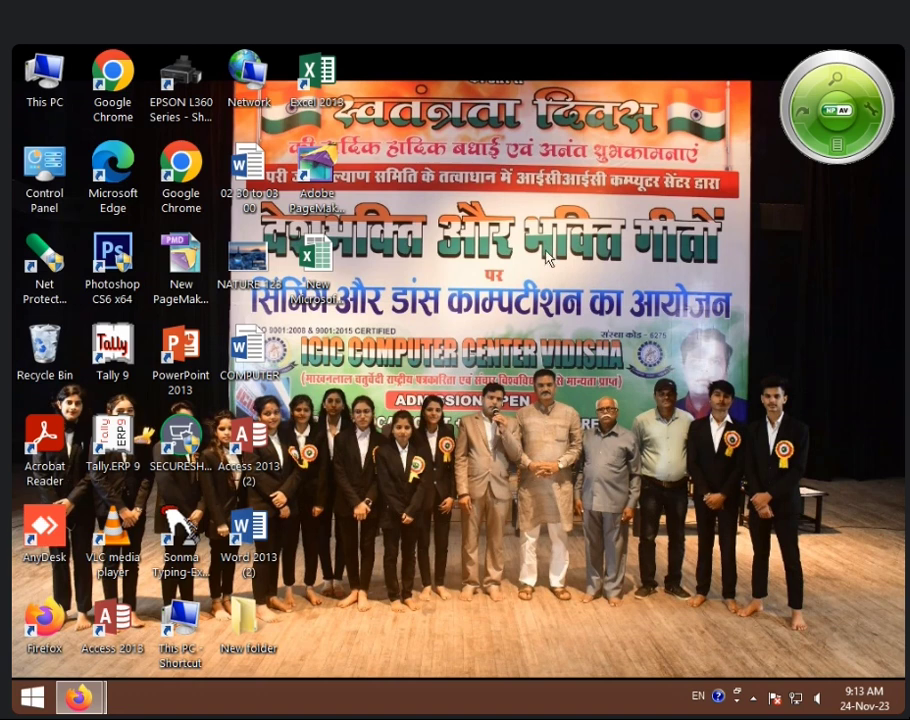
left_click(338, 283)
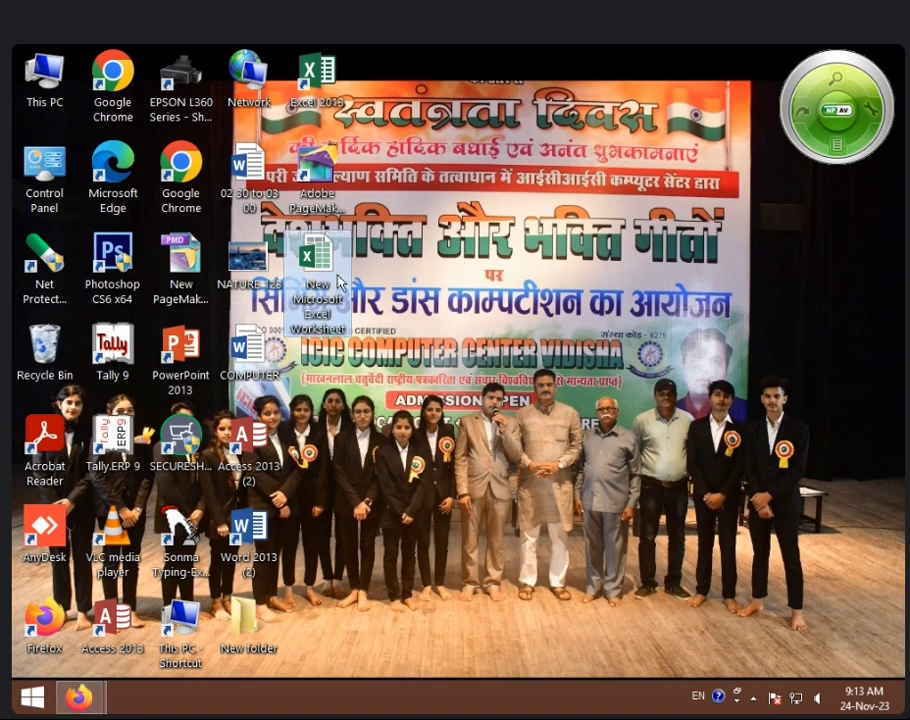
key("shift+Delete")
key("Return")
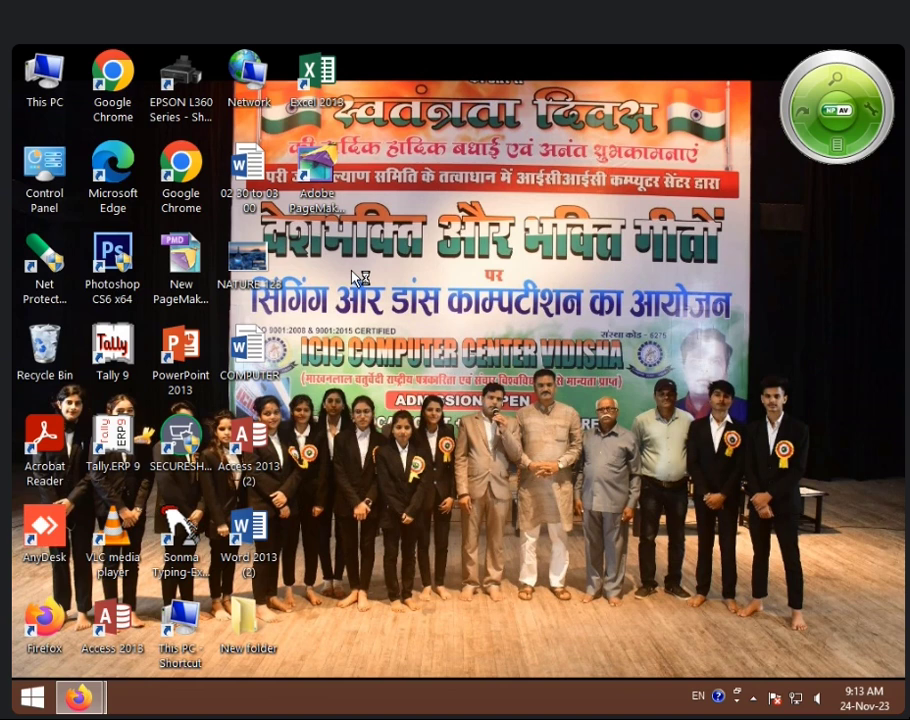
Start Excel 2013, open the recent workbook 9.00 TO 9.30 AM EXCEL CLASS, and look over its FEES SLIP sheet
double_click(330, 82)
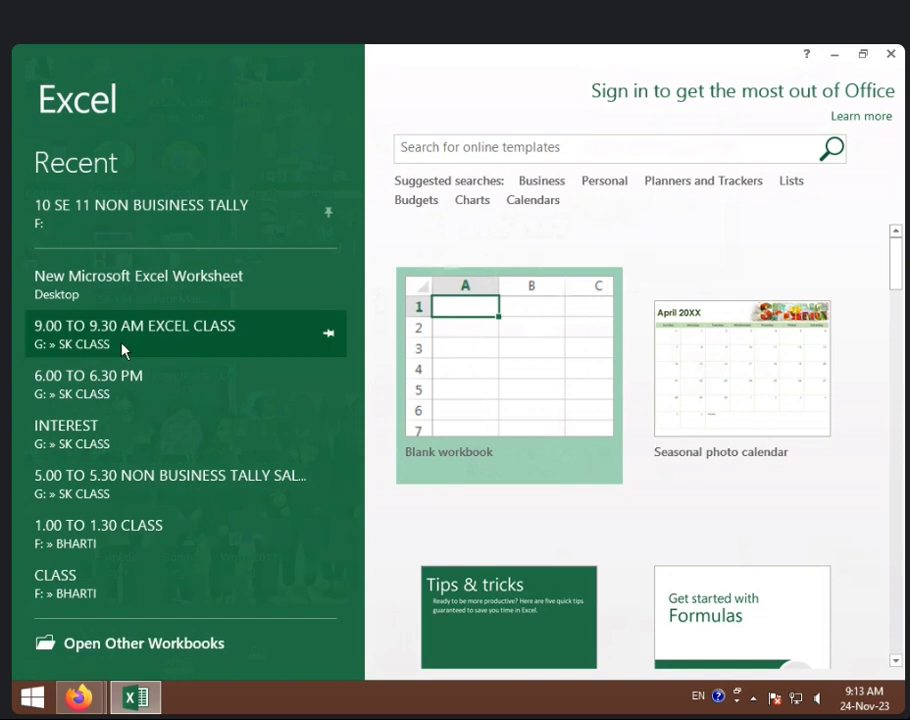
left_click(116, 346)
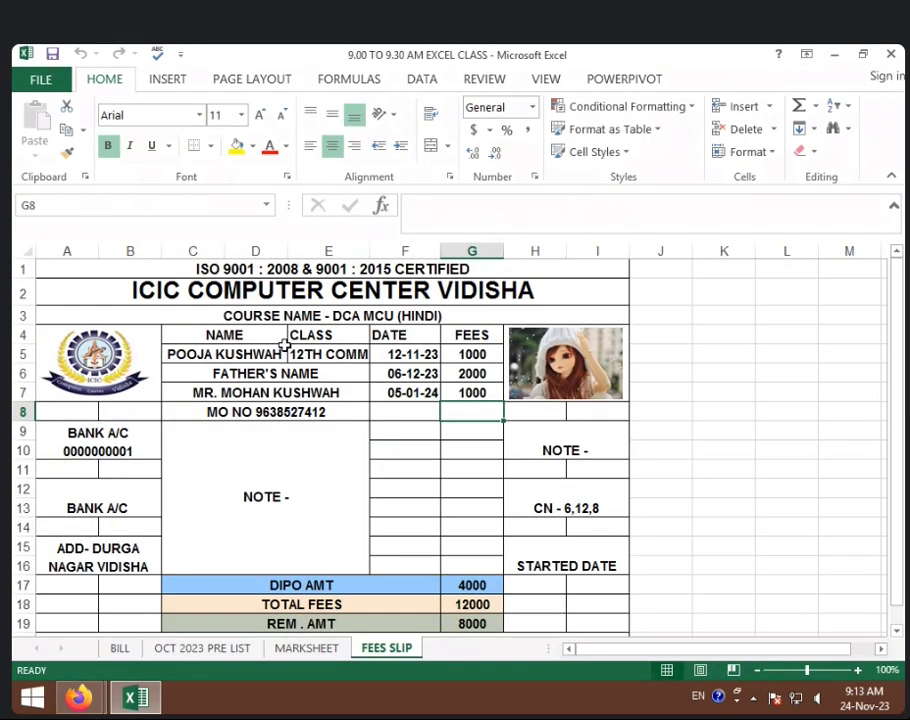
left_click(783, 389)
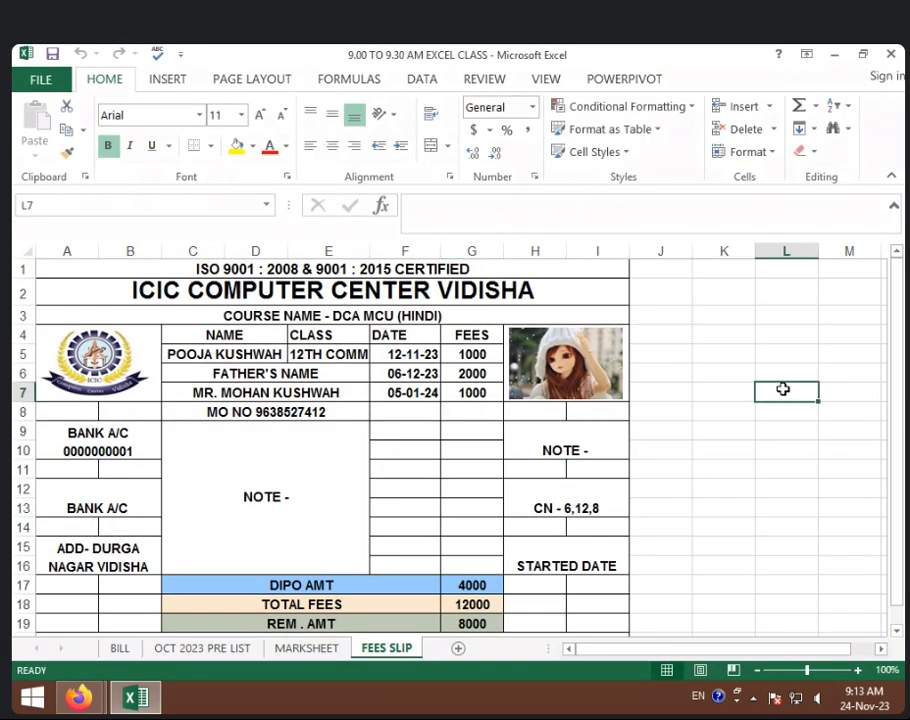
scroll(783, 389, "down", 6)
scroll(782, 386, "up", 6)
Add a new sheet after FEES SLIP and name it SALARY LIST
left_click(458, 648)
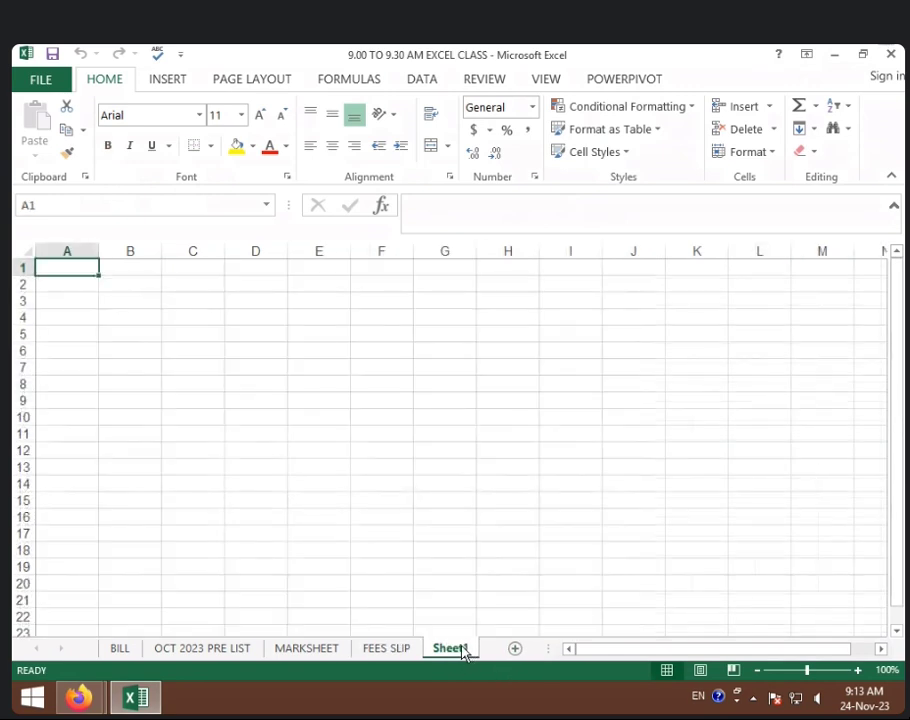
right_click(463, 653)
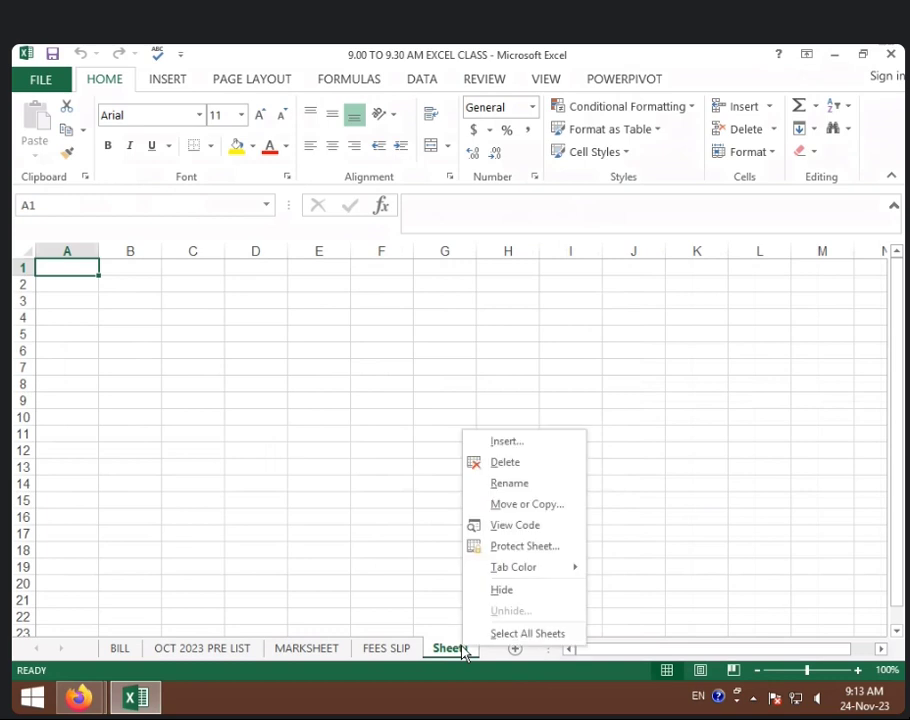
left_click(520, 484)
key("Return")
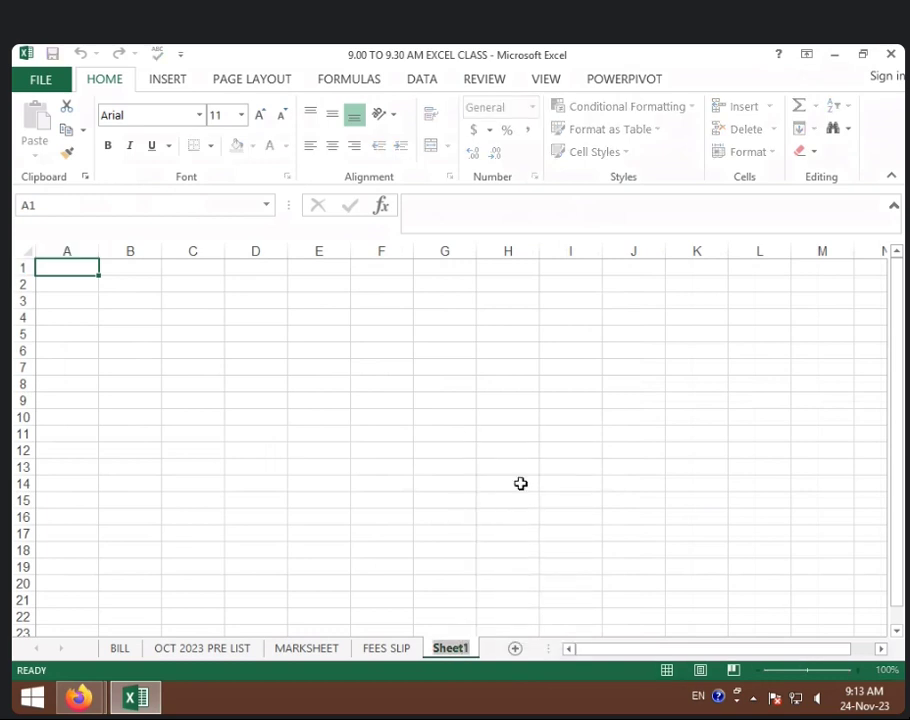
type("S")
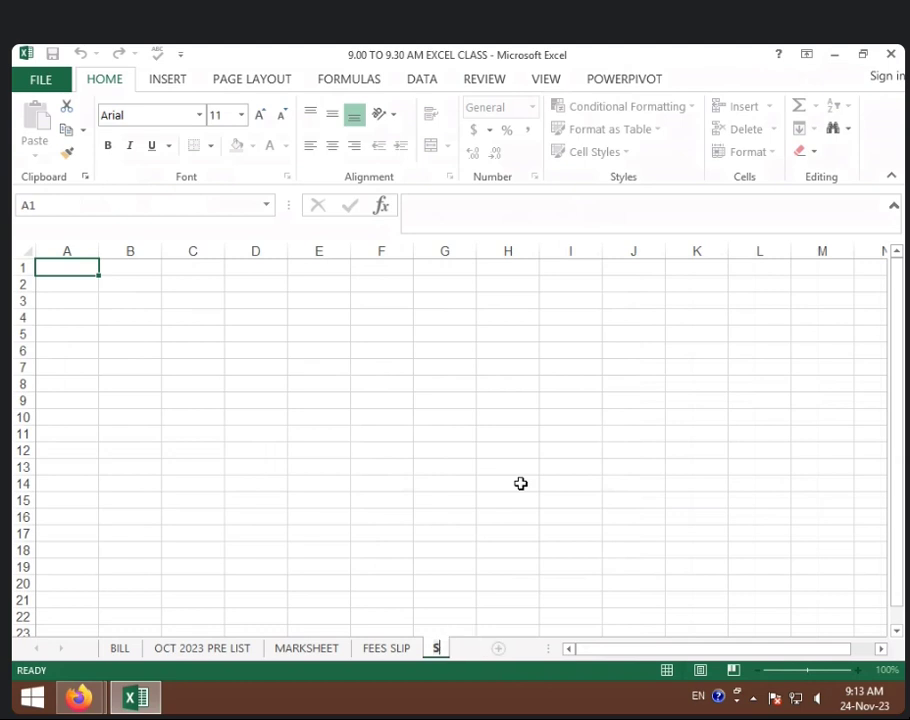
type("ALAR")
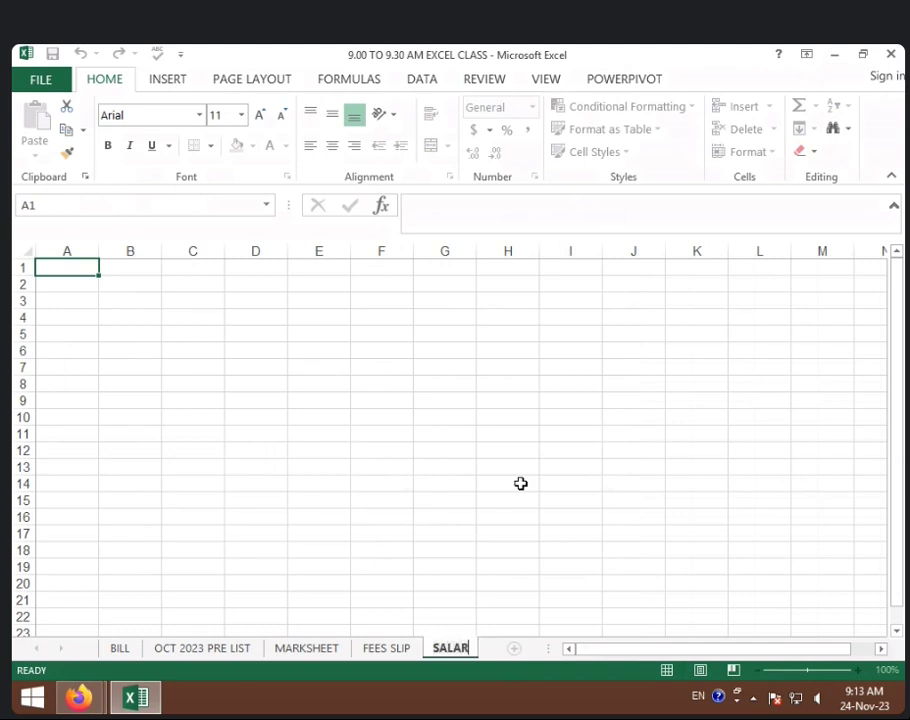
type("Y LIST")
key("Return")
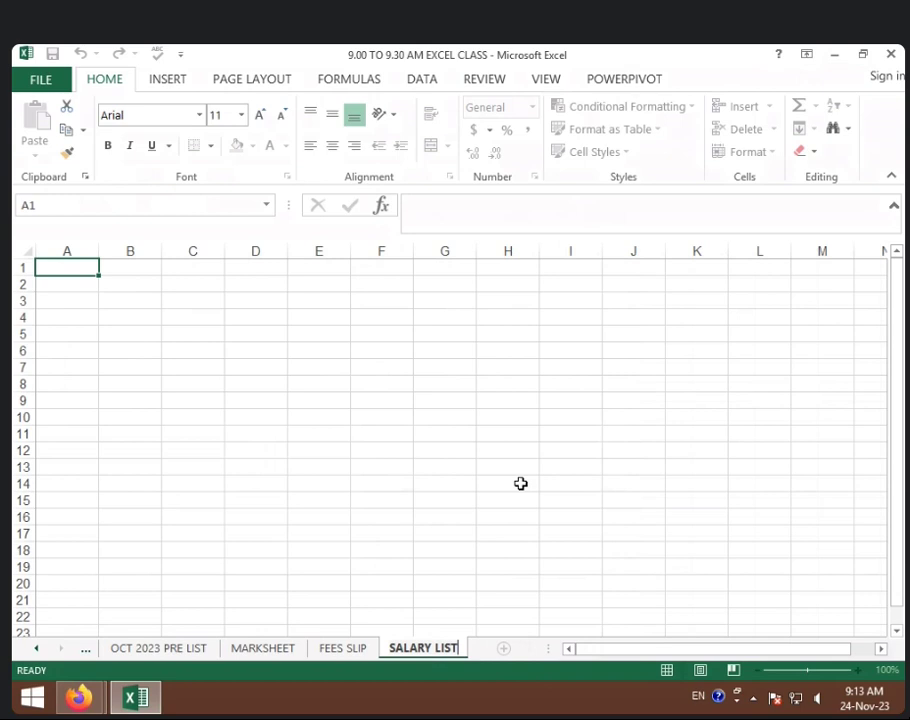
left_click(523, 483)
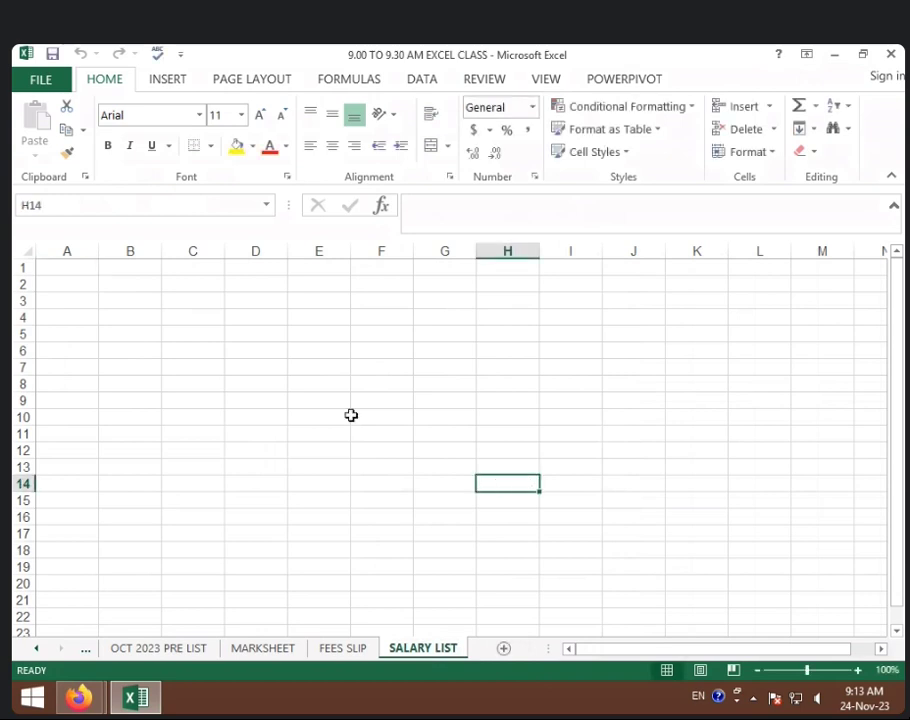
Merge and center rows 1 and 2 separately in columns A, B and C of the SALARY LIST sheet
left_click(67, 265)
left_click_drag(67, 265, 67, 286)
left_click(433, 143)
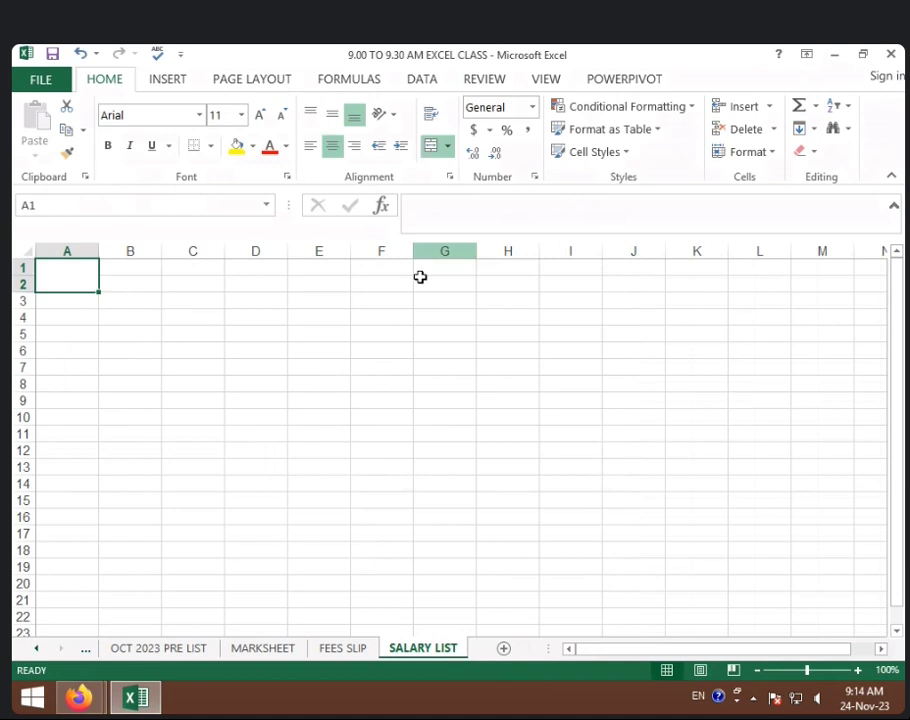
key("ctrl+z")
left_click(417, 344)
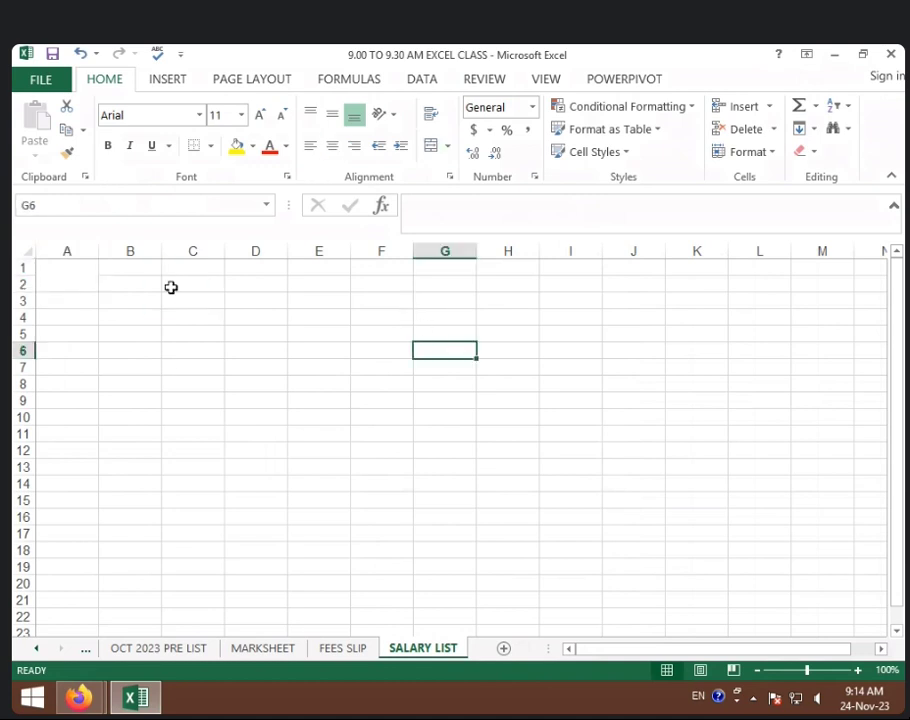
left_click(143, 269)
left_click_drag(143, 269, 213, 287)
left_click(431, 146)
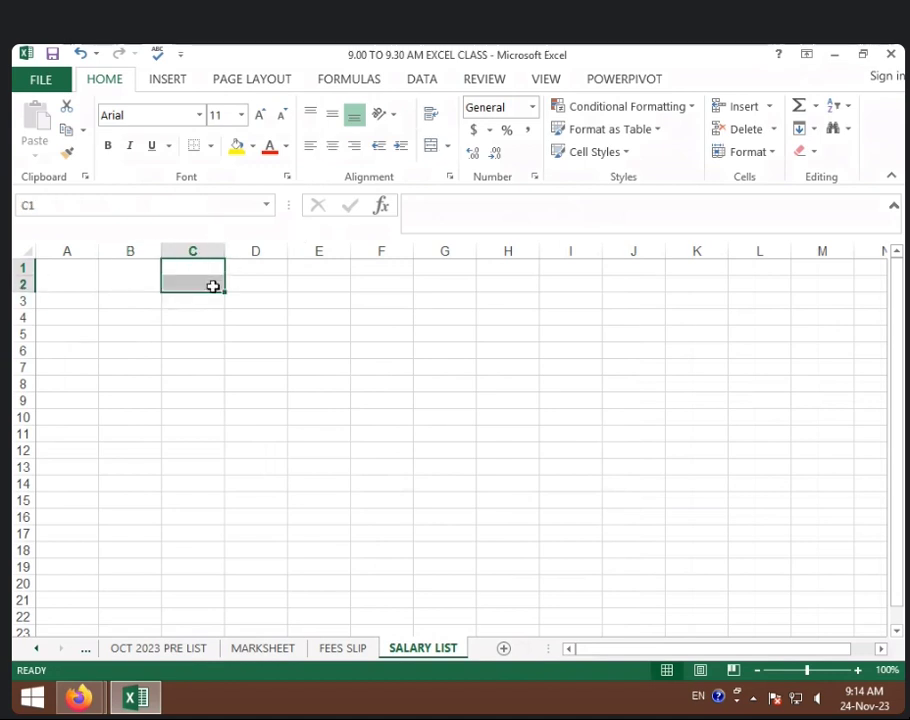
left_click(431, 149)
left_click(400, 302)
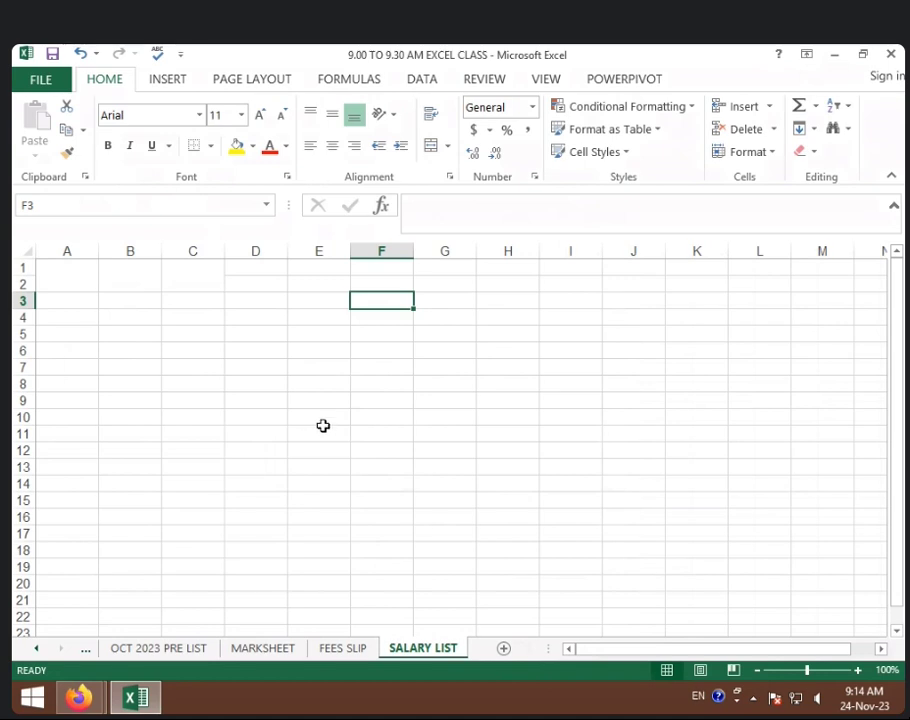
Enter the headings SN and NAME in the merged cells A1 and B1
left_click(77, 282)
type("SN")
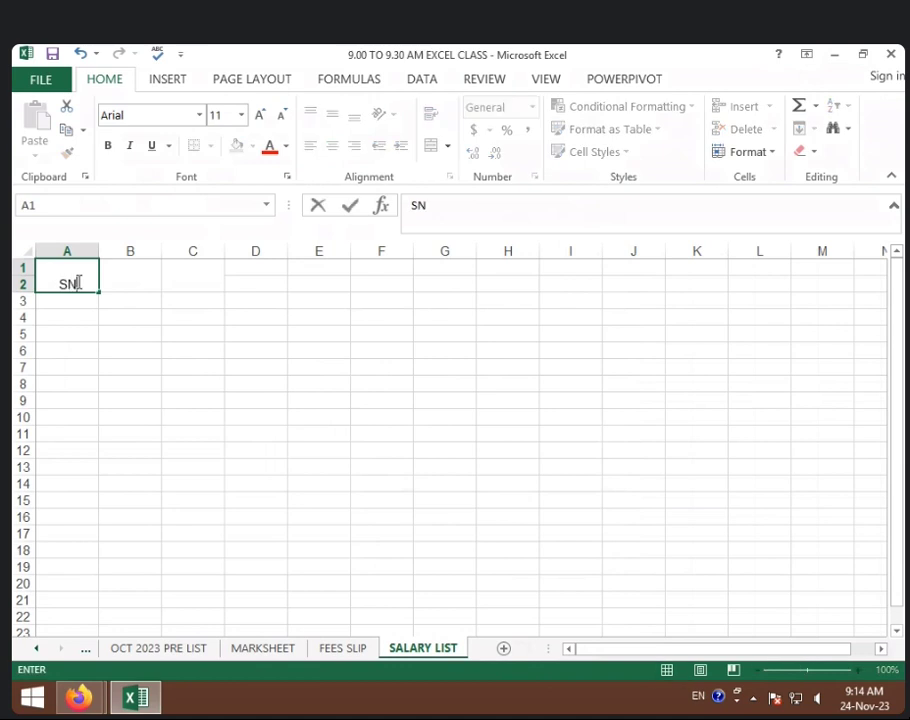
key("Tab")
type("N")
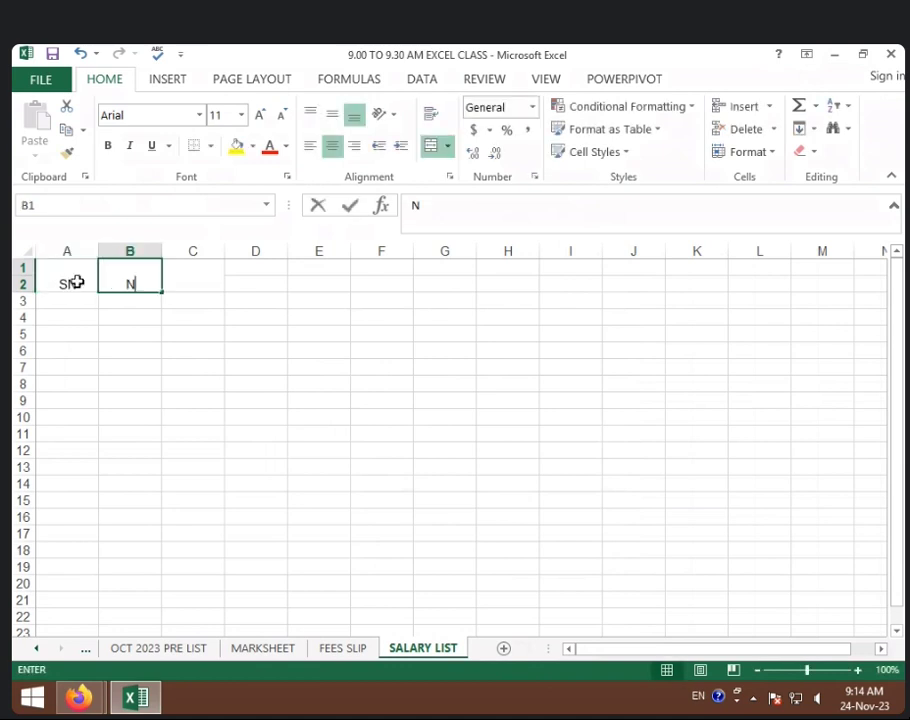
type("AME")
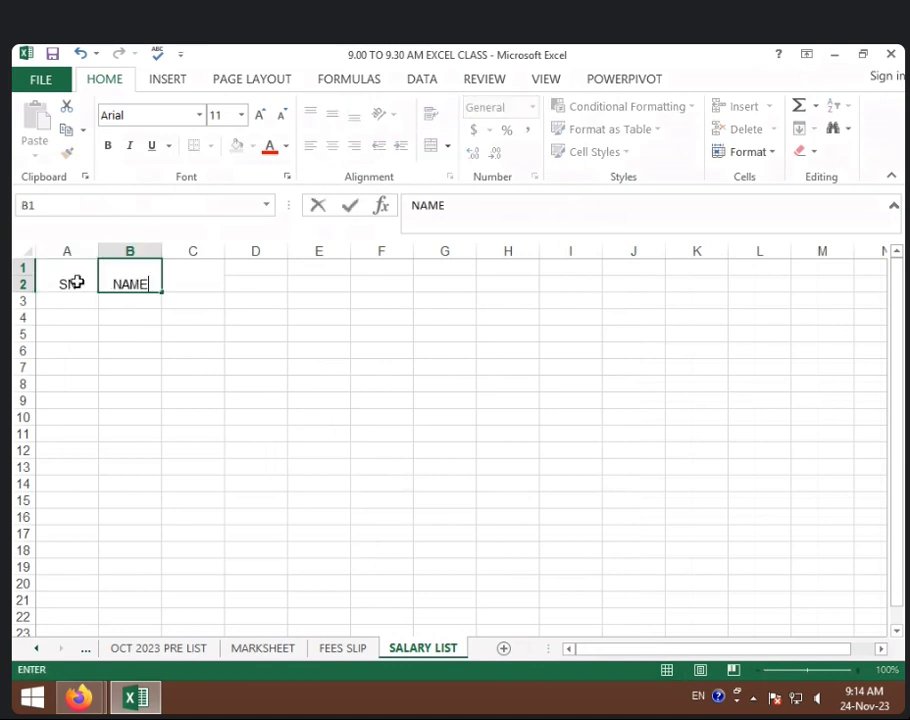
key("Tab")
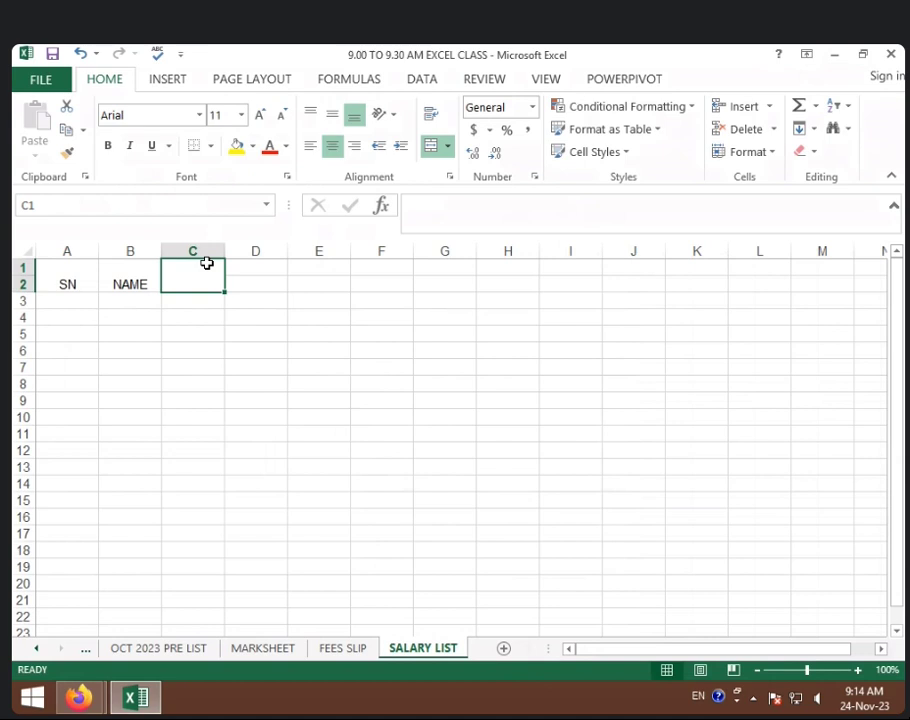
Enter the heading PER MONTH BASIC SALARY in the merged cell C1
left_click(207, 338)
left_click(207, 283)
left_click(227, 319)
left_click(207, 280)
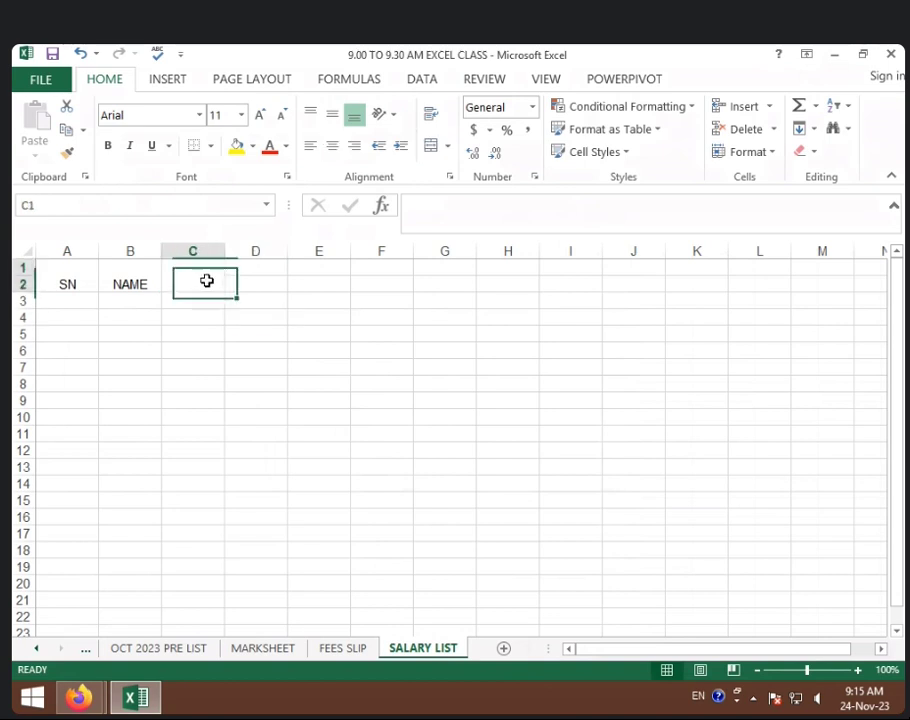
type("PER")
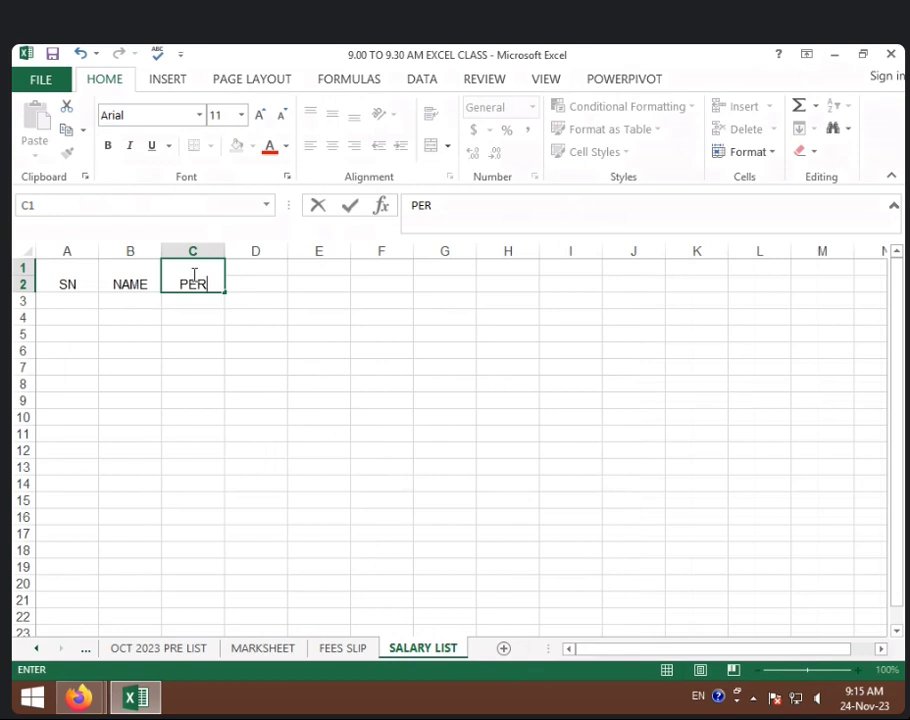
type(" MONTH ")
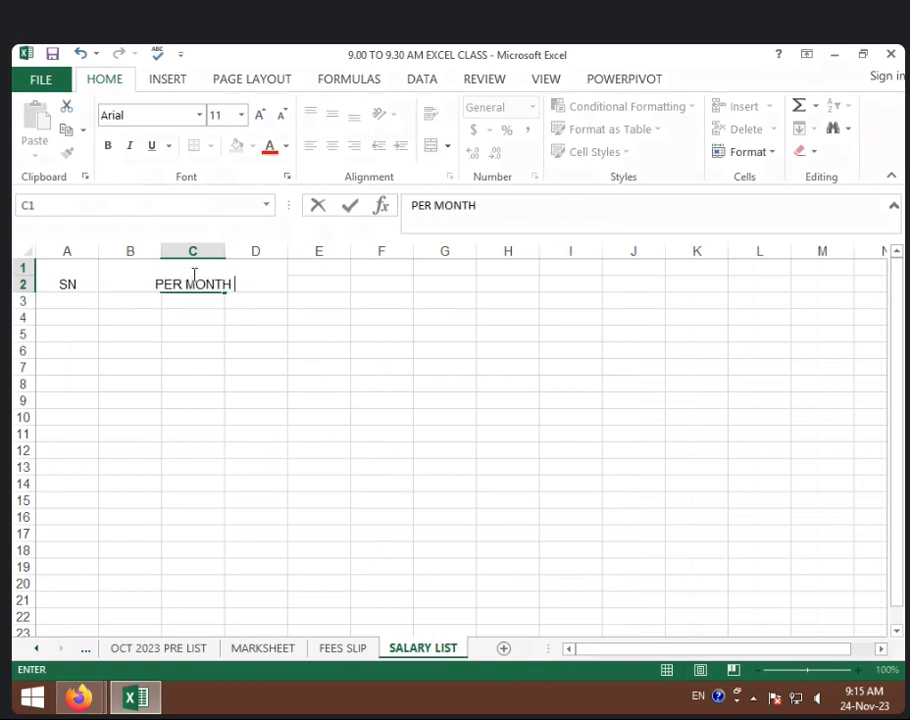
type("BAIS")
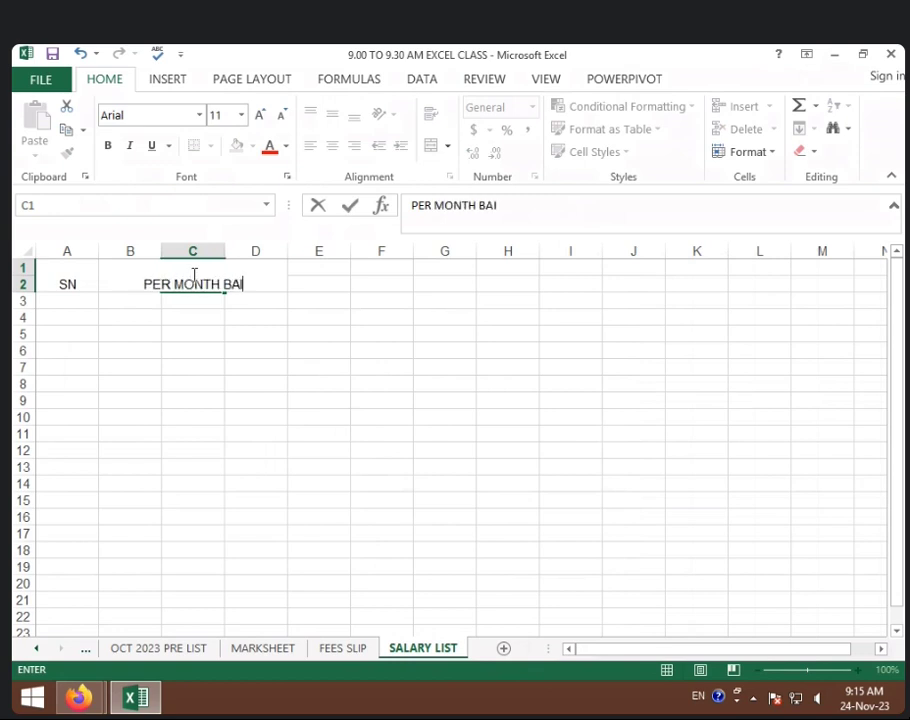
key("BackSpace")
key("BackSpace")
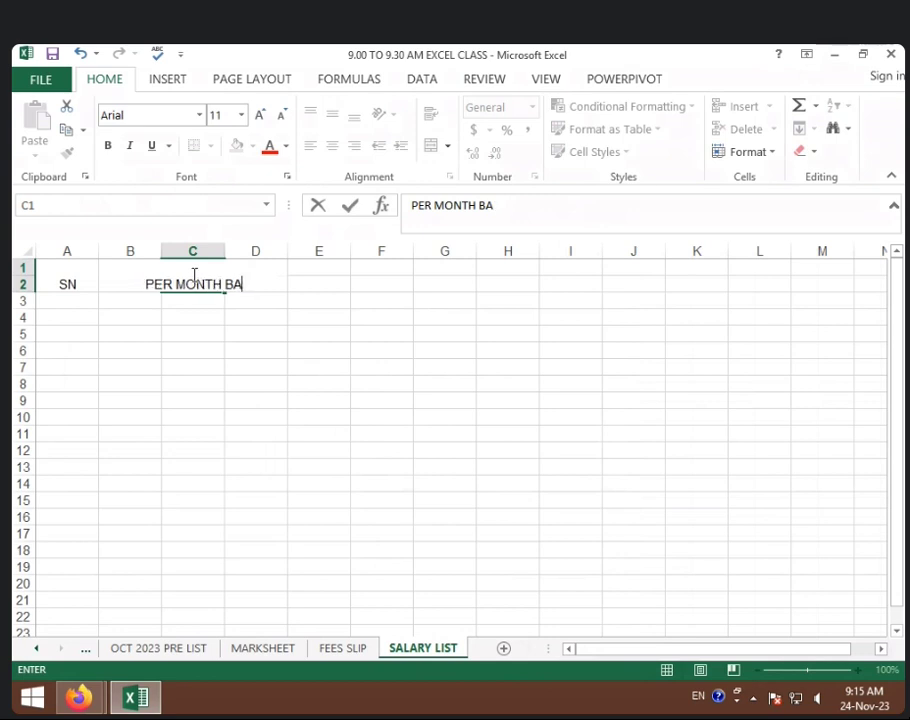
type("SIC SALARY")
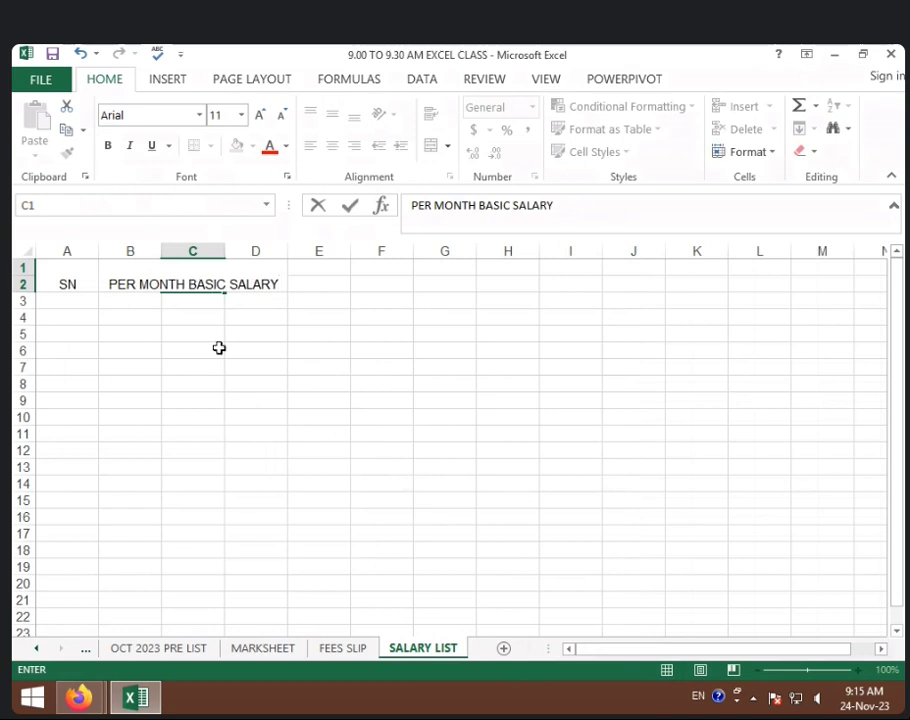
left_click(234, 362)
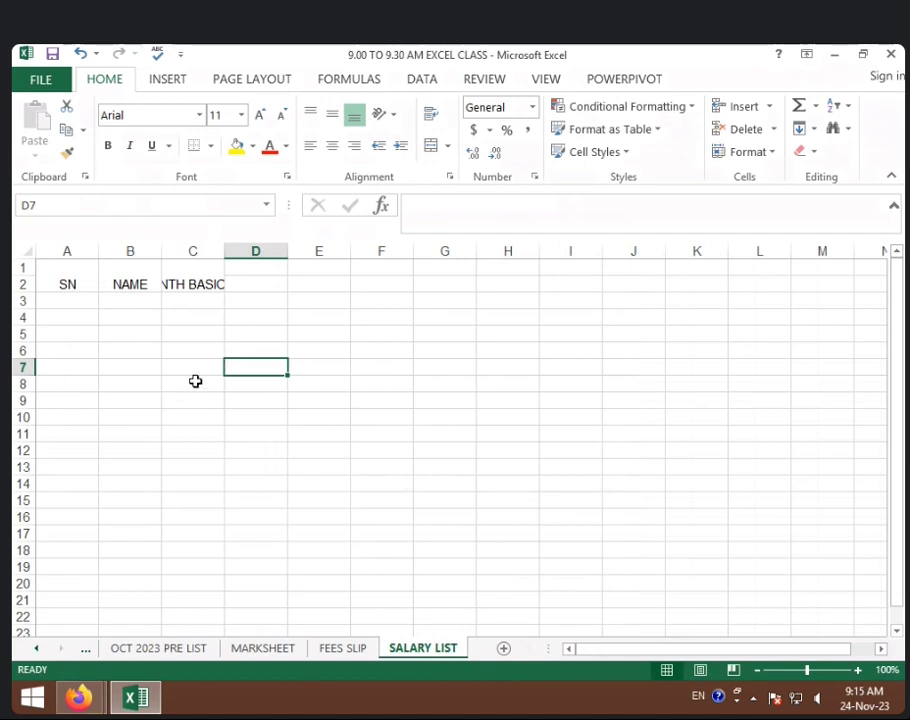
Wrap the text of the PER MONTH BASIC SALARY heading in C1
left_click(206, 280)
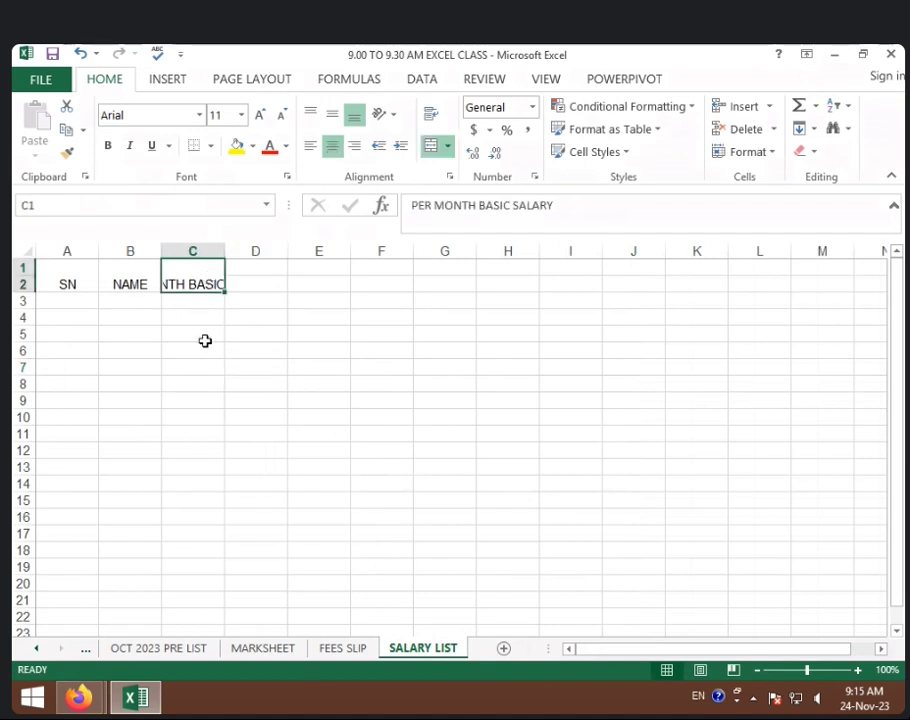
left_click(205, 300)
left_click(203, 332)
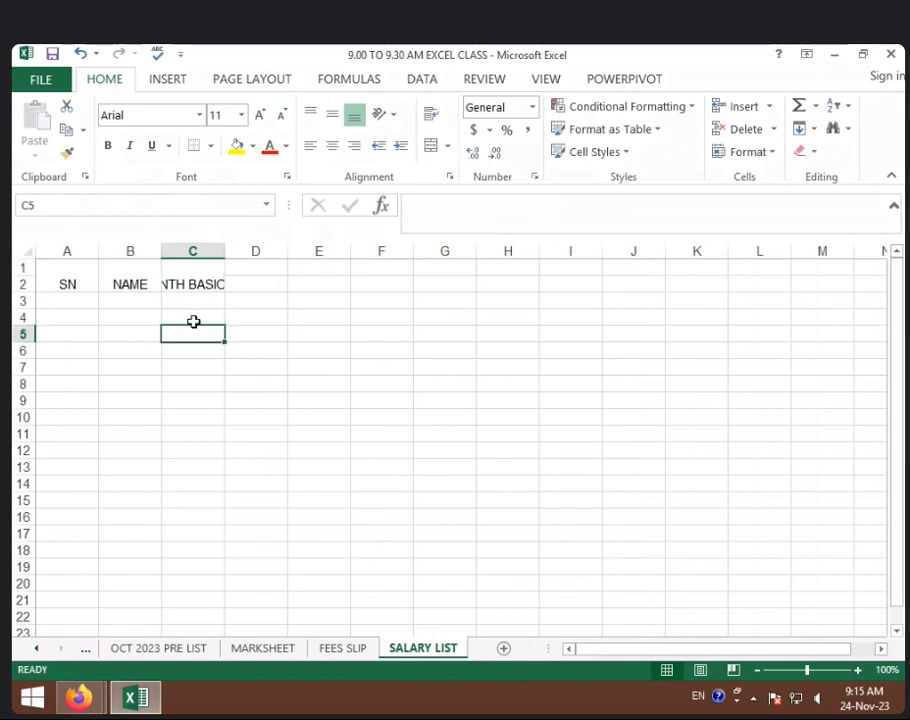
left_click(201, 276)
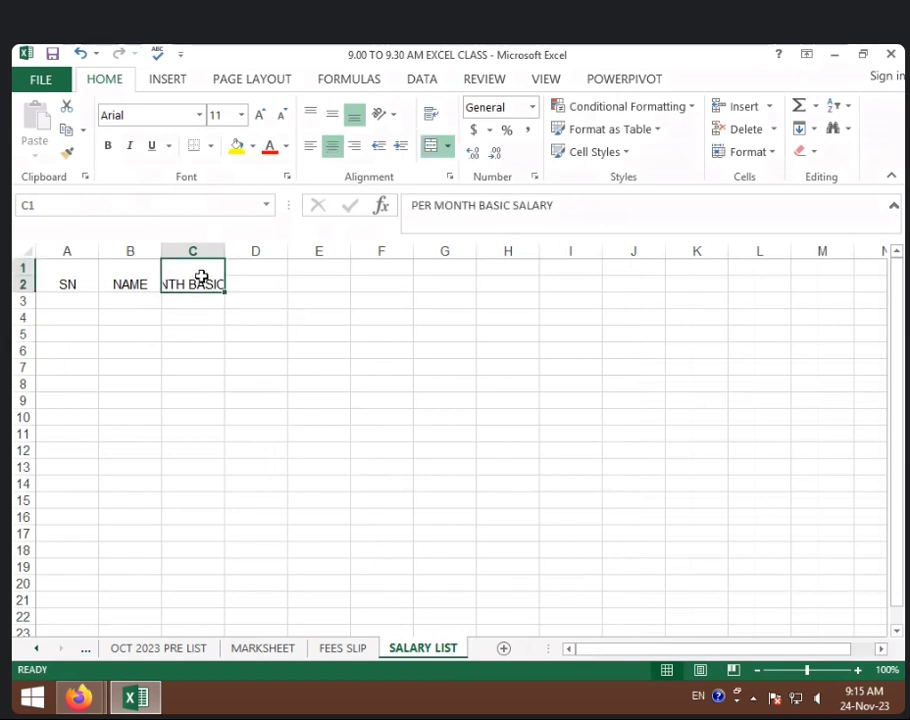
left_click(431, 115)
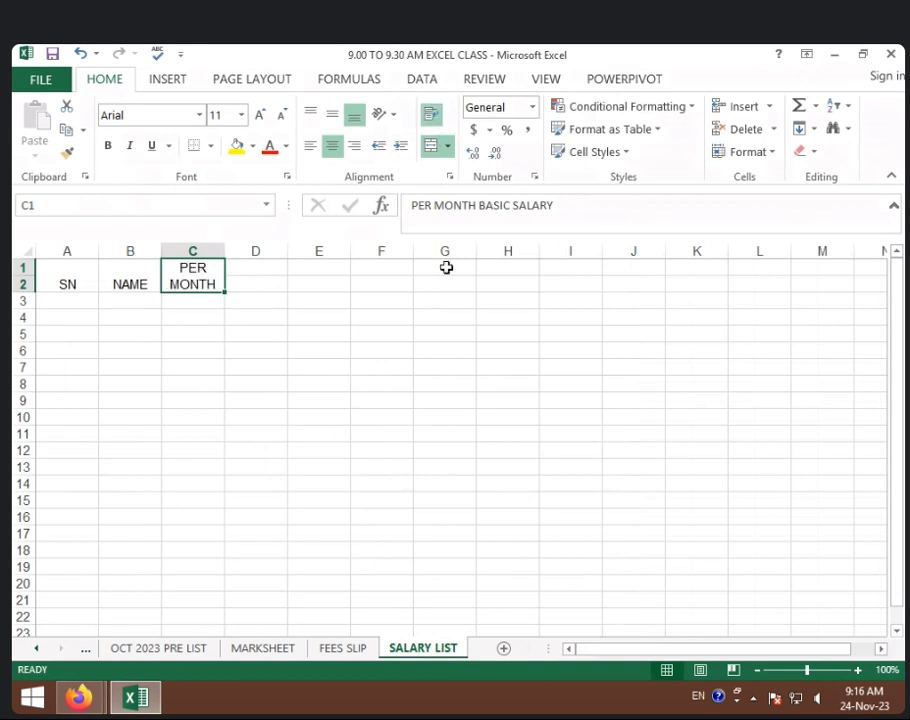
Widen column C so the PER MONTH BASIC SALARY heading fits on two lines
left_click(282, 334)
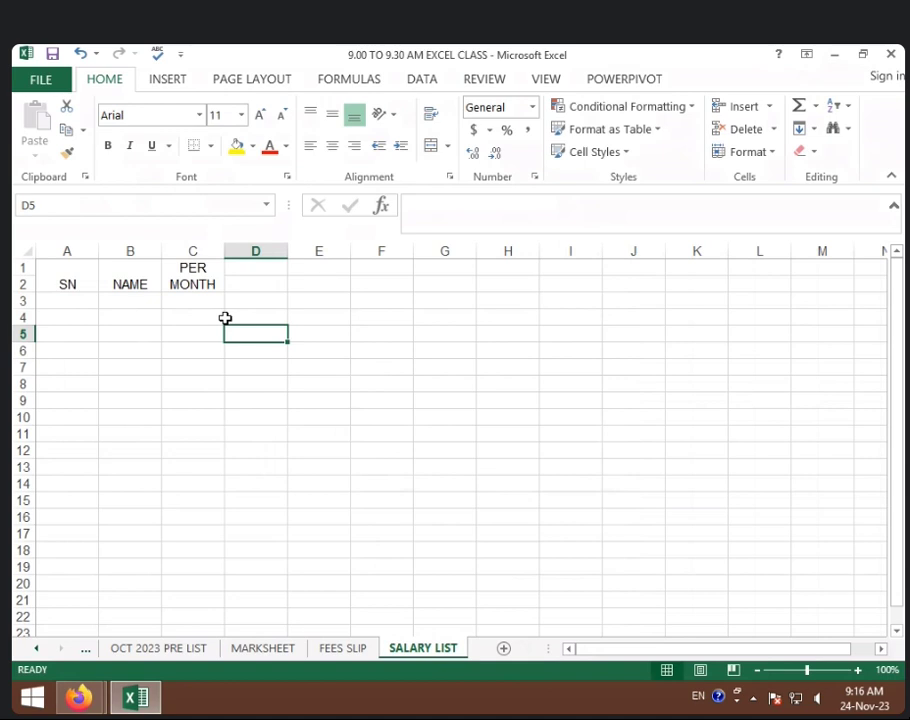
left_click_drag(225, 253, 265, 254)
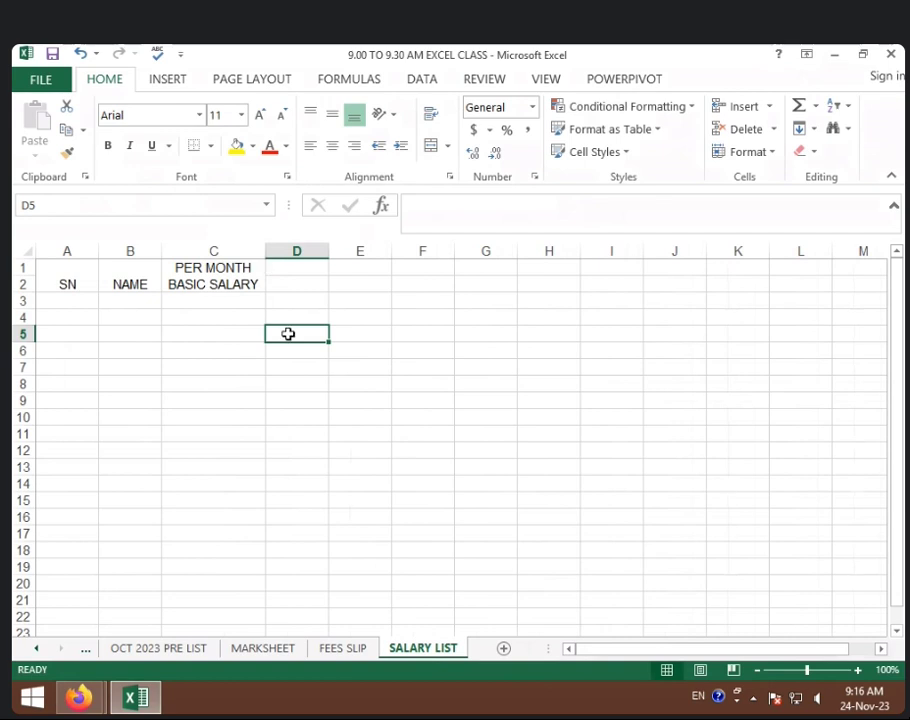
left_click(262, 394)
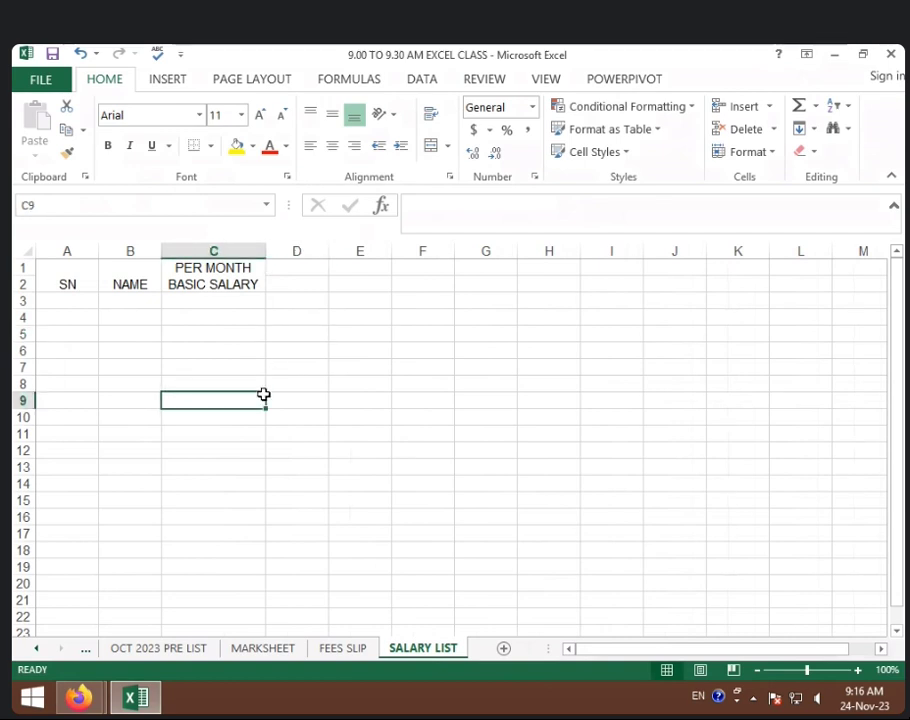
Fill the SN column with the serial numbers 1 to 8 in A3:A10
left_click(80, 301)
key("Return")
type("2")
left_click(187, 311)
left_click_drag(57, 305, 86, 421)
Copy the eight student names from B3:B10 of the MARKSHEET sheet into the SALARY LIST sheet starting at B3
left_click(143, 304)
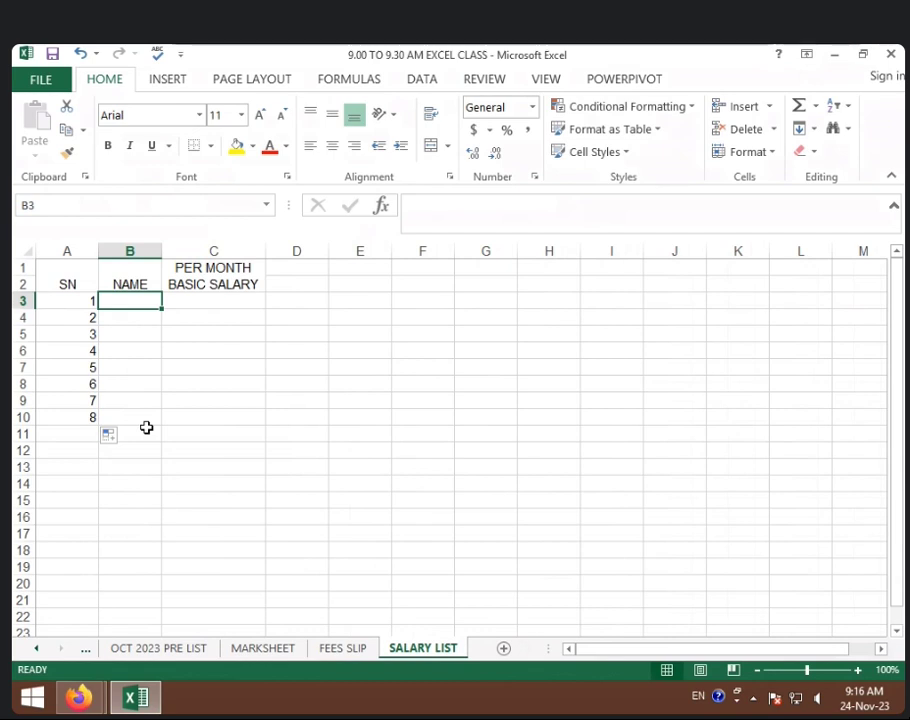
left_click(272, 652)
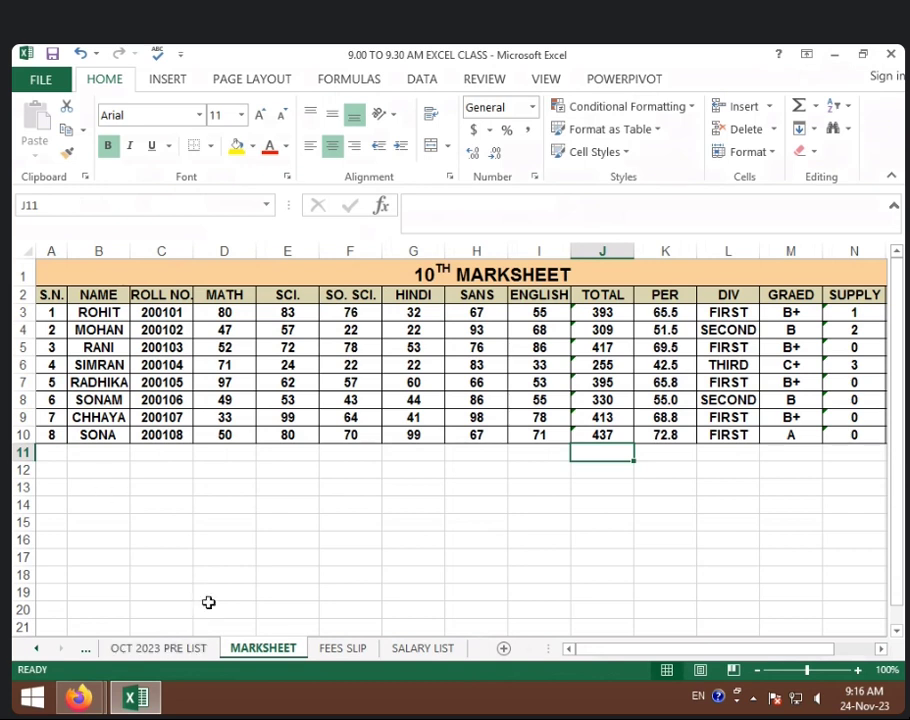
left_click_drag(112, 312, 99, 435)
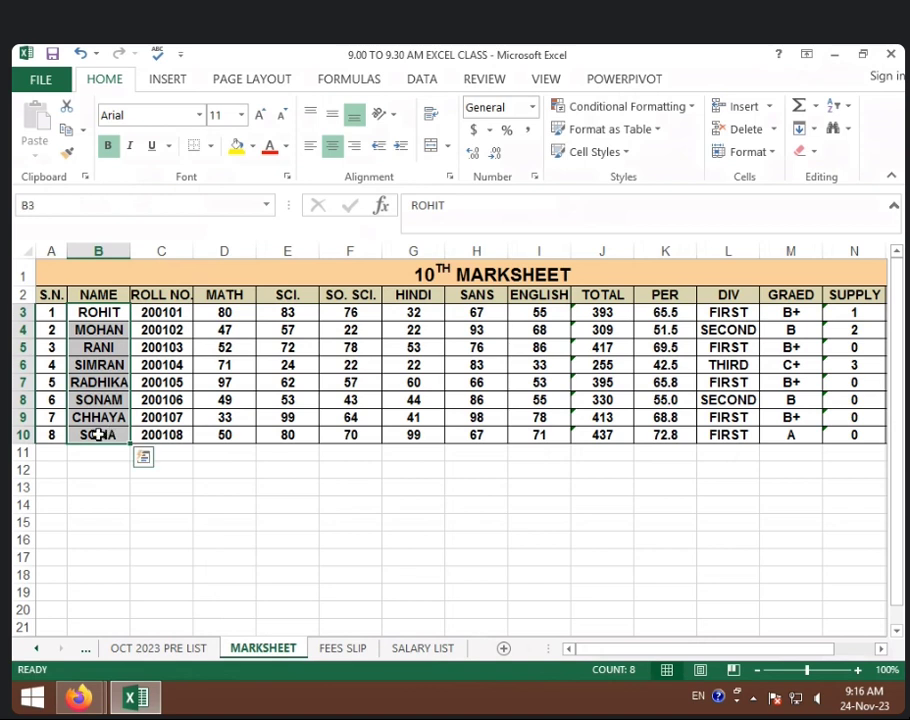
key("ctrl+c")
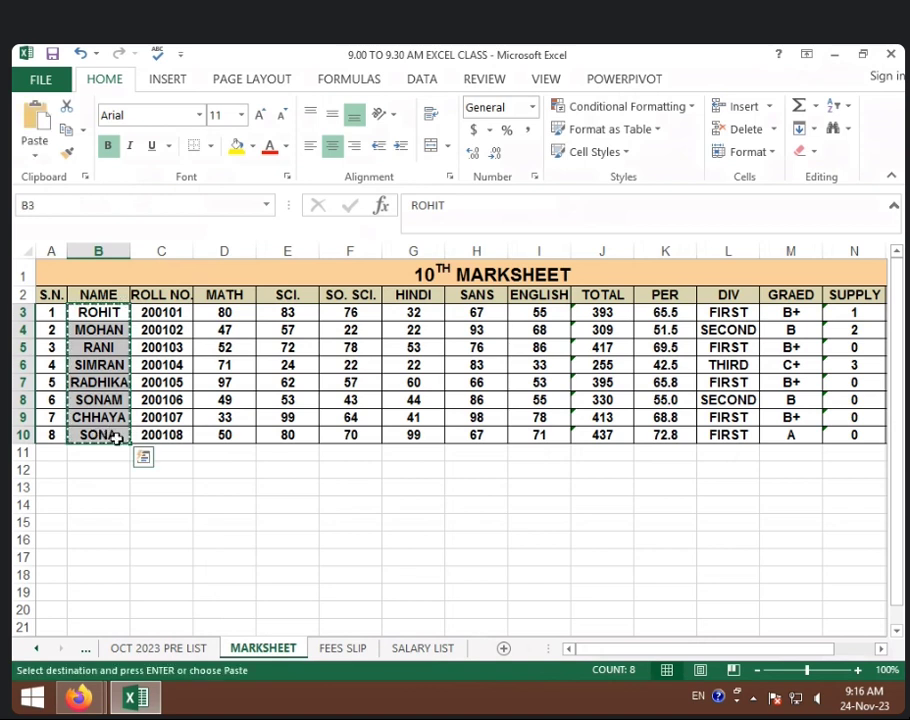
left_click(259, 467)
left_click(422, 648)
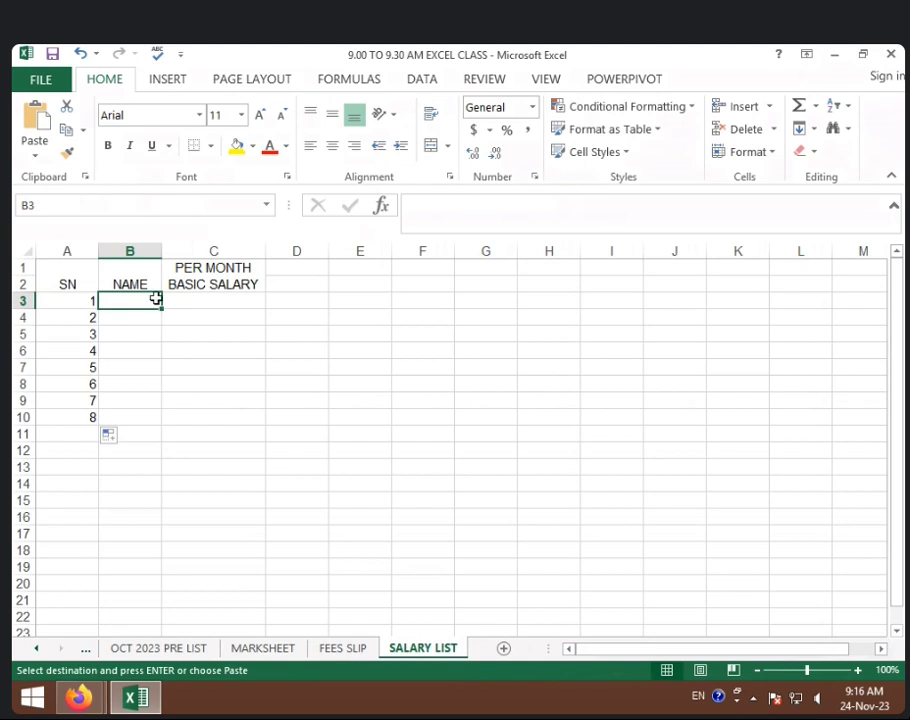
key("ctrl+v")
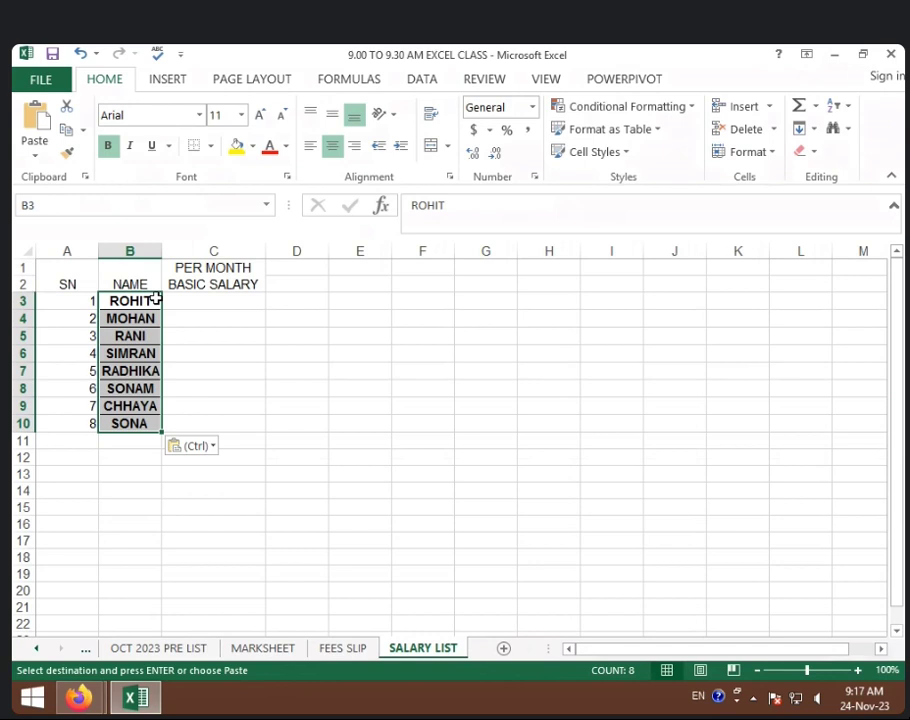
Enter the basic salaries 6000, 7000, 5000, 6500, 5500, 8000, 7500 and 6000 in C3:C10 and narrow column C slightly
left_click(213, 292)
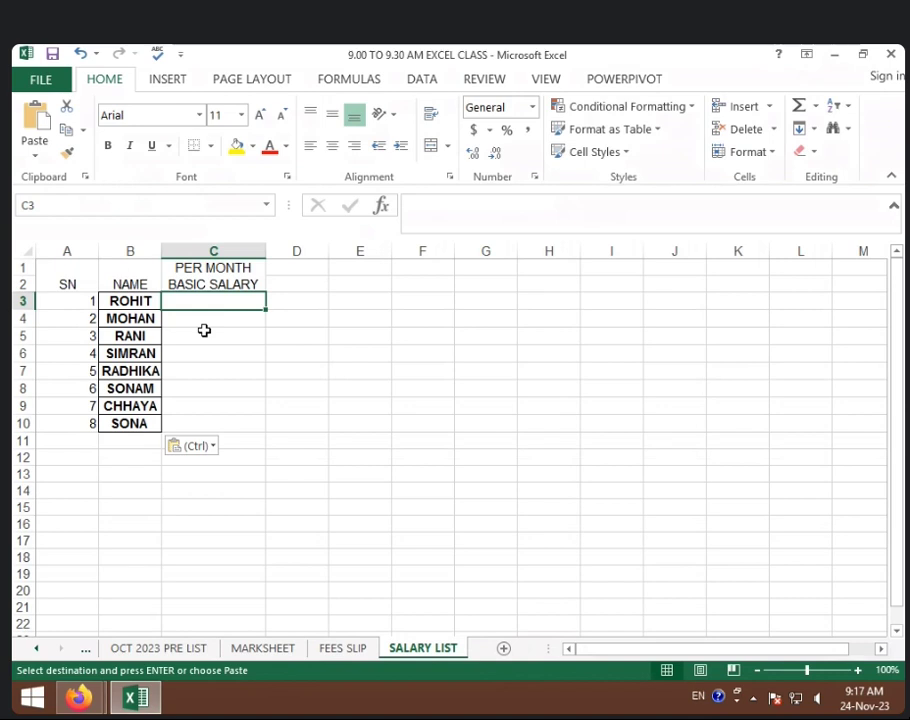
type("6000")
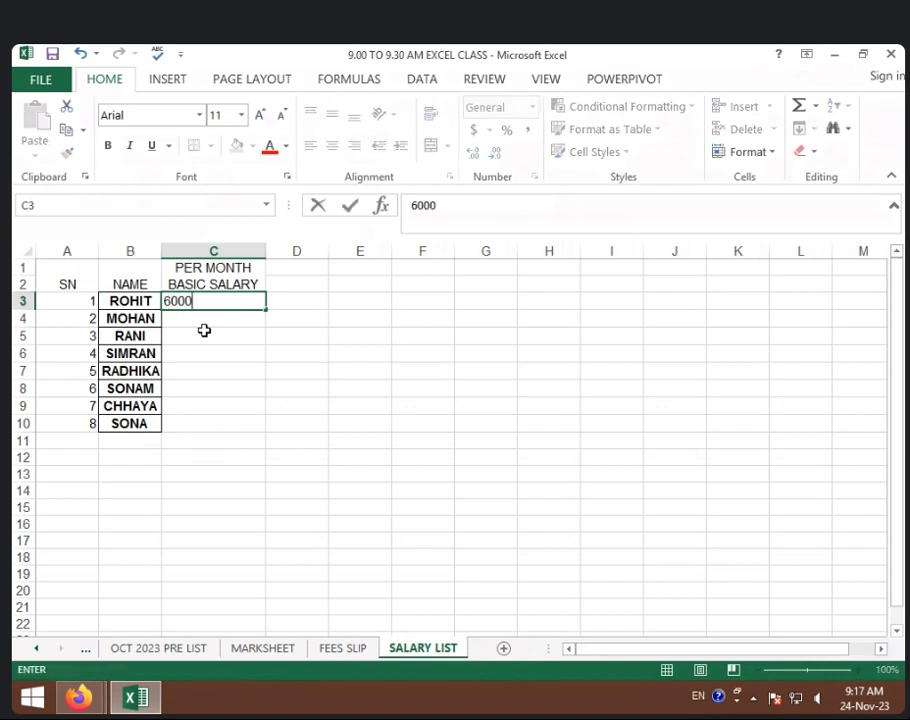
key("Return")
type("7000")
key("Return")
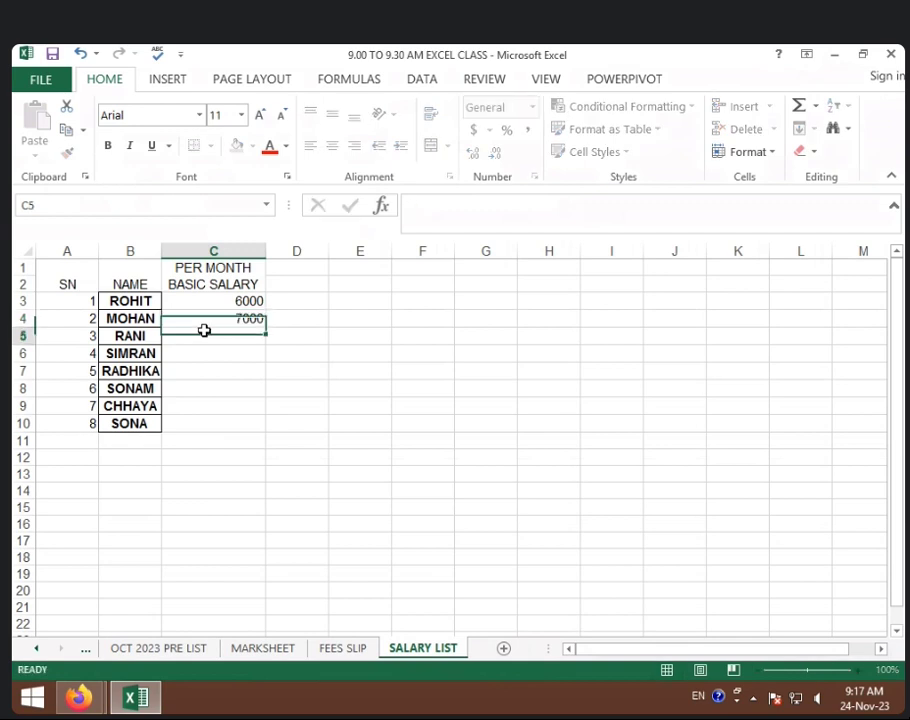
type("5000")
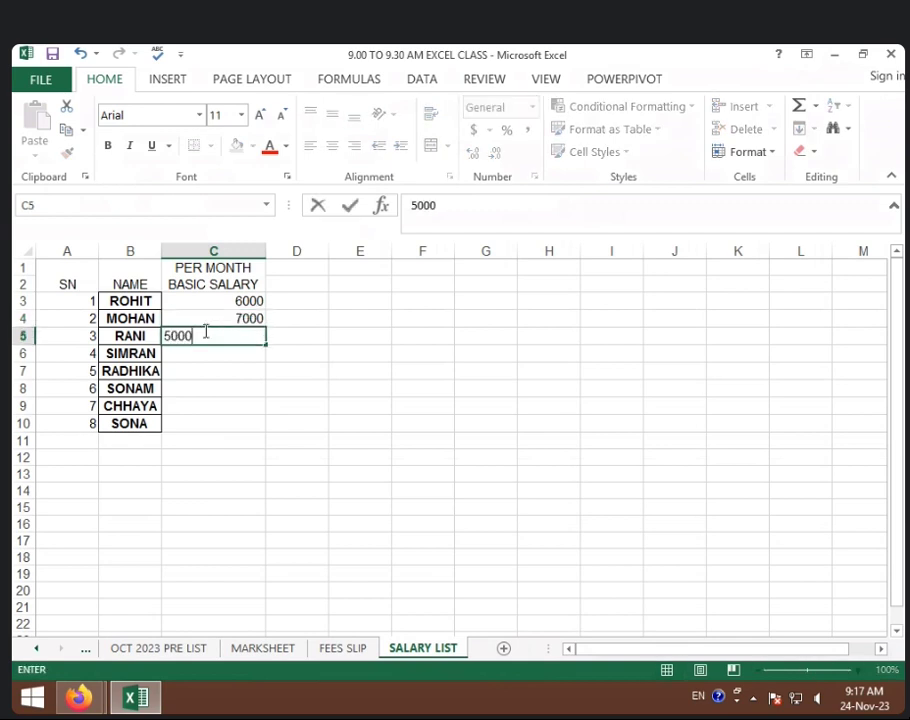
key("Return")
type("6500")
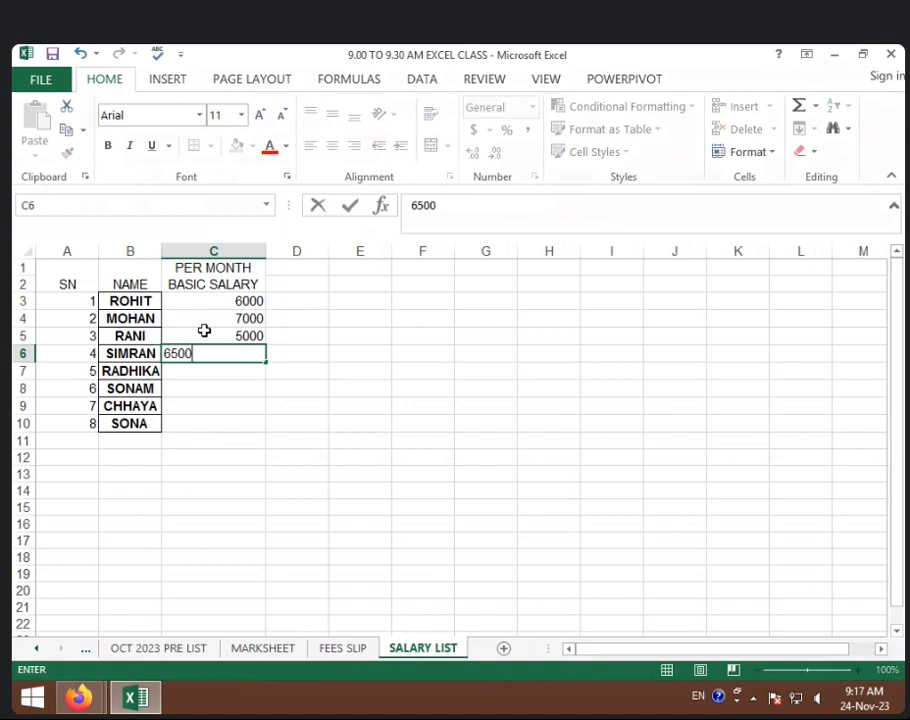
key("Return")
type("5500")
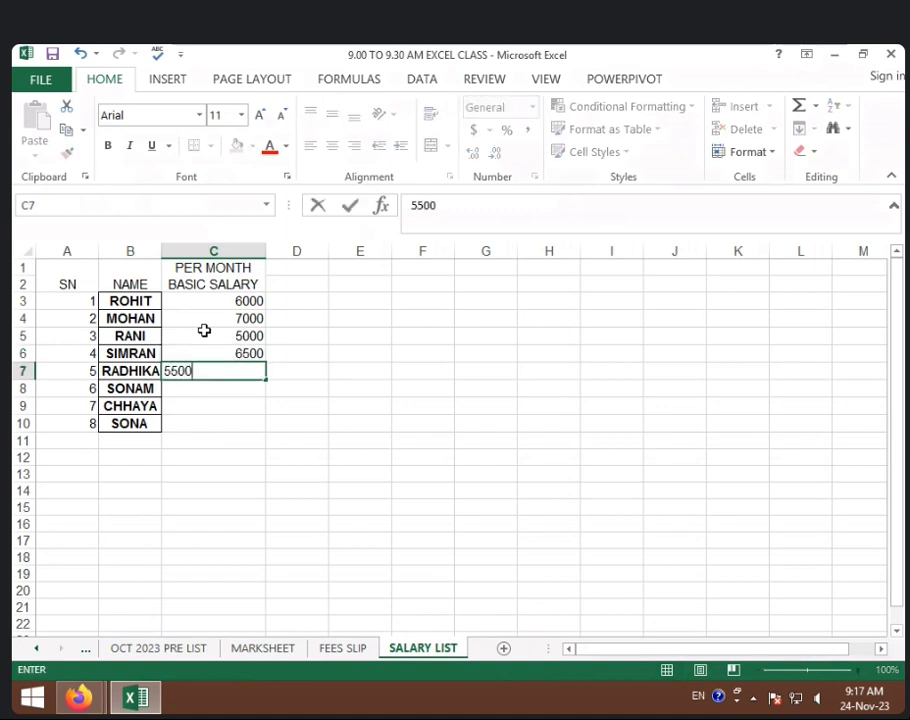
key("Return")
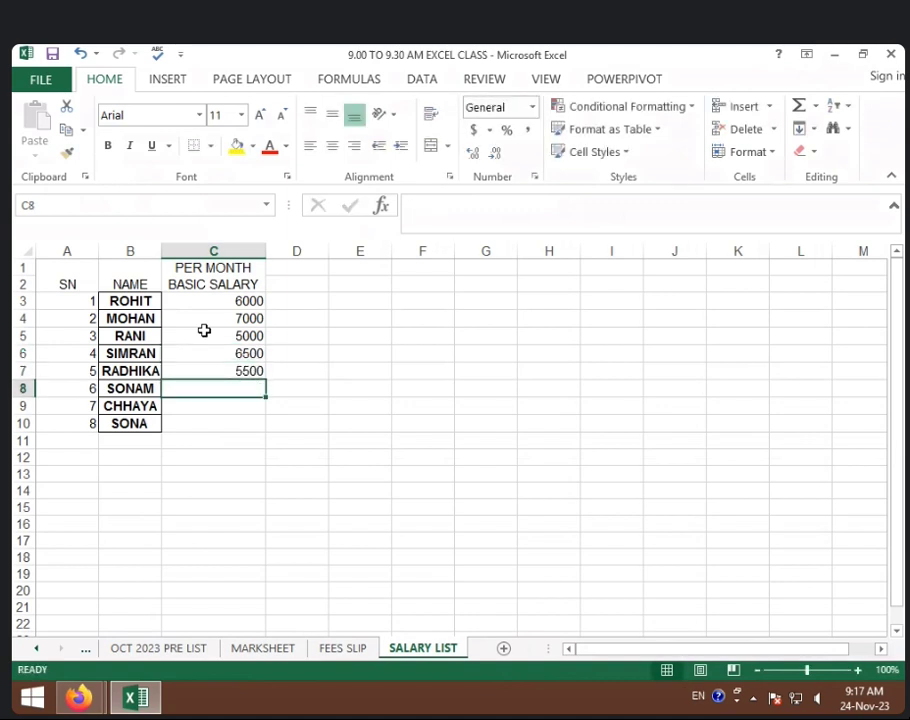
type("8000")
key("Return")
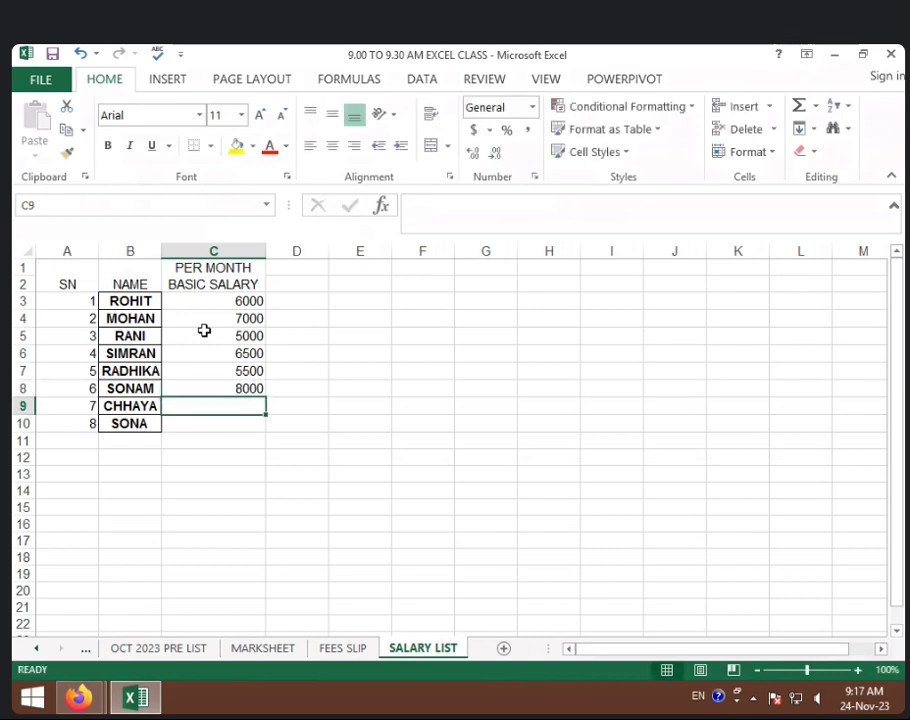
type("7500")
key("Return")
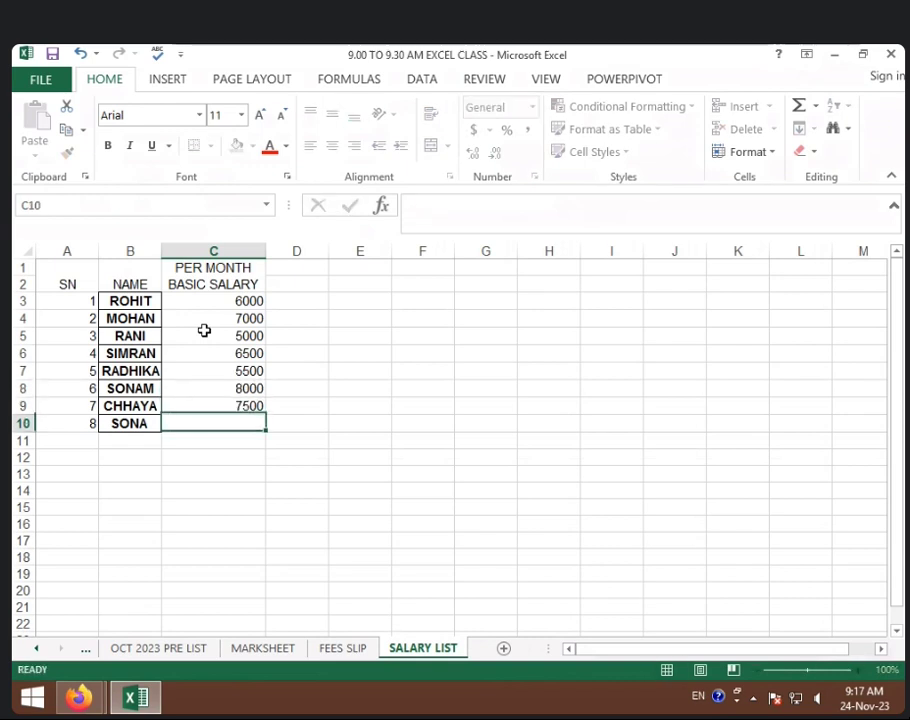
type("6000")
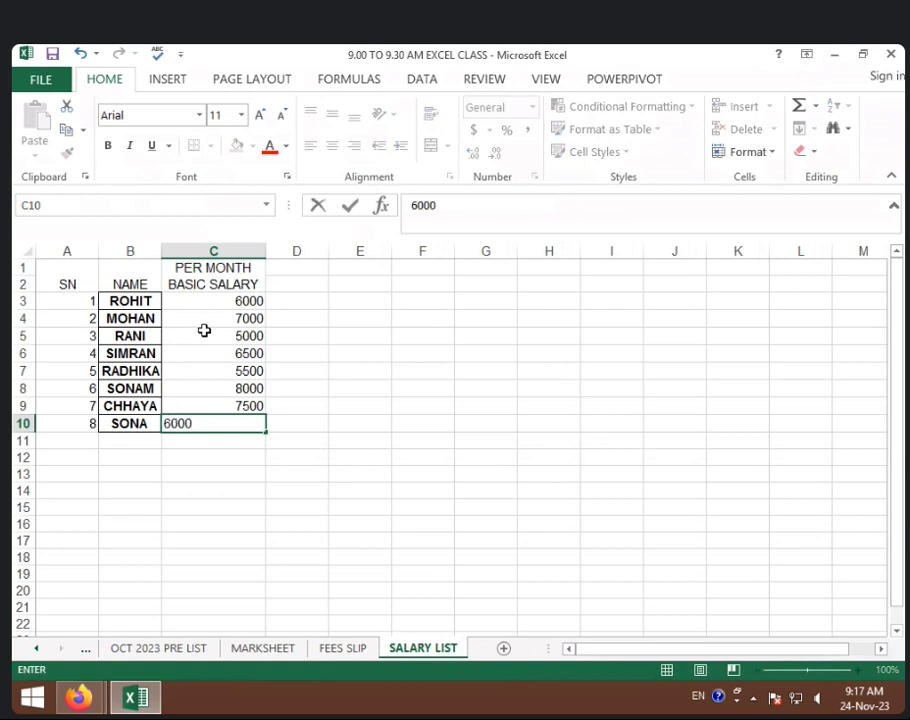
left_click(441, 318)
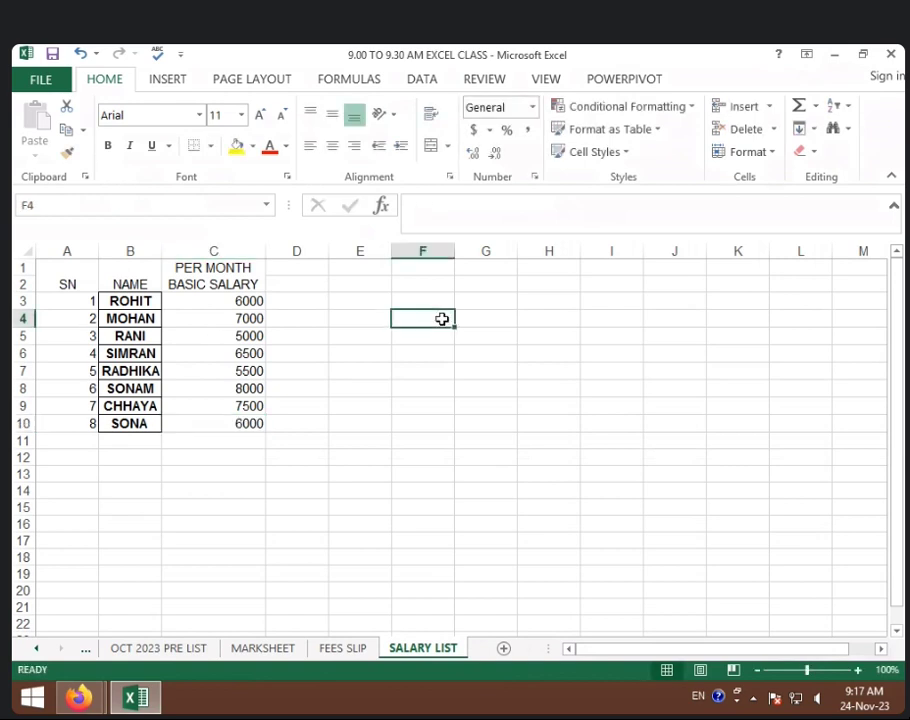
left_click_drag(266, 252, 257, 254)
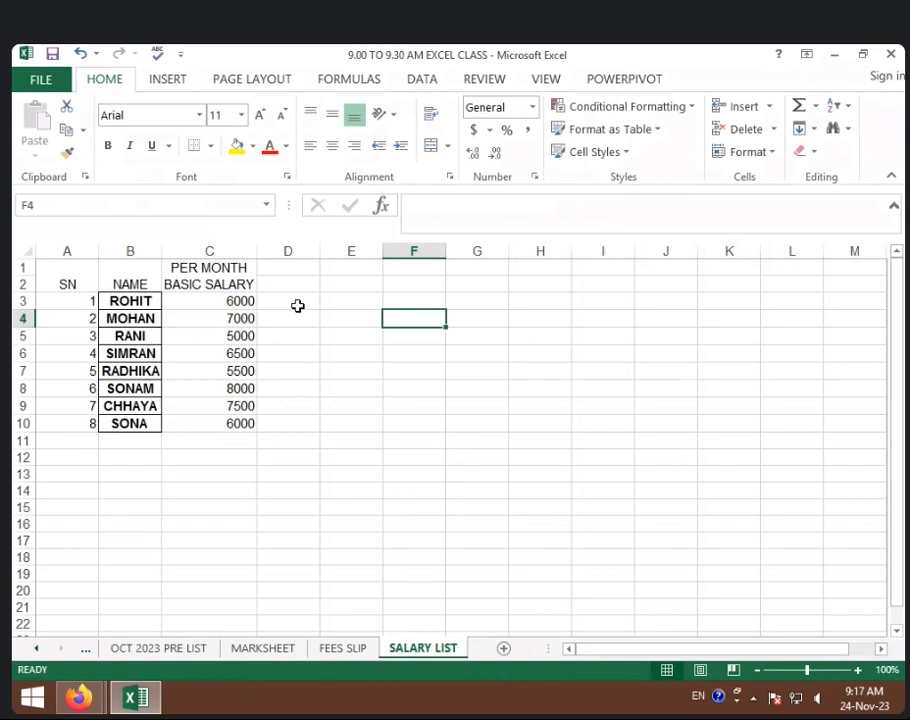
left_click(323, 287)
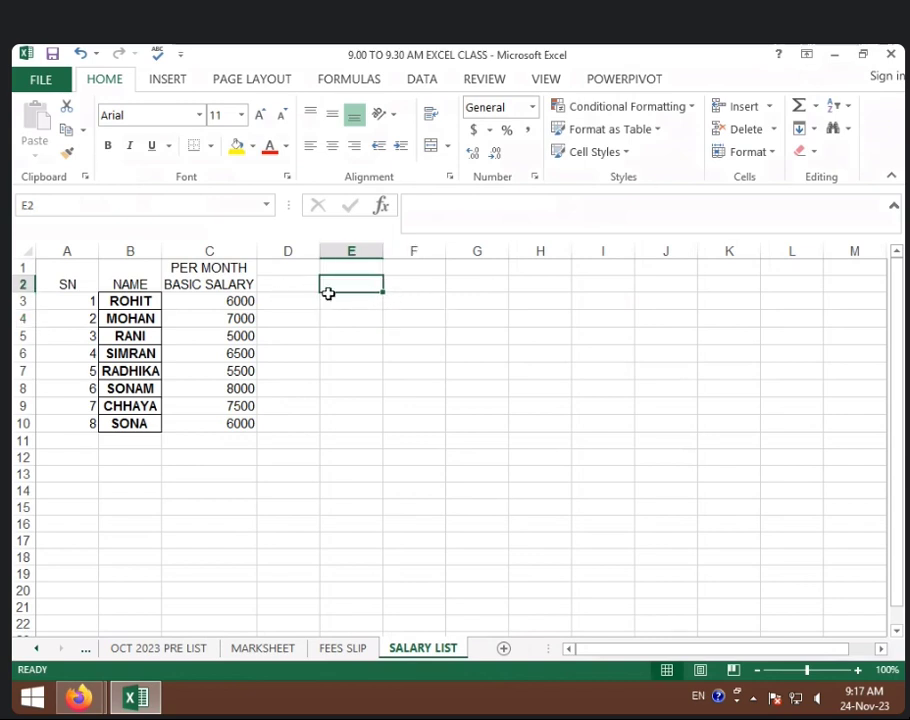
Merge and center cells D1:F1 and enter the heading LEAVE in them
left_click(296, 266)
left_click_drag(316, 264, 388, 262)
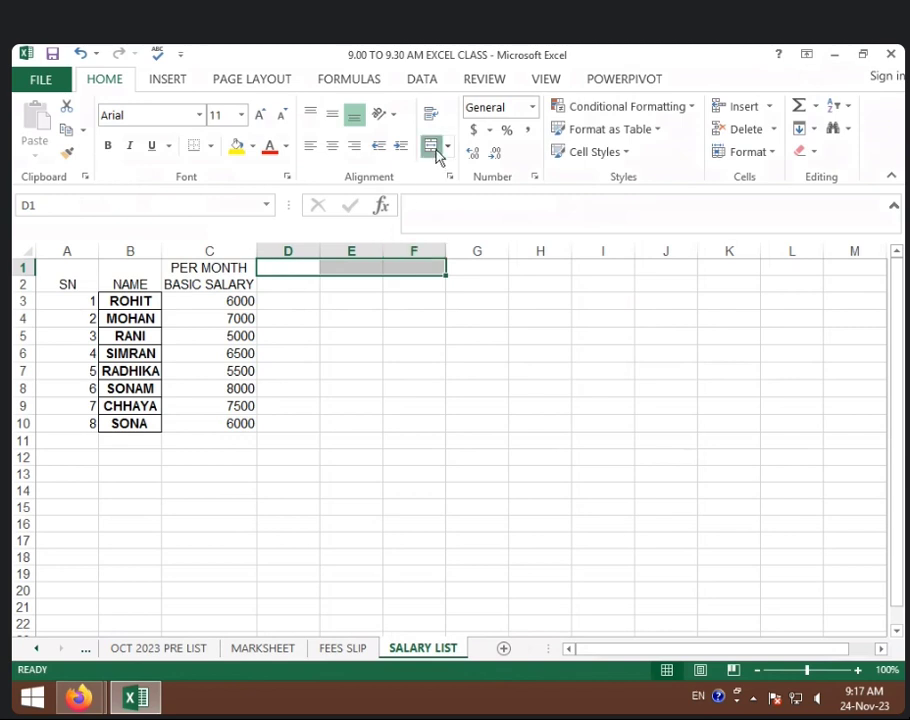
left_click(432, 146)
left_click(470, 316)
left_click(388, 274)
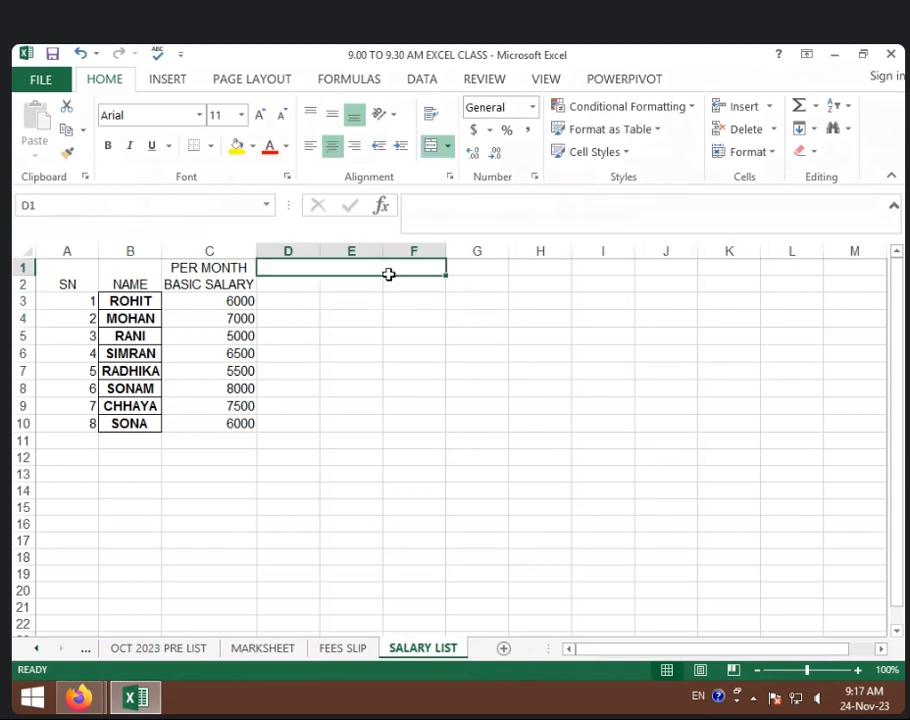
type("LEA")
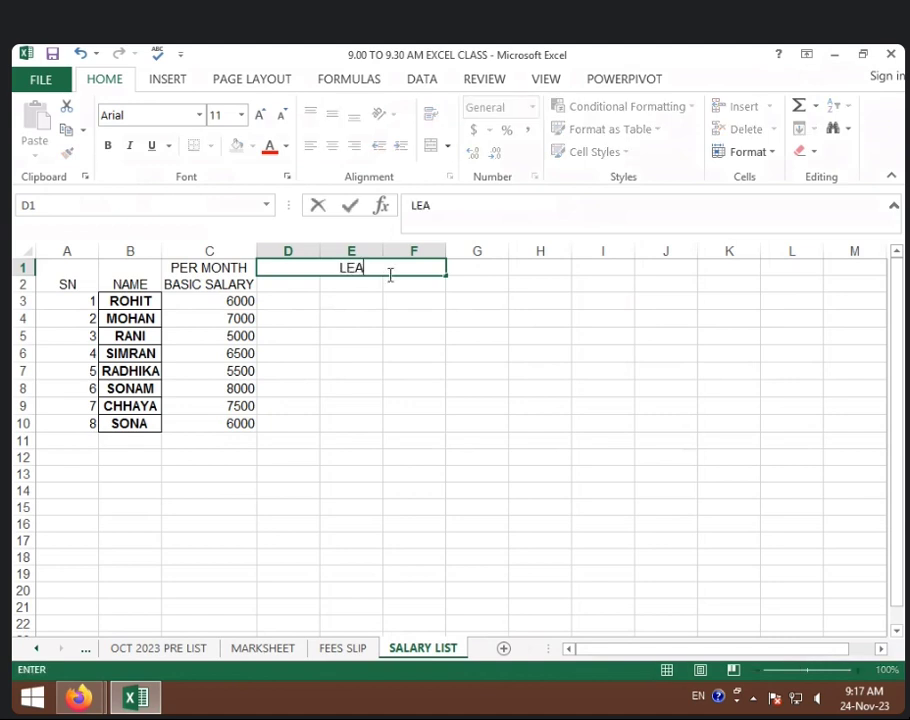
type("VE")
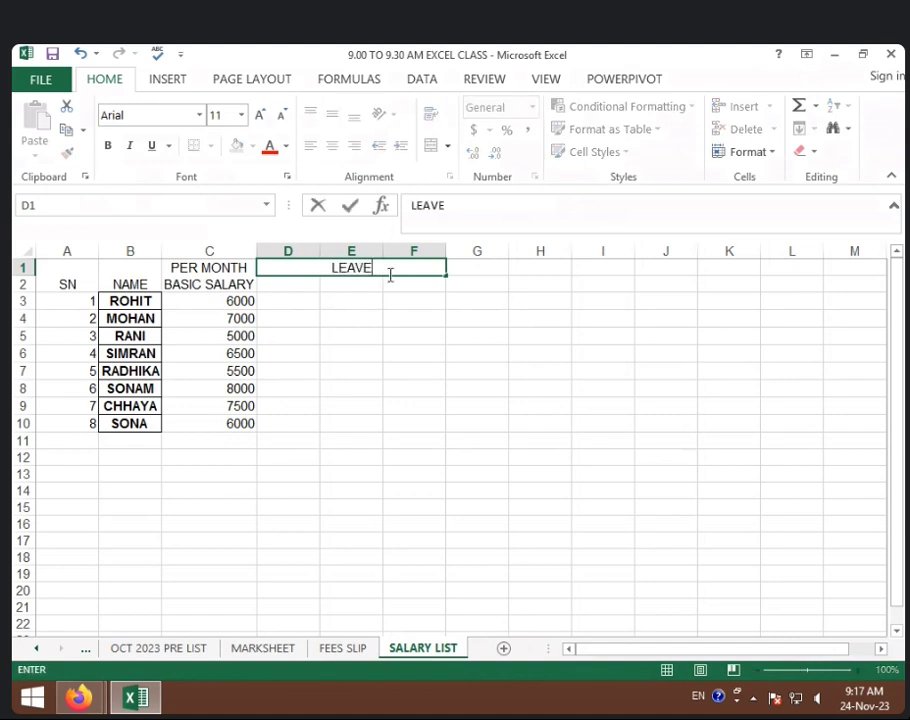
left_click(476, 332)
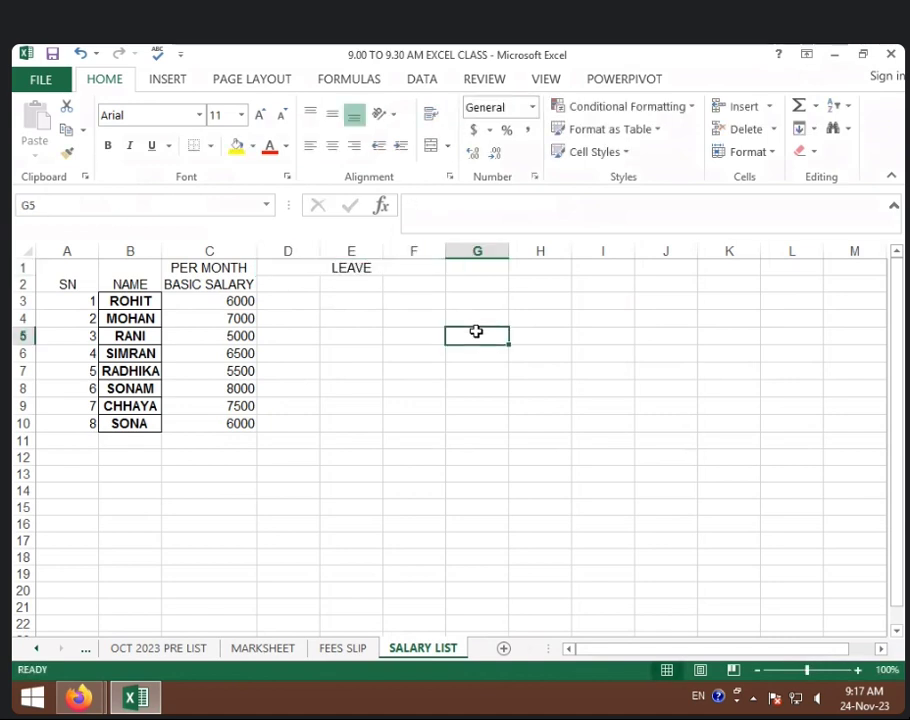
Enter the subheadings DAY, AMT and TOTAL in D2, E2 and F2 under the LEAVE heading
left_click(297, 285)
left_click(369, 270)
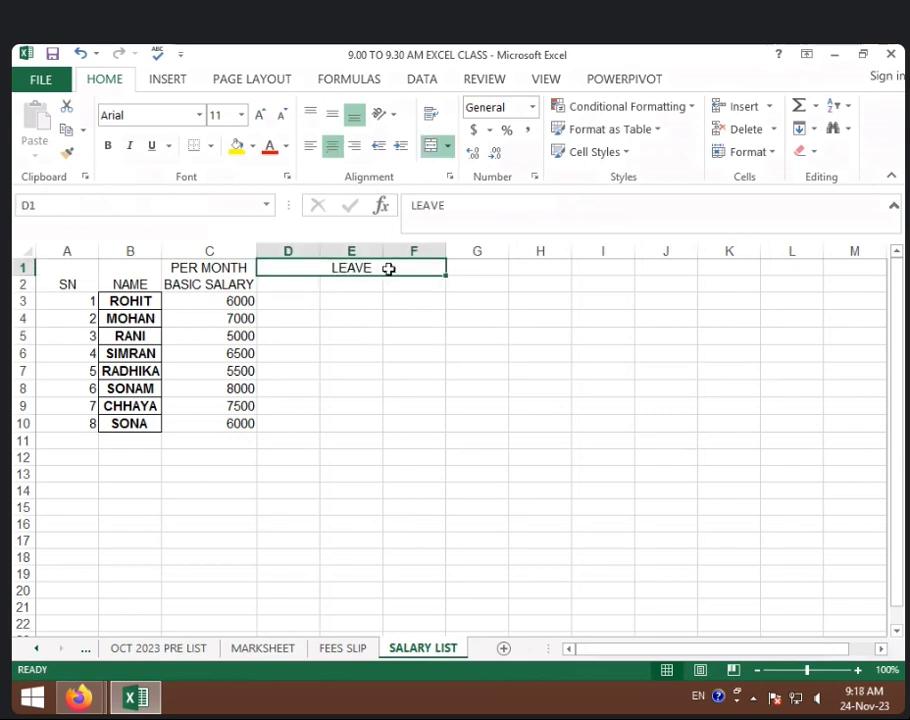
left_click_drag(368, 270, 349, 281)
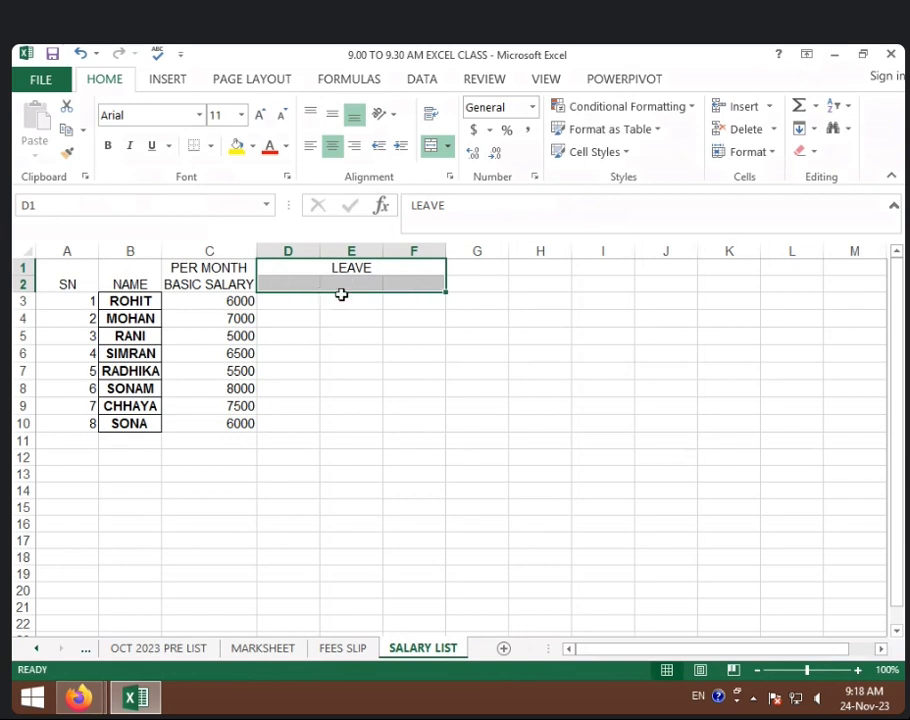
left_click(294, 287)
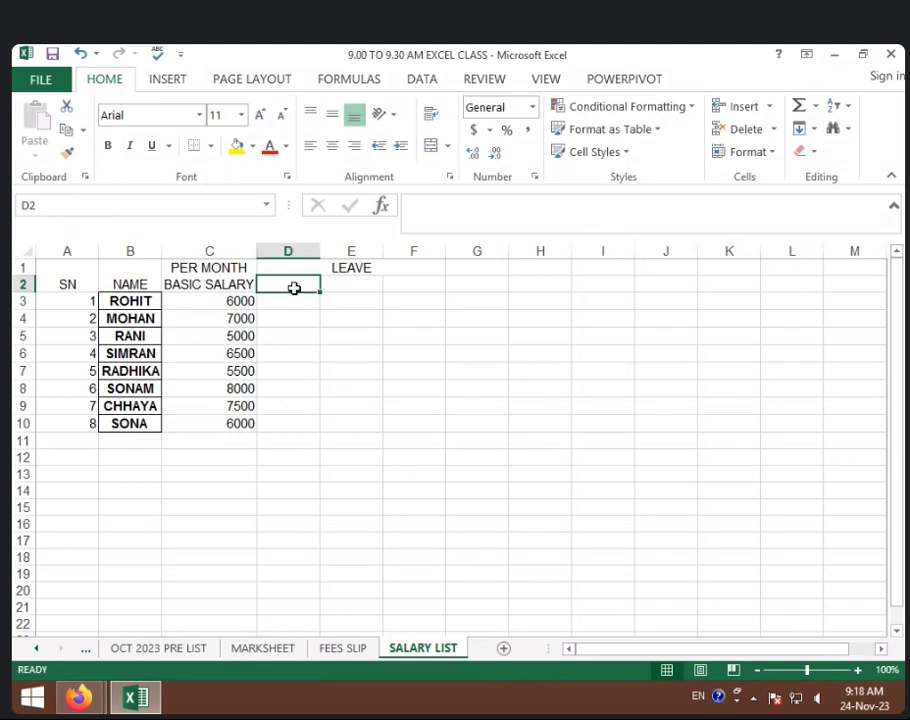
type("DAY")
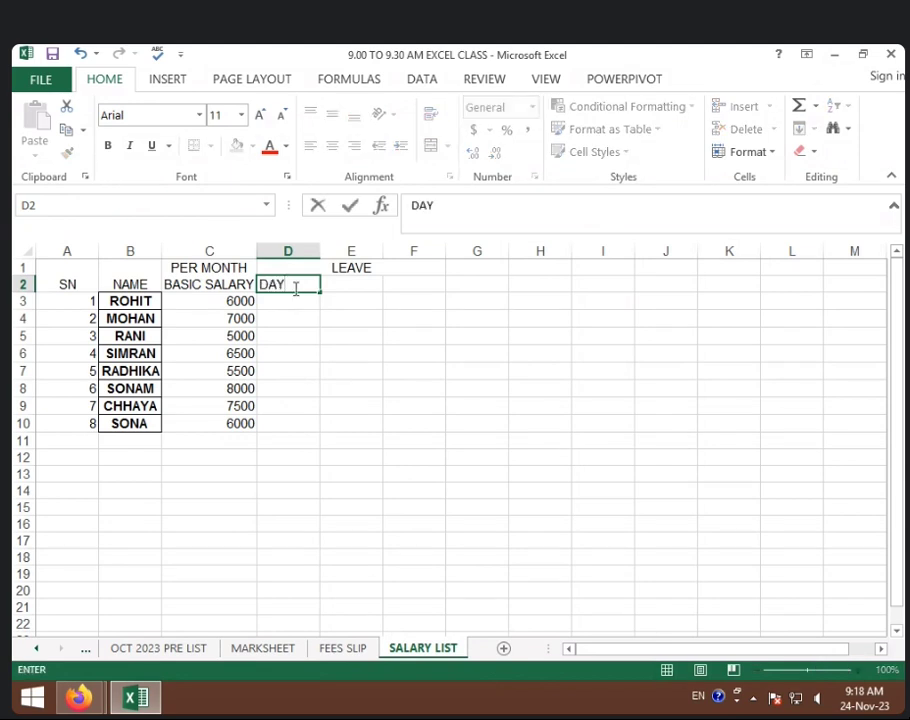
key("Tab")
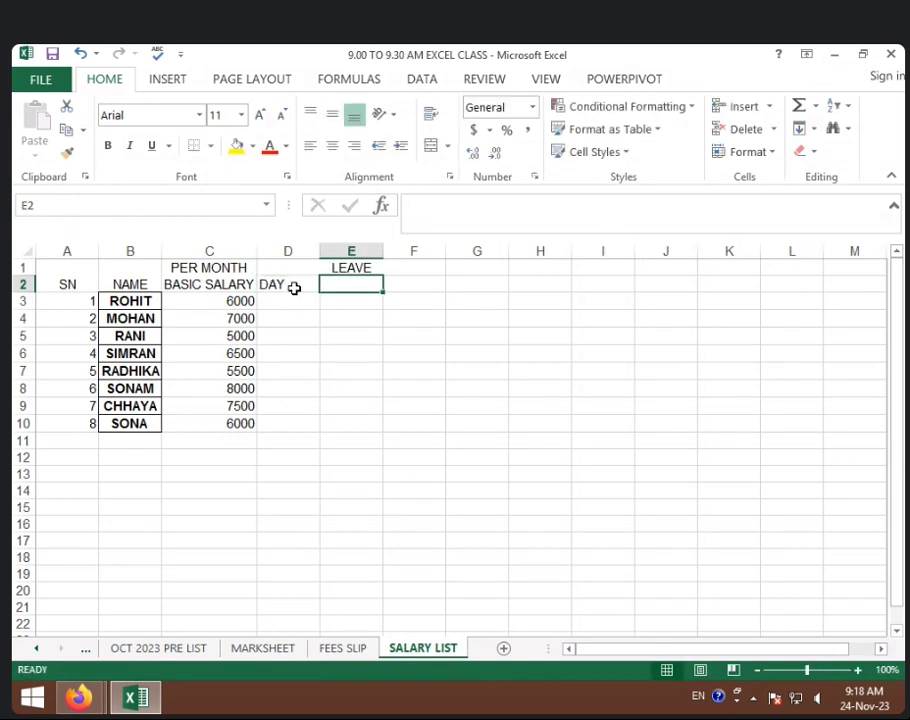
type("AMT")
key("Tab")
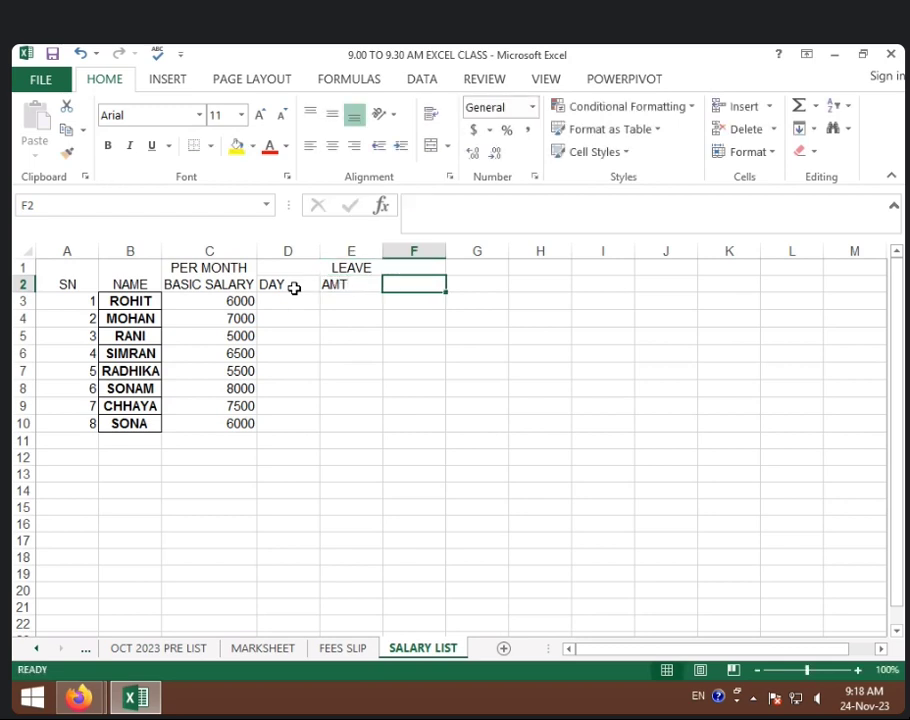
type("TOTAL")
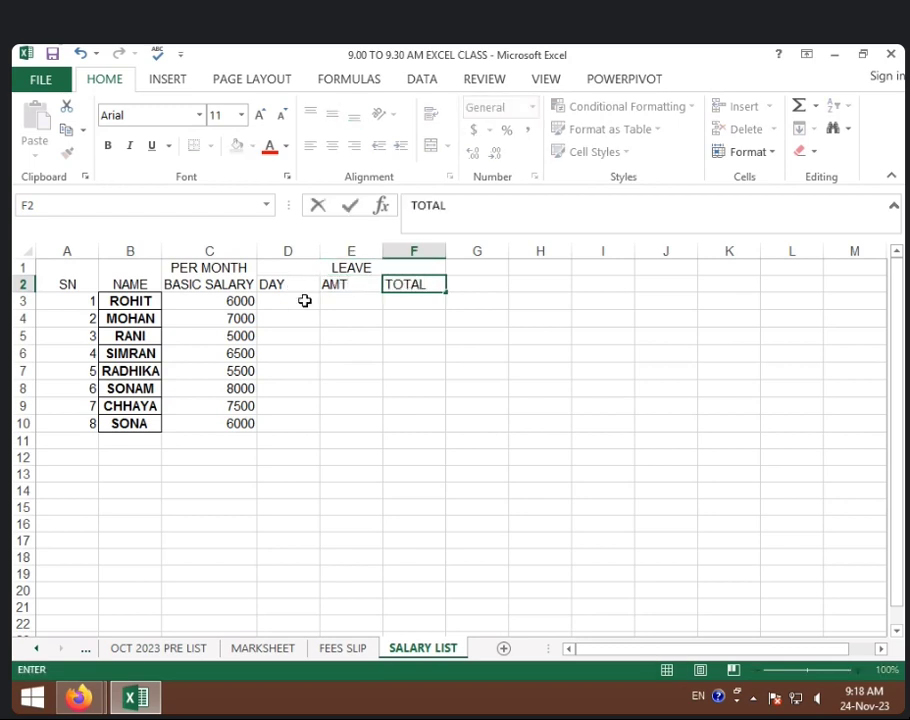
left_click(388, 337)
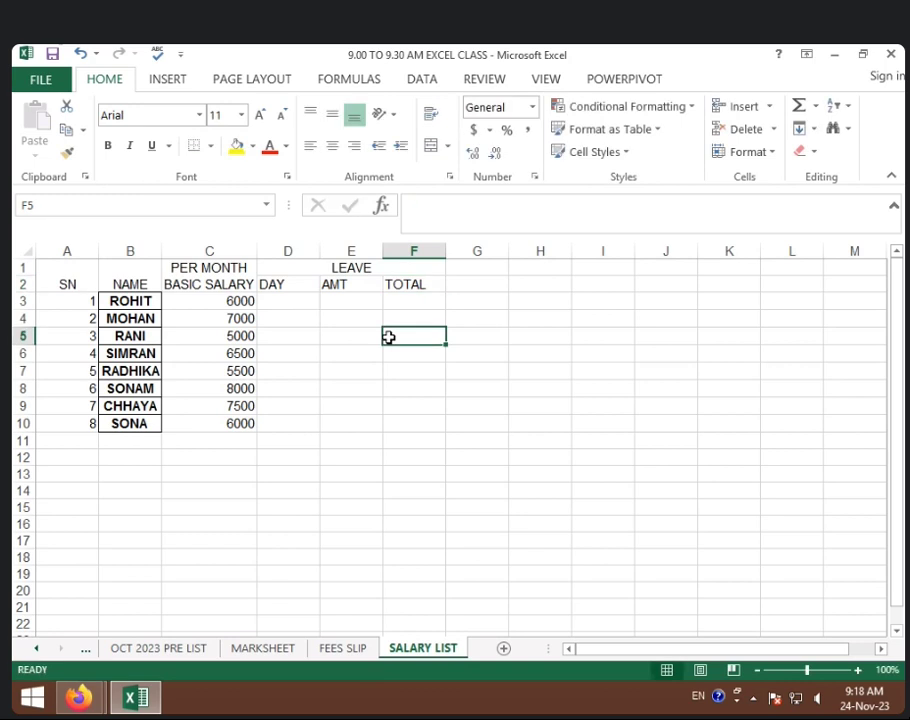
Apply all borders to the salary table range A1:K10 and make its text bold
left_click(298, 318)
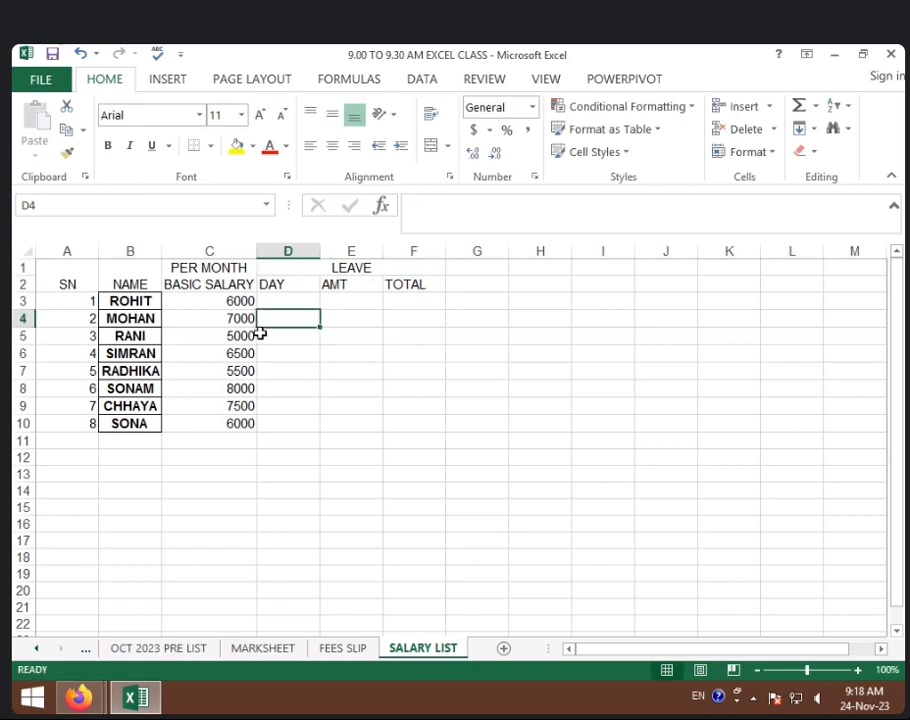
left_click(254, 335)
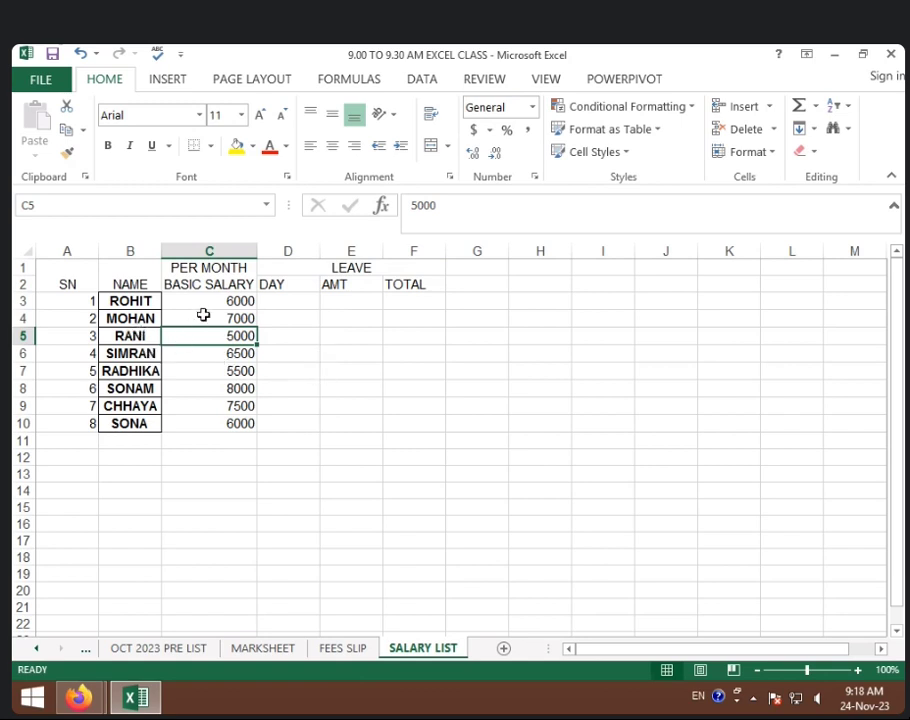
left_click_drag(75, 284, 713, 424)
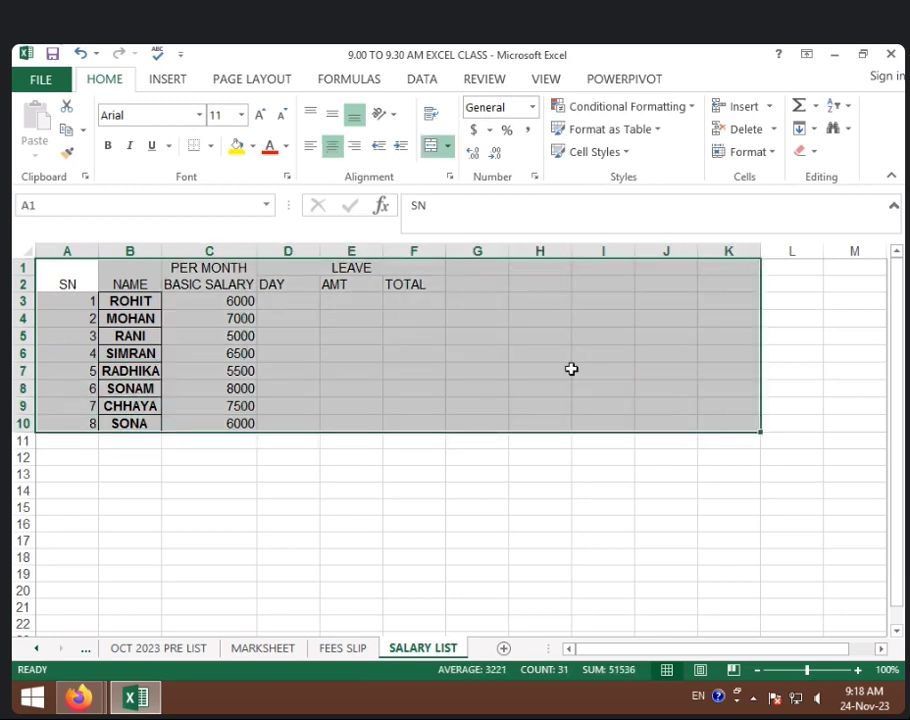
left_click(211, 146)
left_click(256, 299)
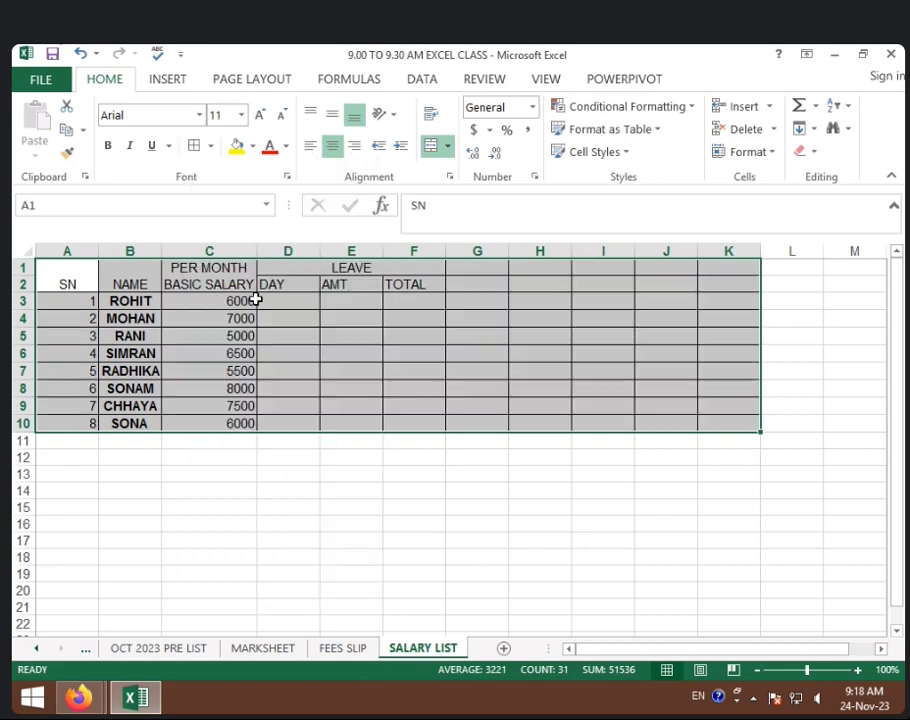
left_click(110, 145)
left_click(322, 350)
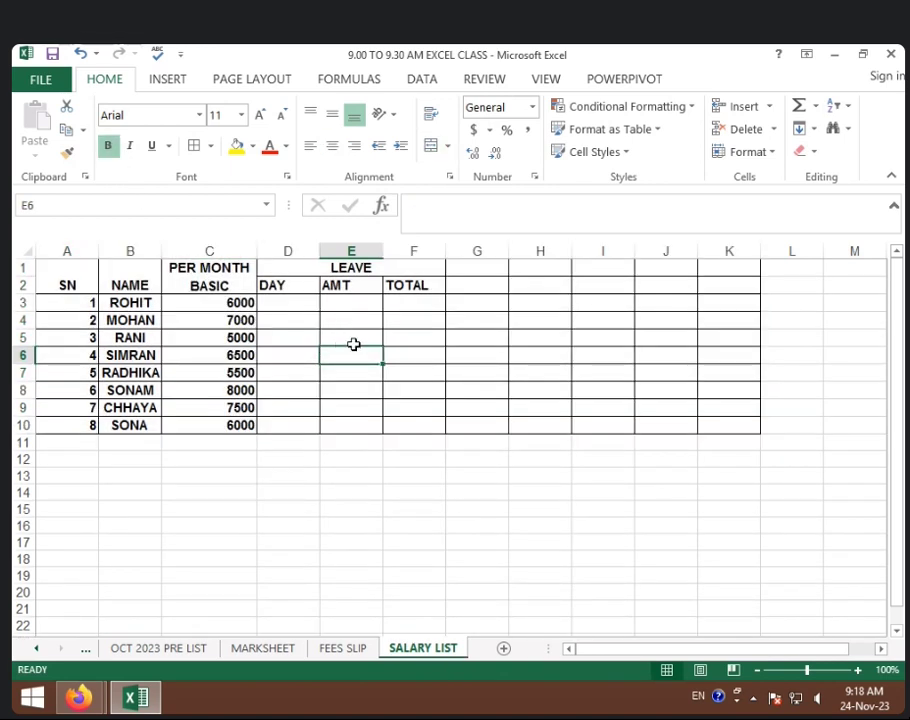
Center the contents of the whole SALARY LIST sheet horizontally and align them to the middle vertically
left_click(68, 285)
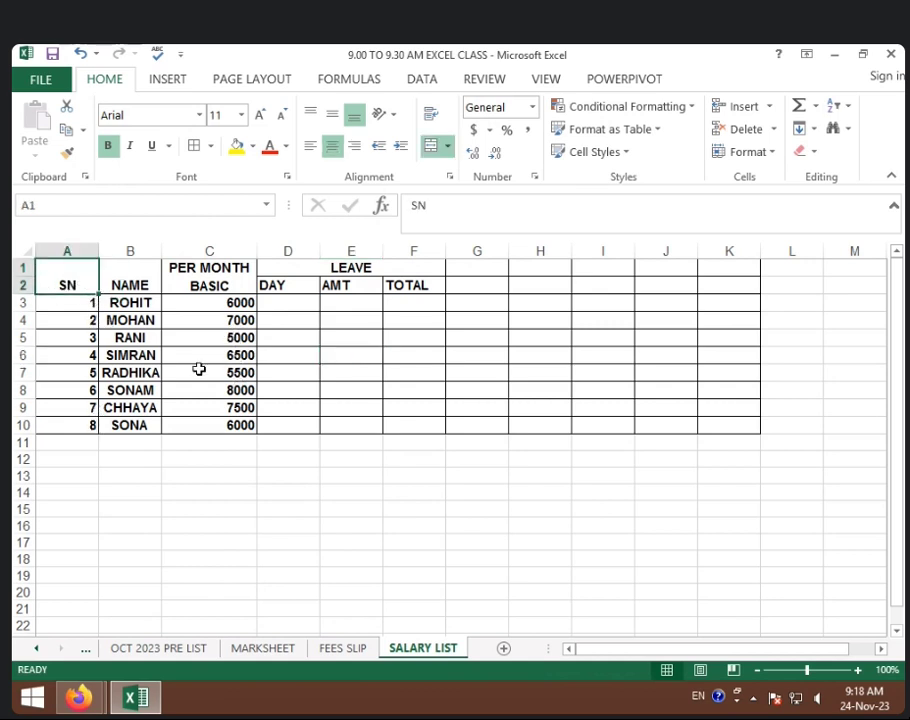
left_click(26, 253)
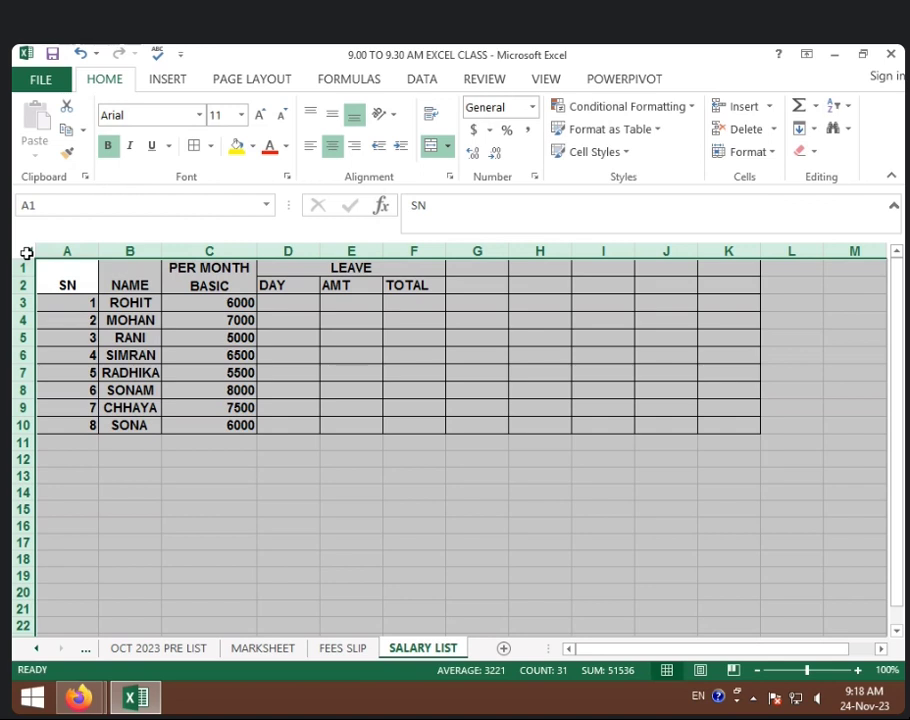
left_click(334, 152)
left_click(334, 152)
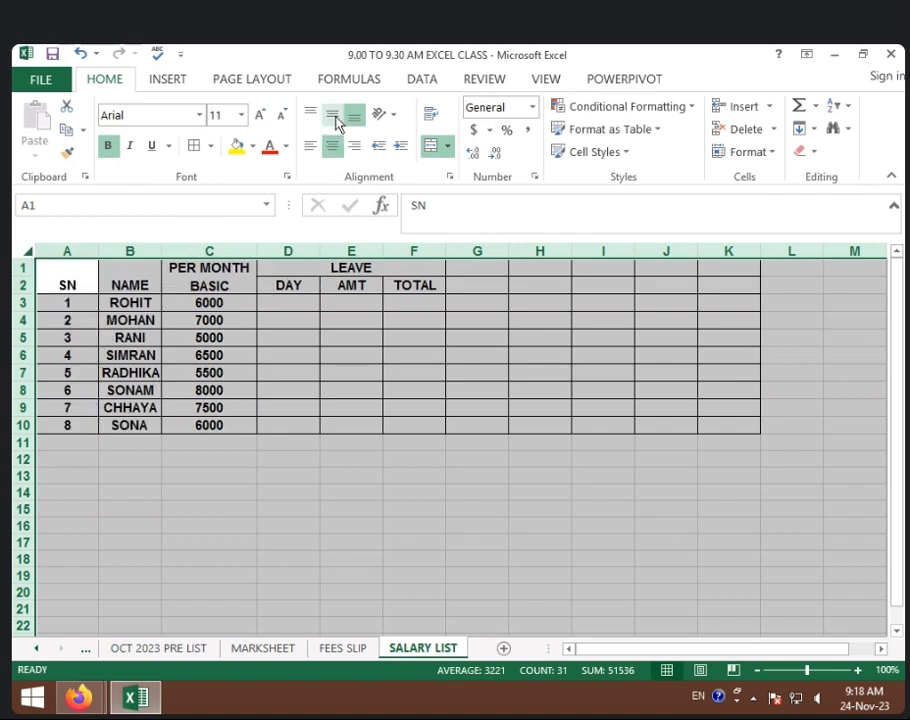
left_click(333, 116)
left_click(358, 302)
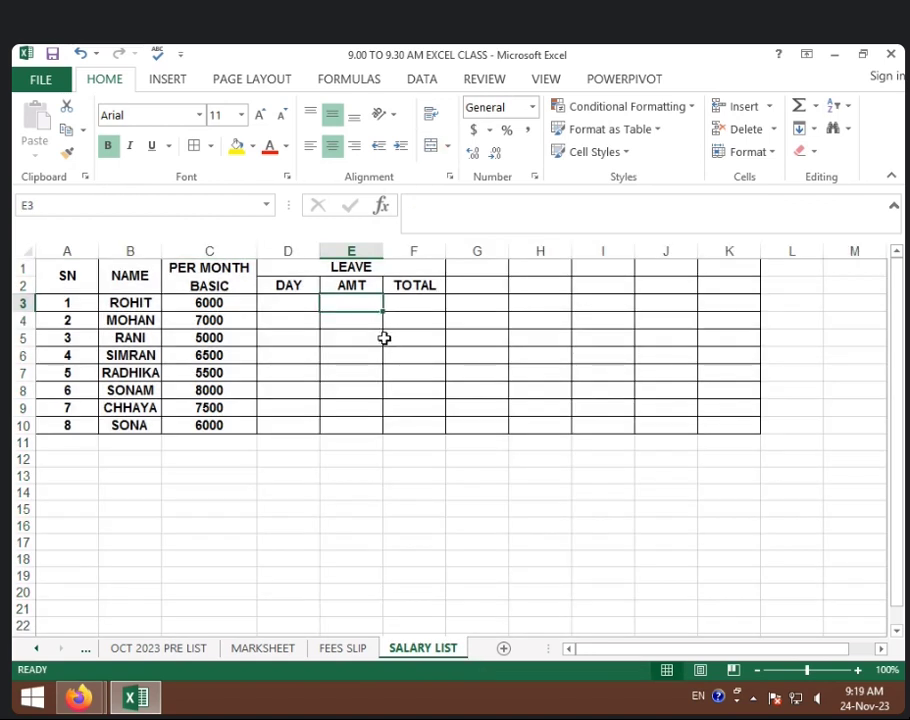
Enter 2 as the leave days in D3 under the DAY subheading
left_click(347, 268)
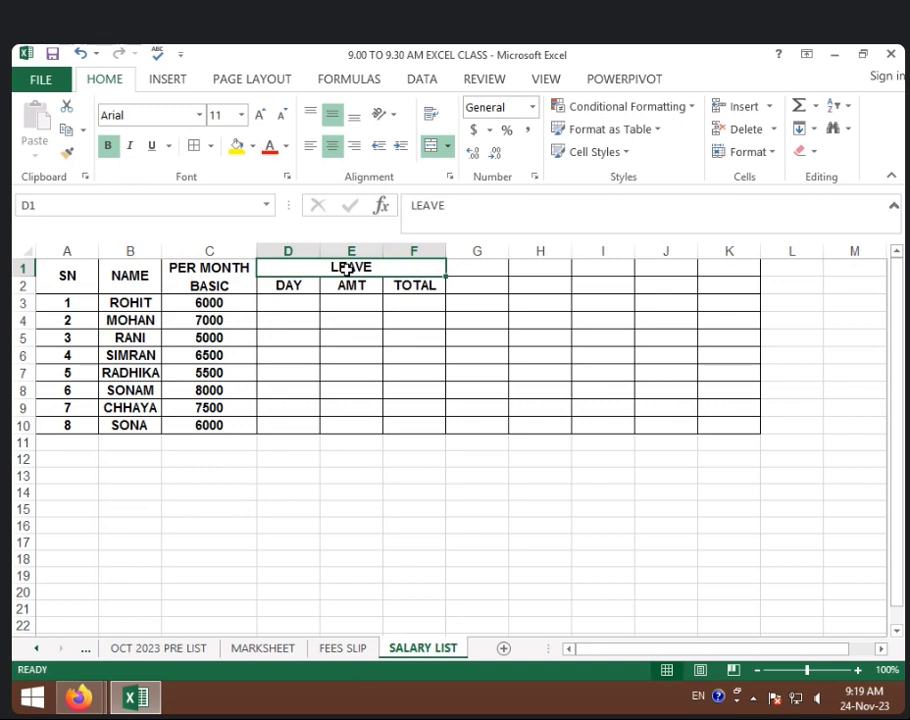
left_click(294, 287)
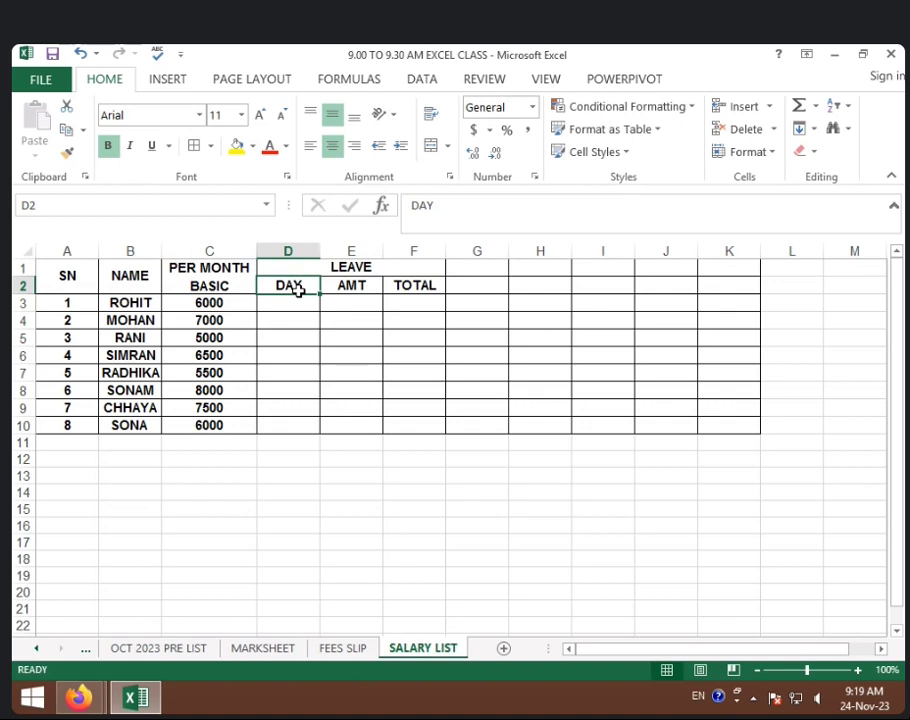
left_click(298, 307)
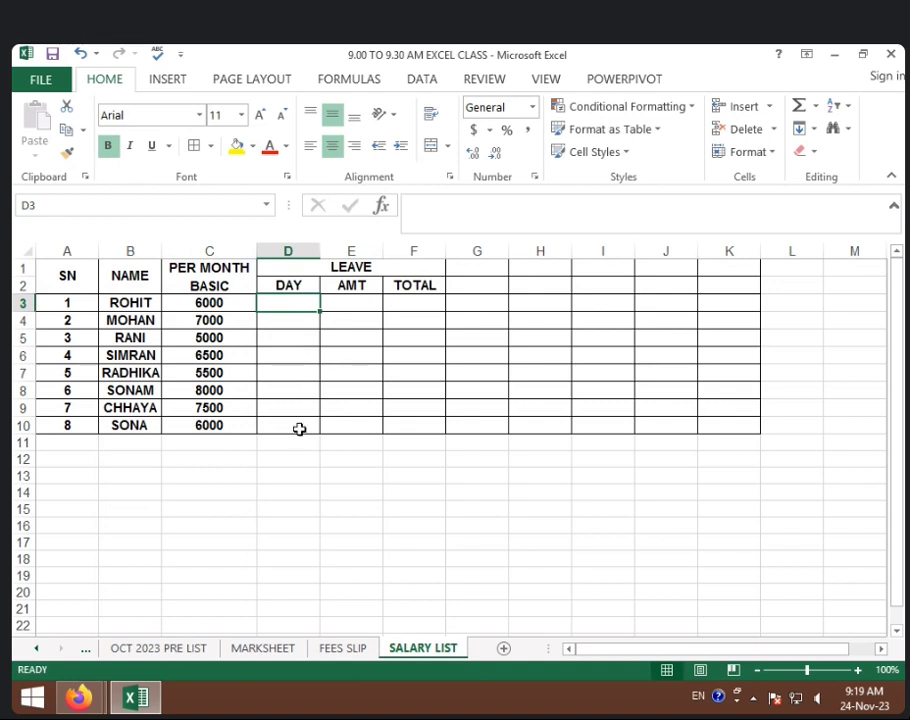
left_click(288, 372)
left_click(296, 304)
type("2")
key("Return")
Enter the leave days 0, 1, 1, 2, 1, 2, 2 and 2 in D3:D10 of the DAY column
left_click(295, 304)
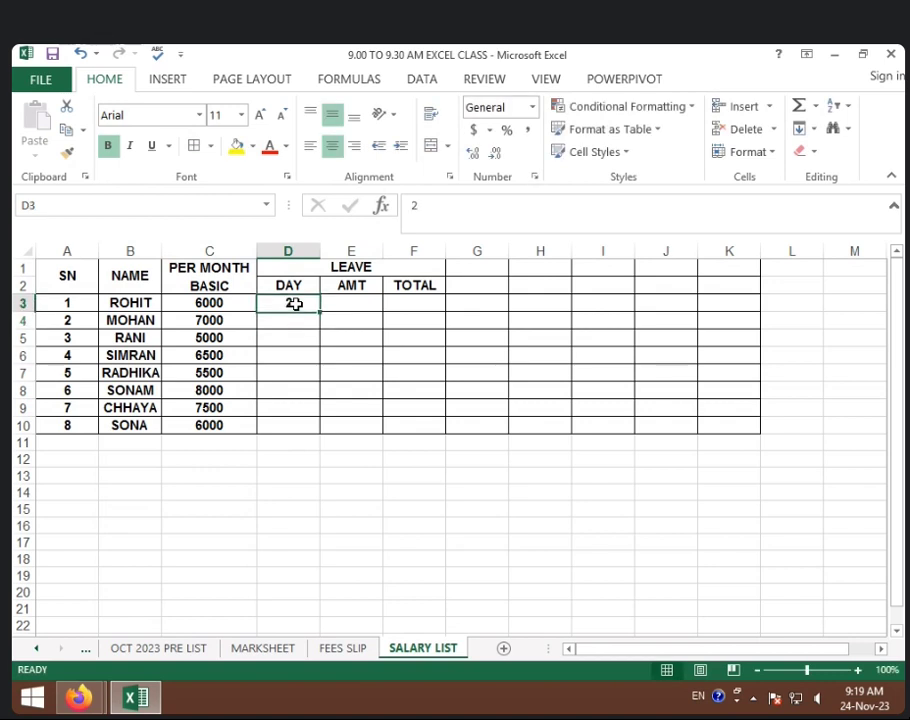
type("0")
key("Return")
type("1")
key("Return")
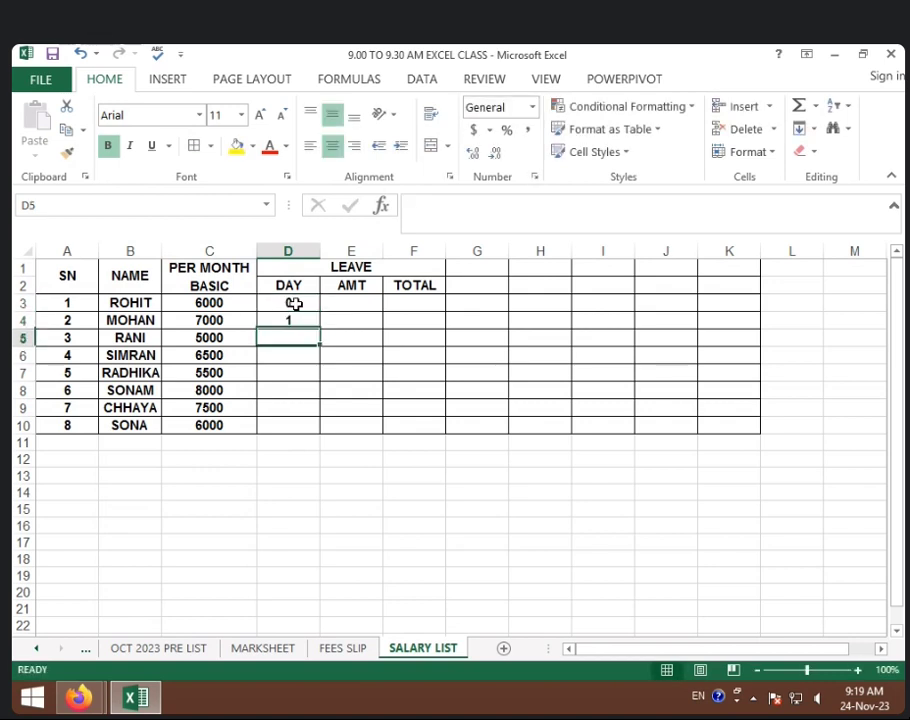
type("1")
key("Return")
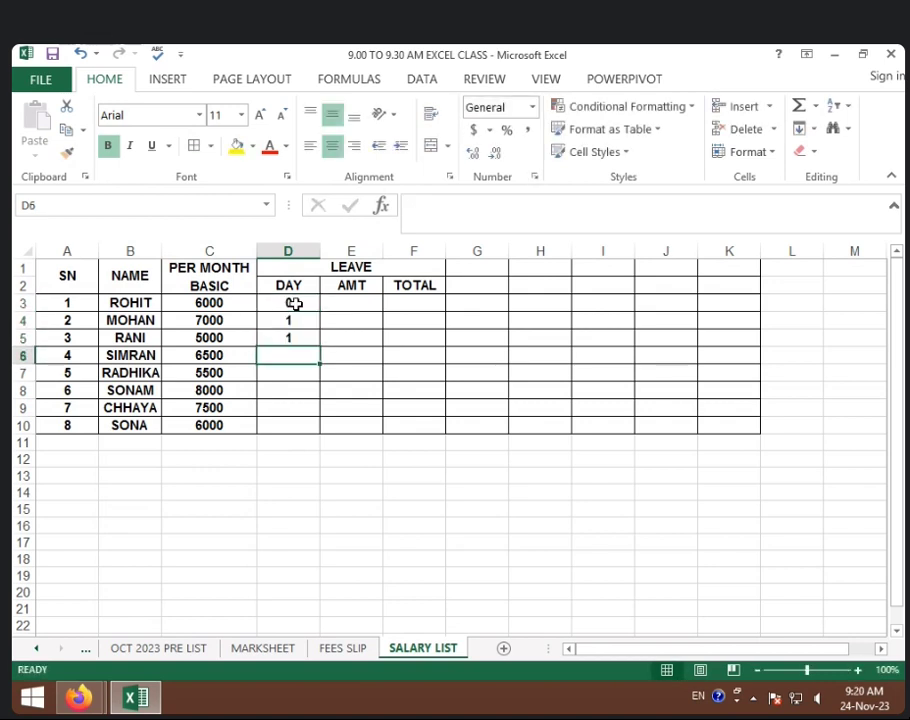
type("2")
key("Return")
type("1")
key("Return")
type("2")
key("Return")
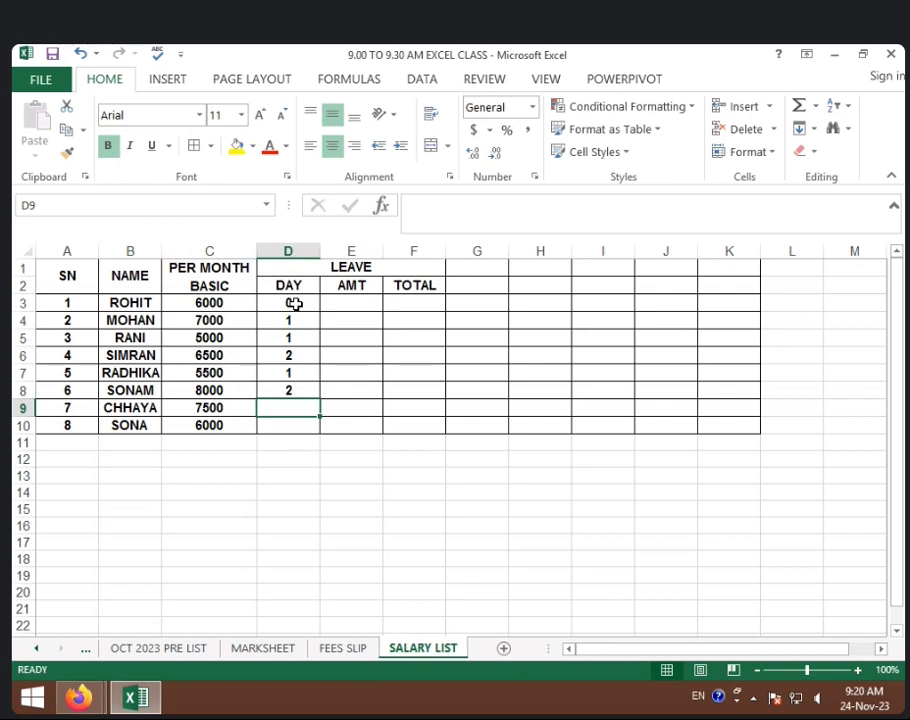
type("1")
key("Return")
type("2")
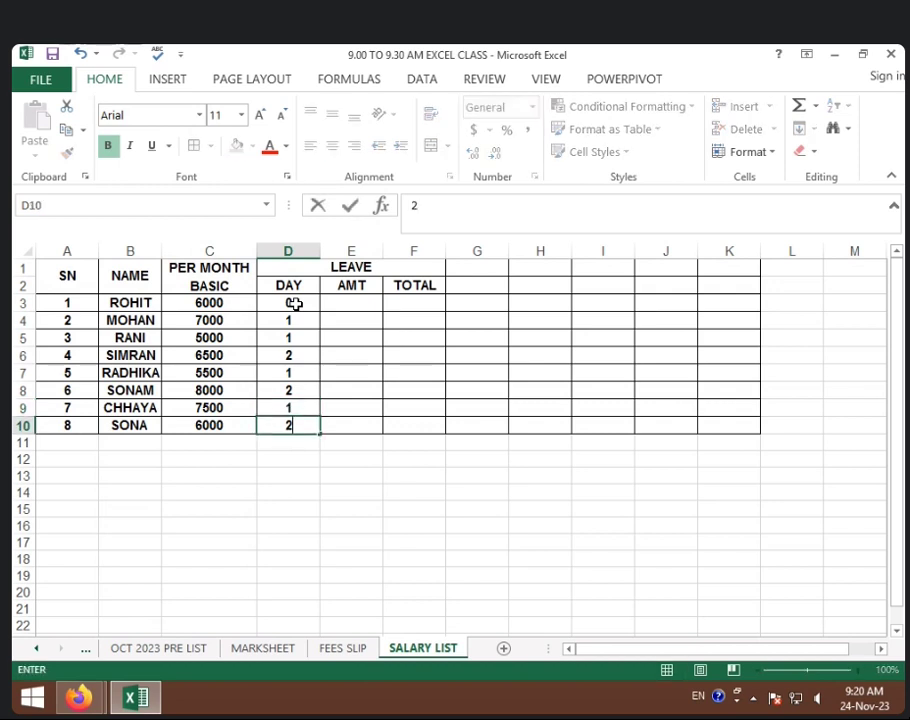
key("ctrl+Return")
key("Up")
type("2")
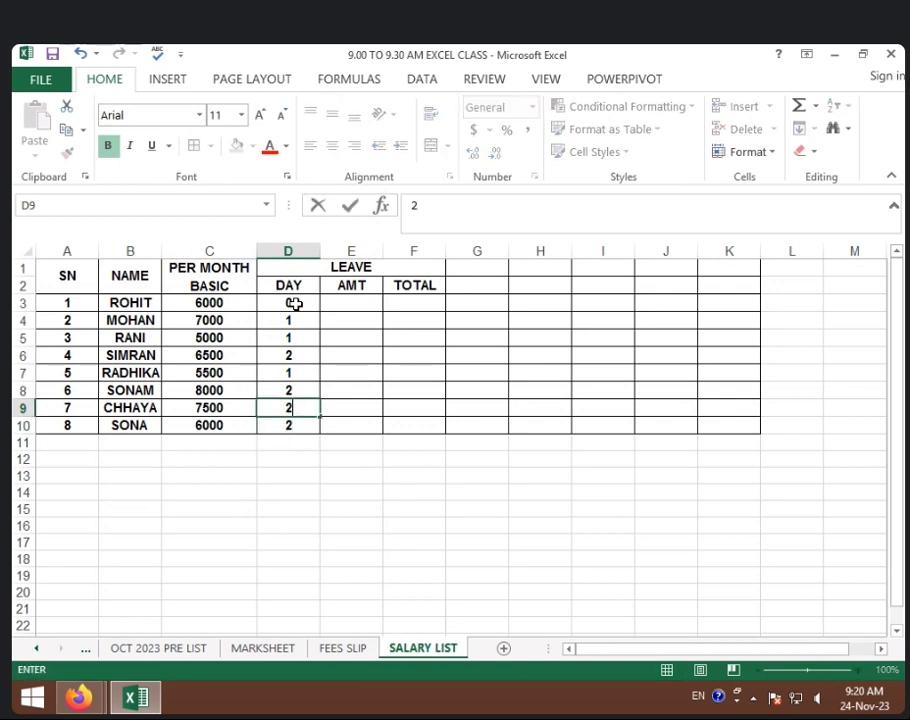
left_click(442, 340)
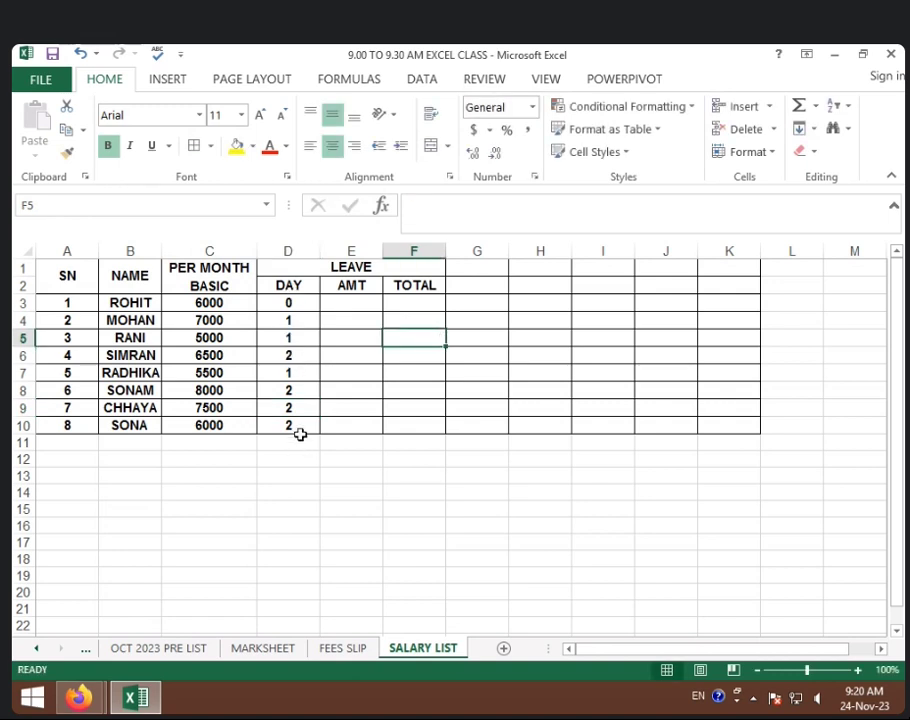
left_click(299, 304)
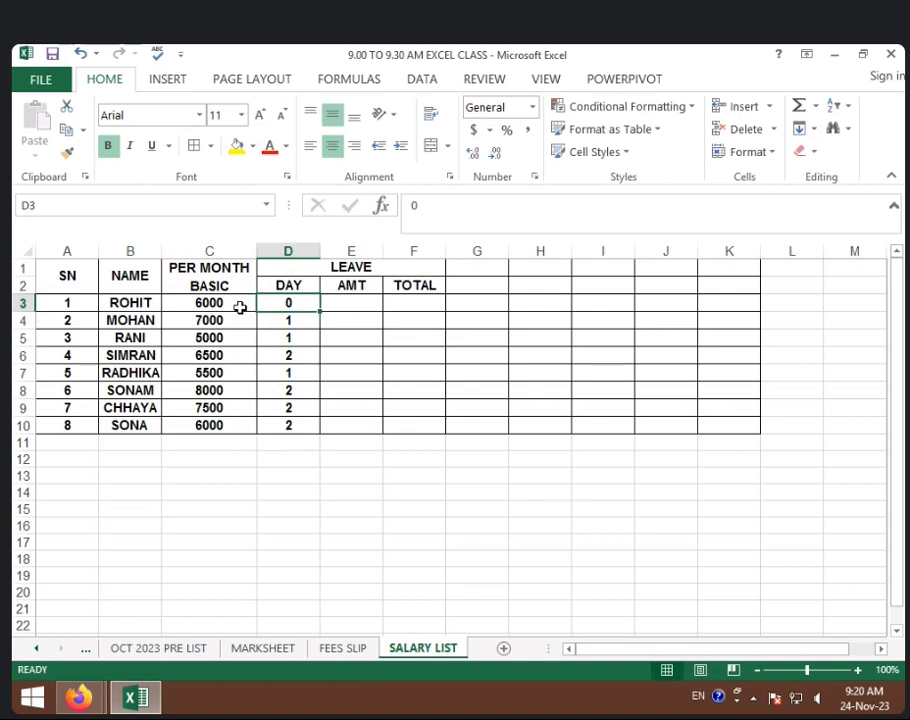
left_click(280, 319)
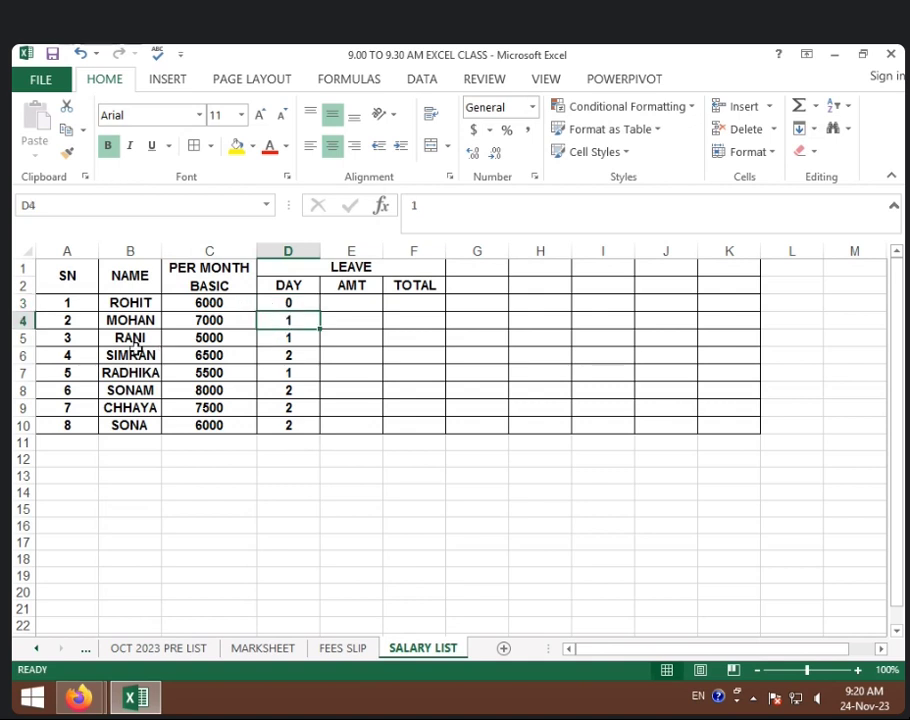
left_click(295, 355)
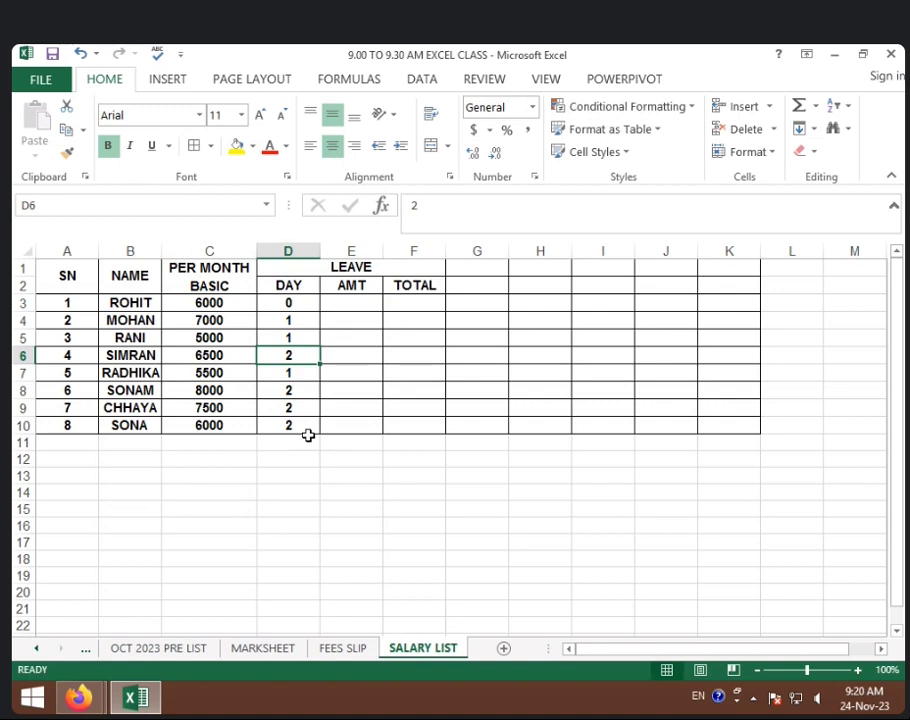
Calculate the per-day leave amount with the formula =C3/31 in E3 and fill it down to E10
left_click(359, 303)
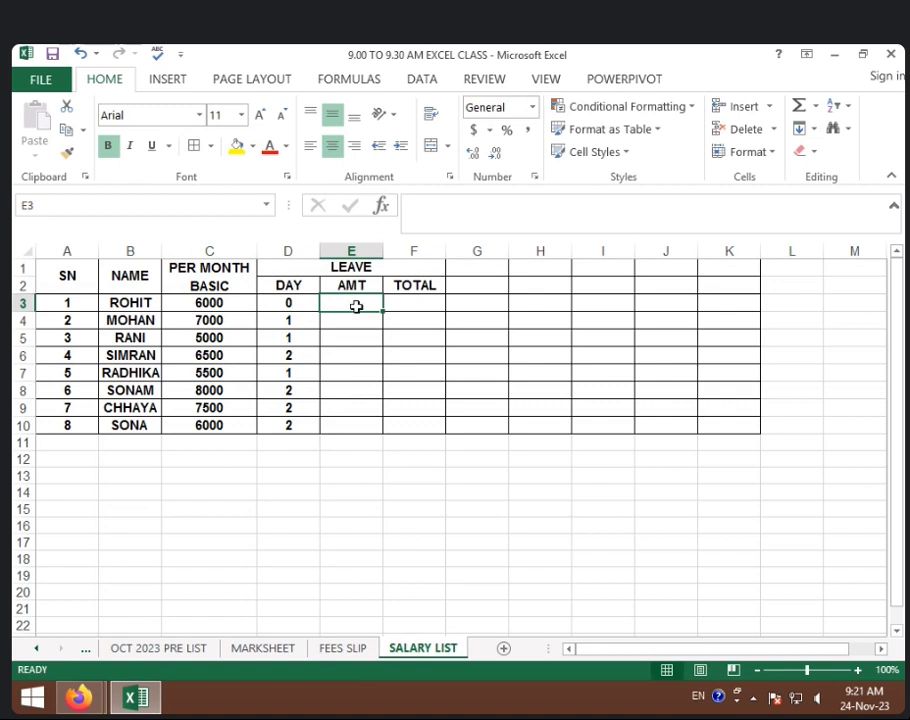
left_click(366, 312)
left_click(366, 301)
type("=")
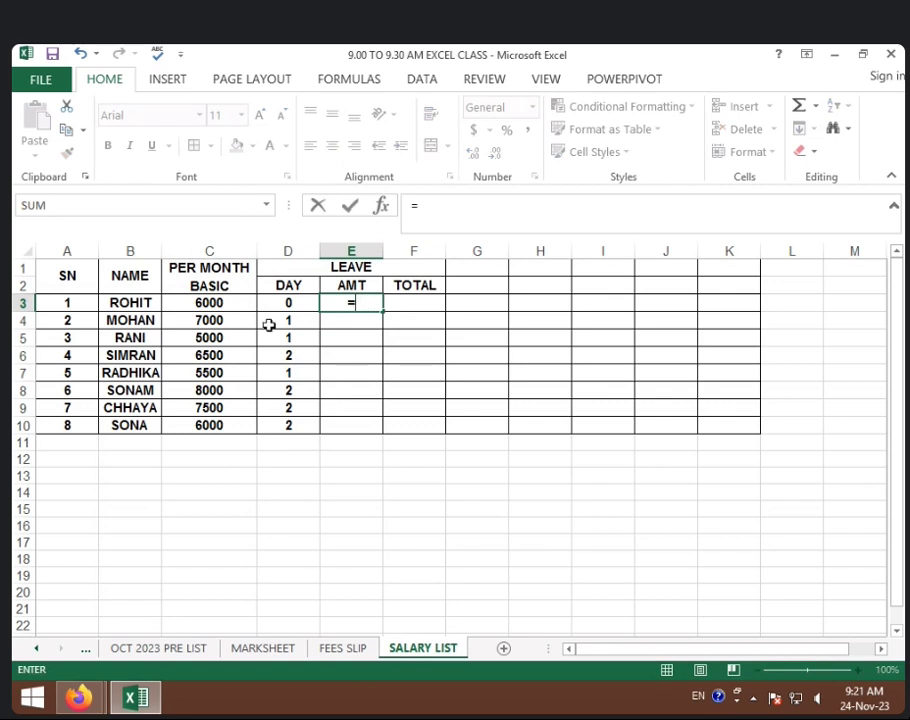
left_click(216, 303)
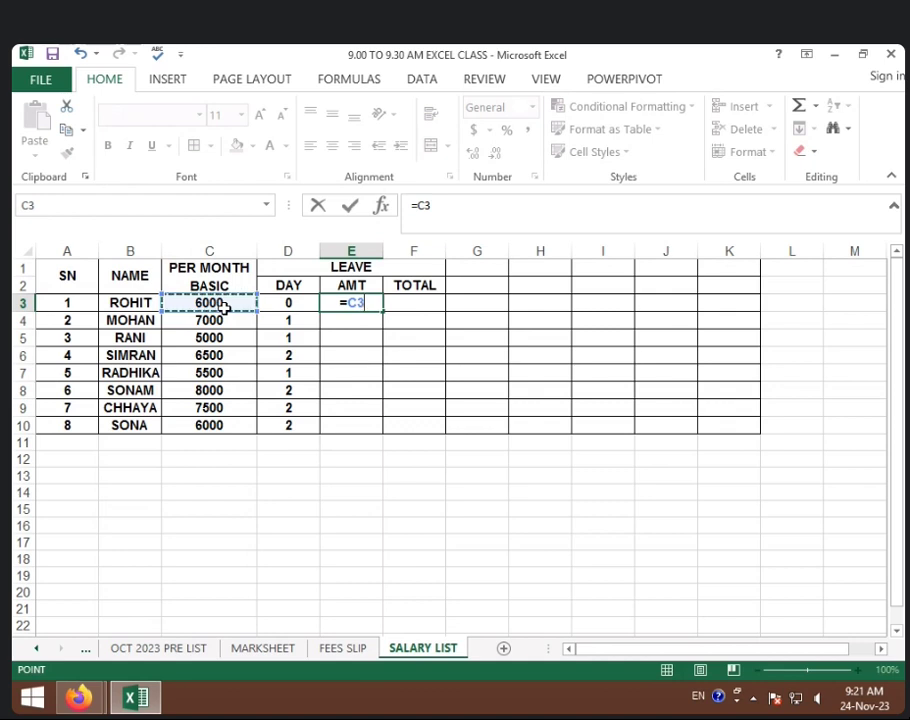
type("/31")
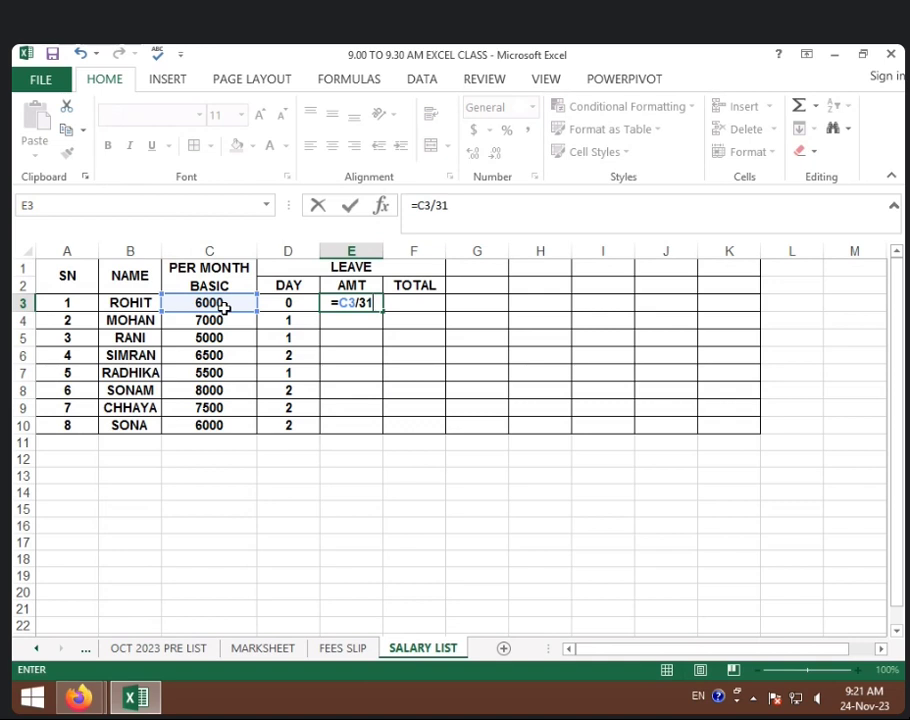
key("Return")
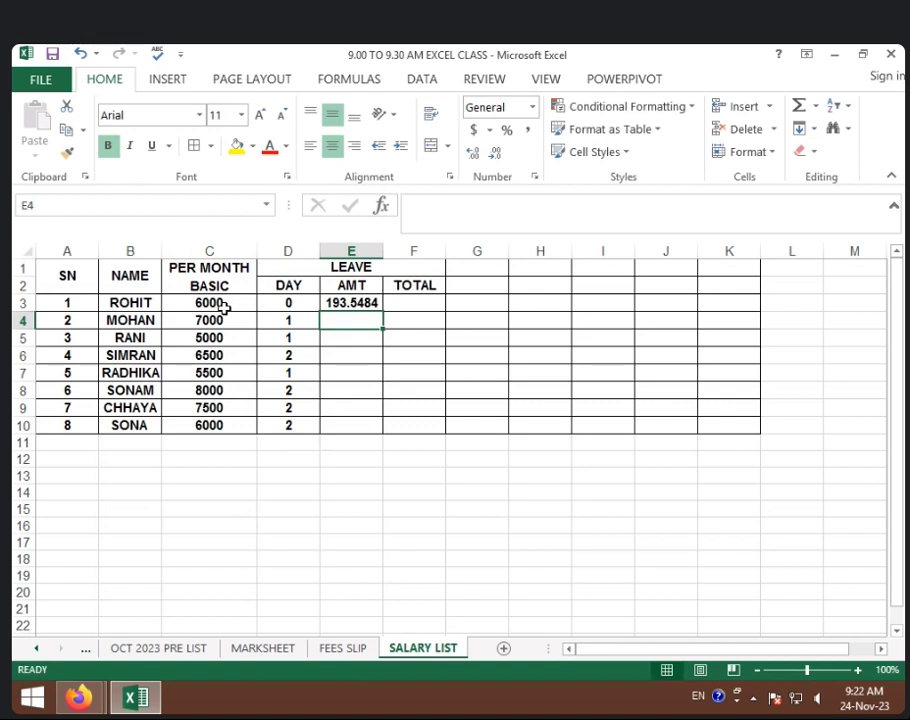
left_click(340, 306)
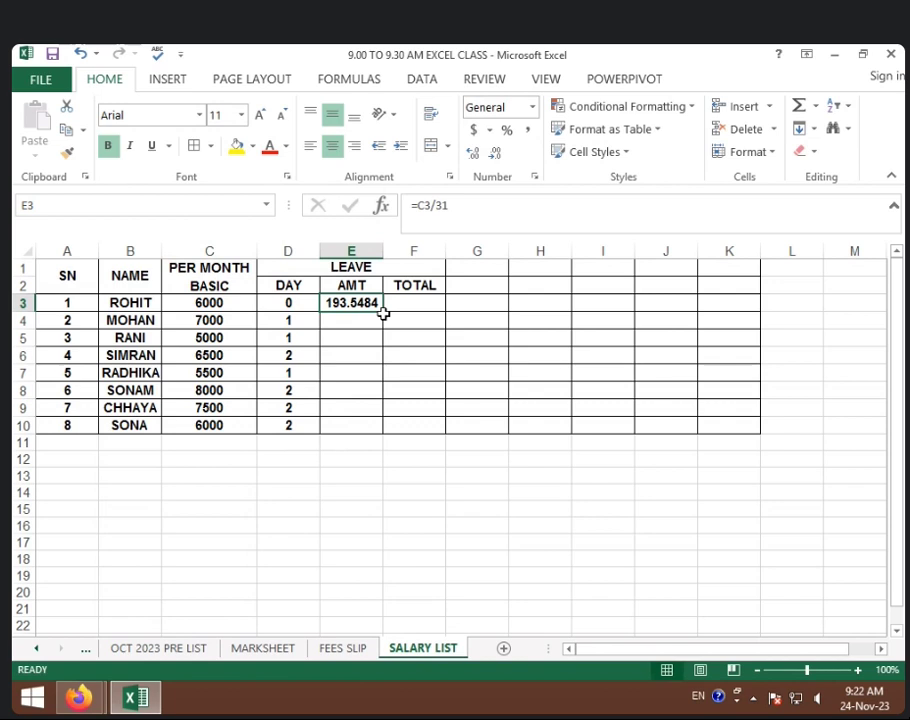
left_click_drag(384, 311, 381, 428)
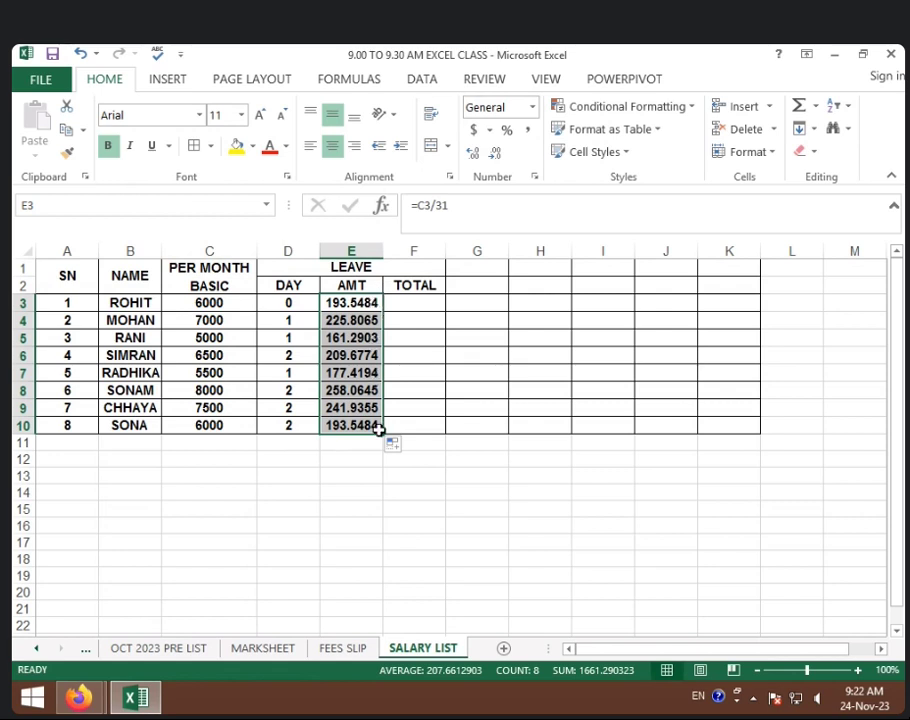
Format the leave amounts in E3:E10 to show one decimal place
left_click(494, 155)
left_click(494, 155)
left_click(494, 156)
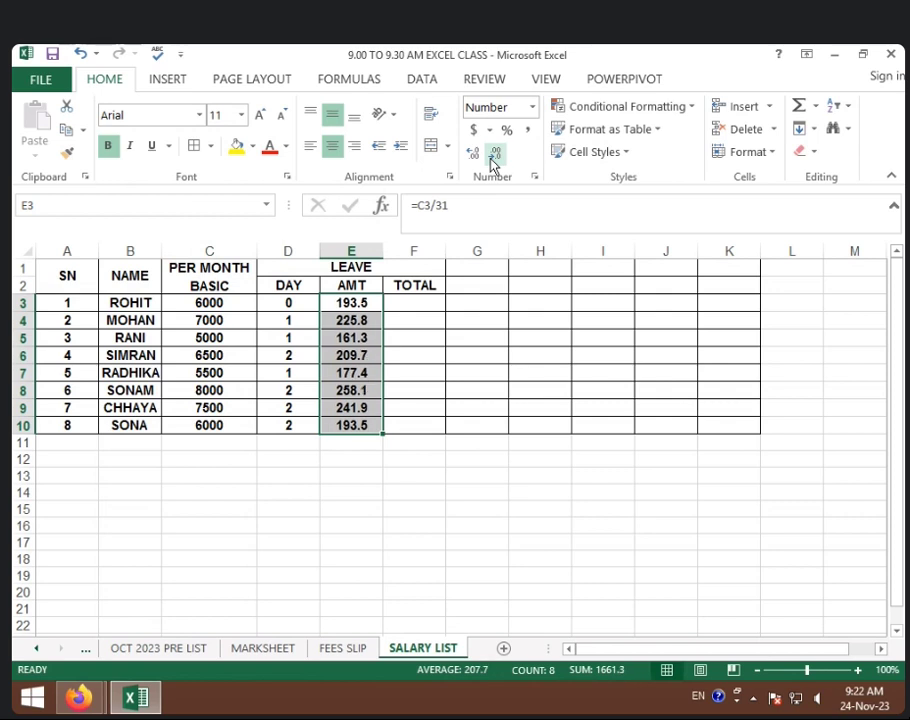
left_click(494, 156)
left_click(423, 356)
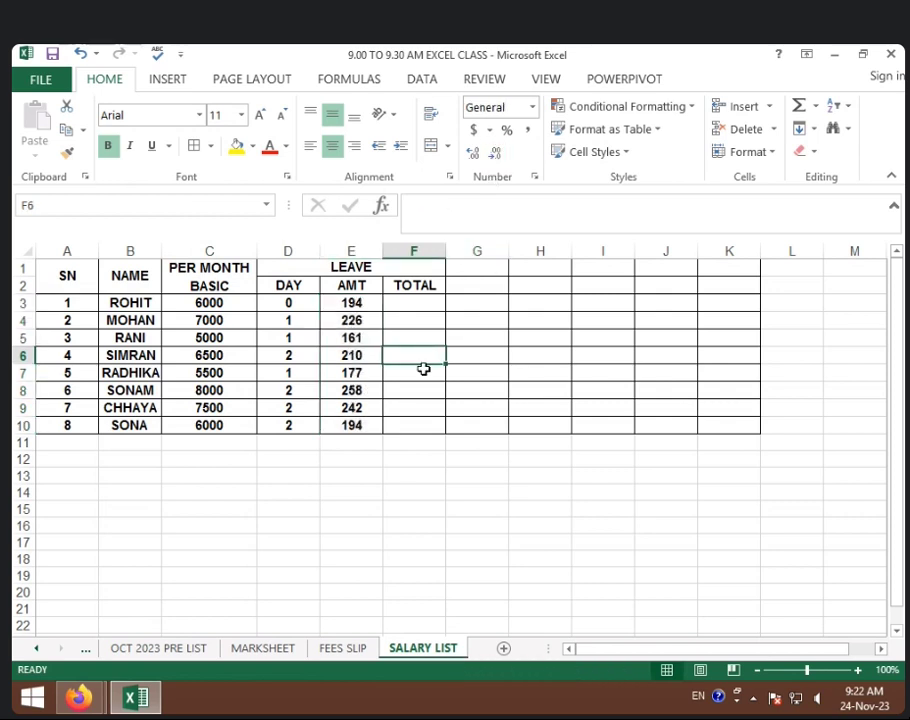
left_click_drag(352, 302, 366, 420)
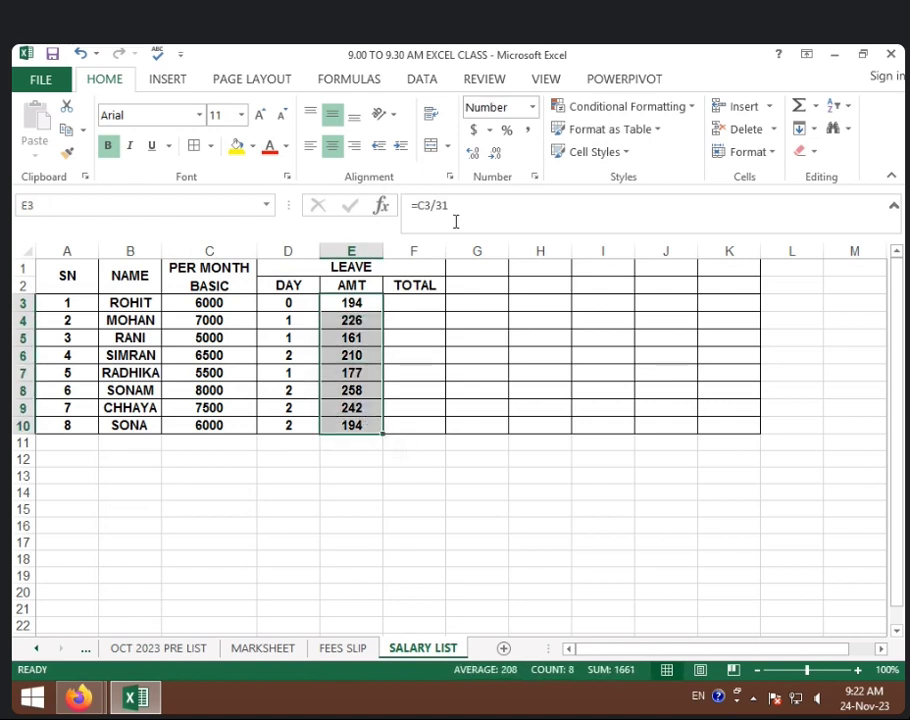
left_click(474, 154)
left_click(447, 377)
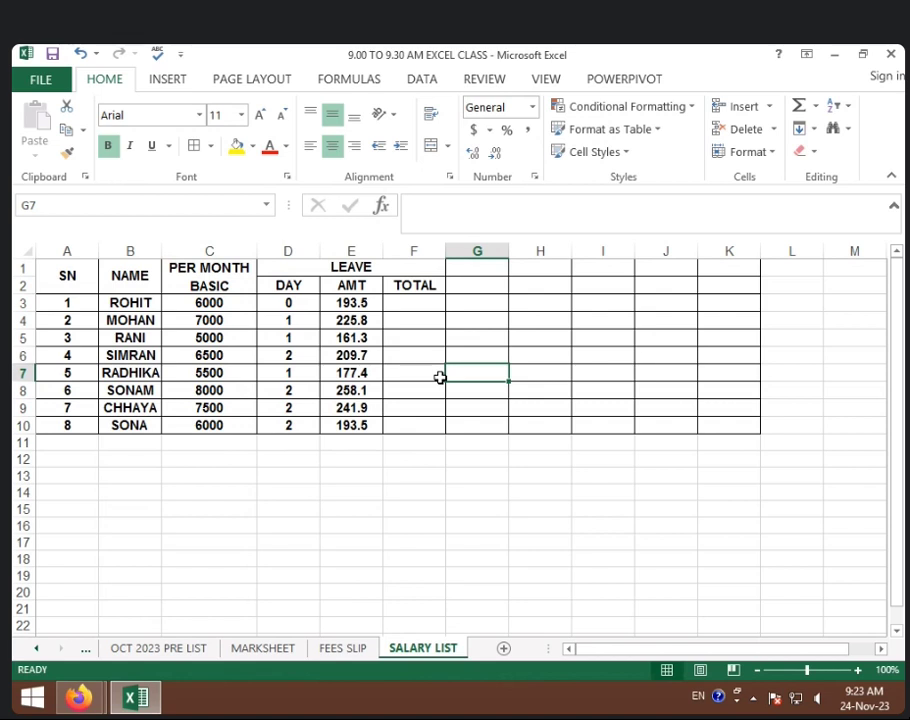
left_click(362, 302)
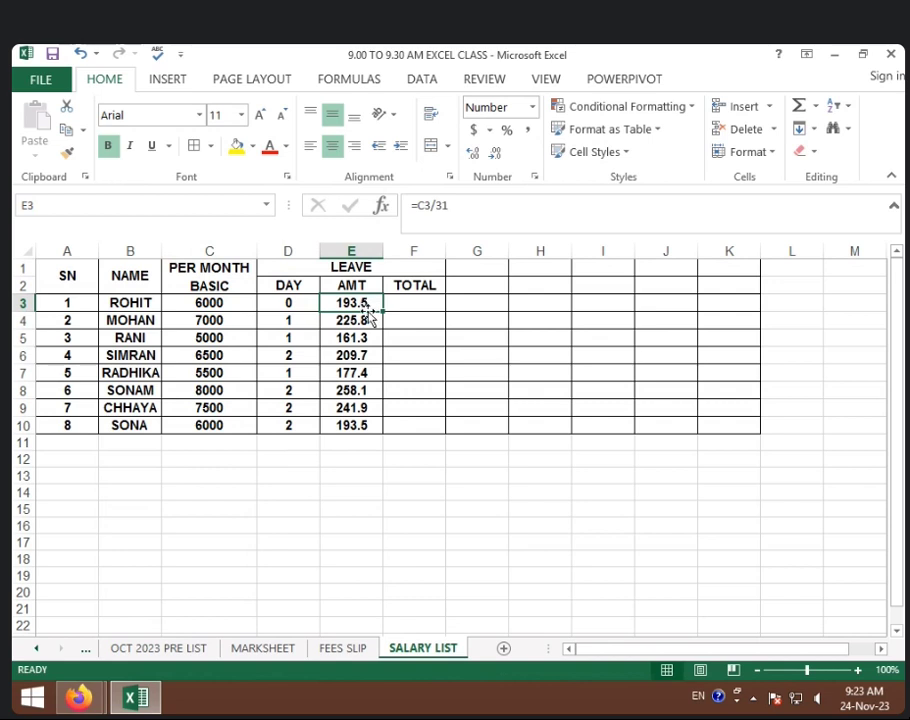
left_click(368, 319)
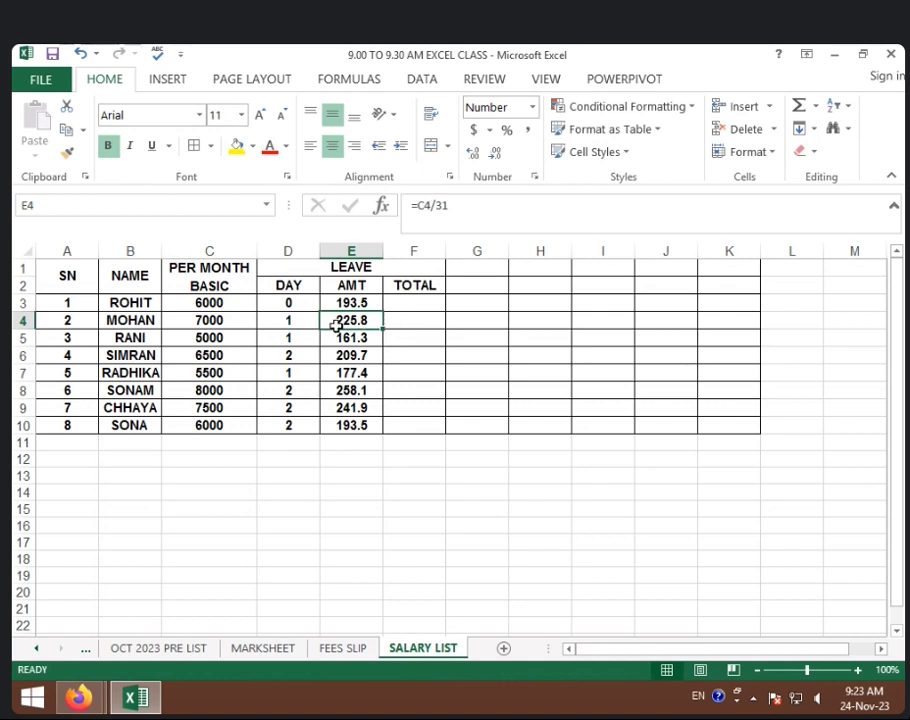
Calculate the first employee's leave total in F3 with the formula =D3*E3
left_click(348, 357)
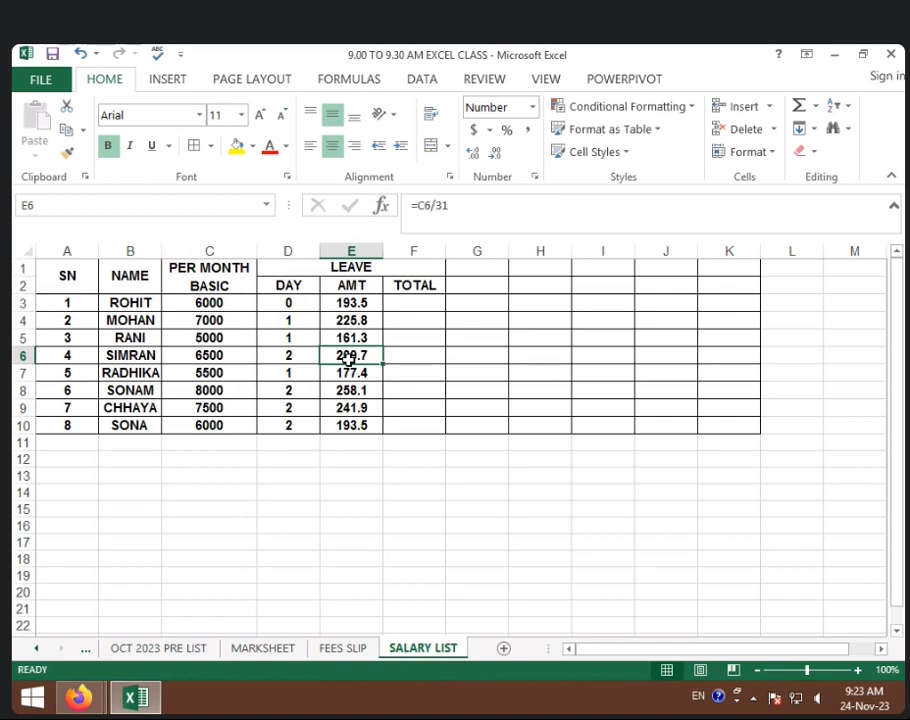
left_click(295, 357)
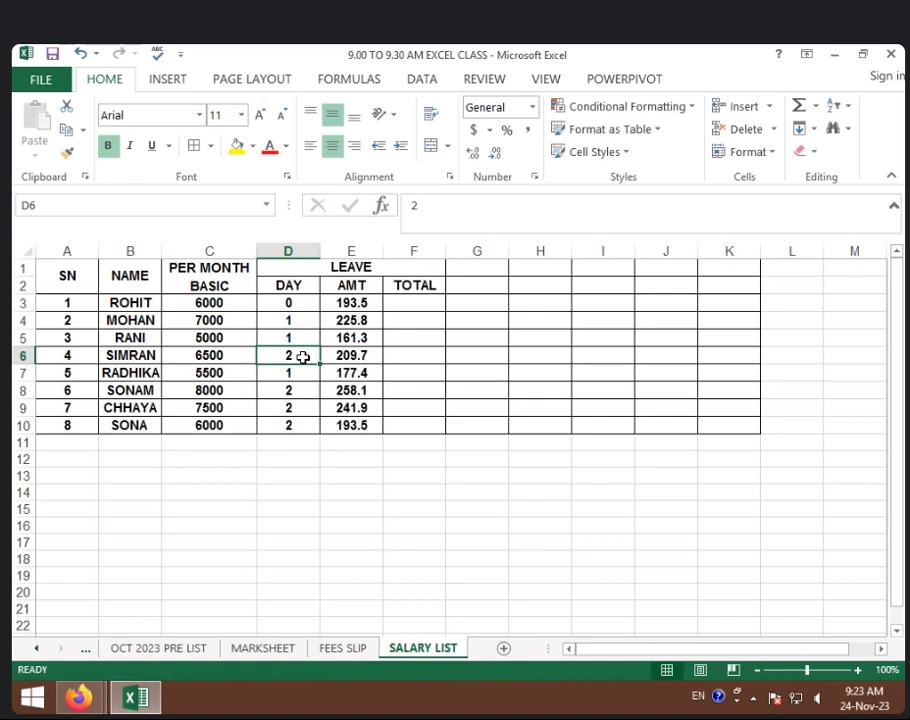
left_click(392, 305)
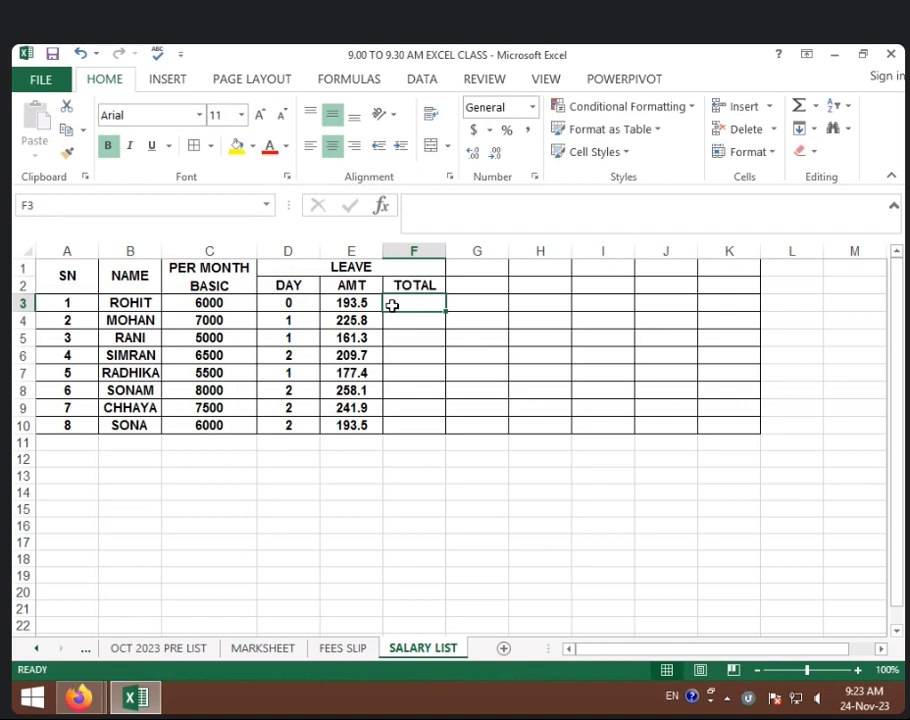
type("=")
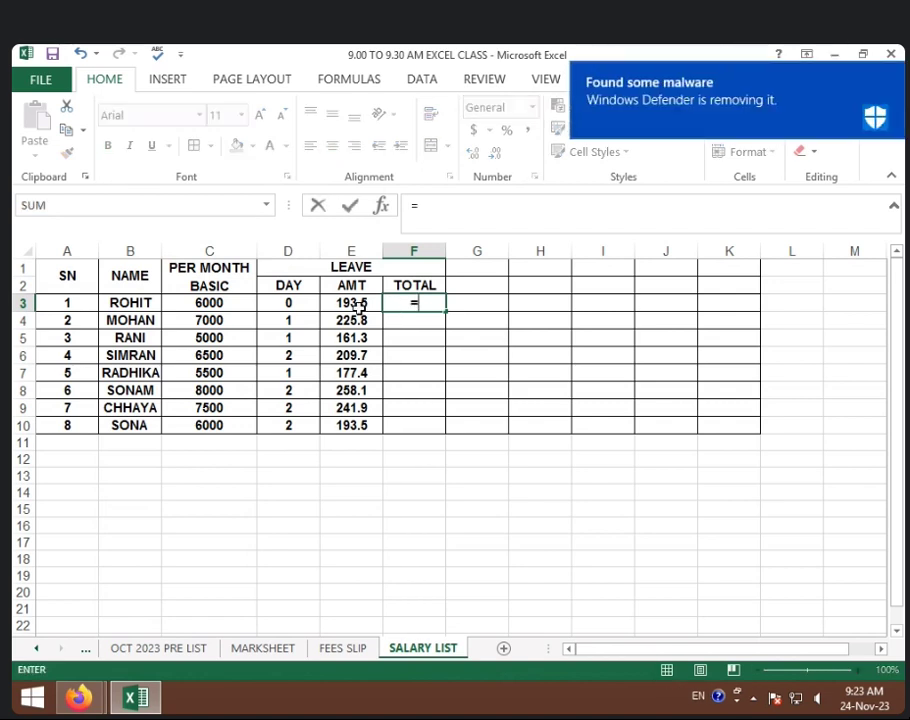
left_click(303, 303)
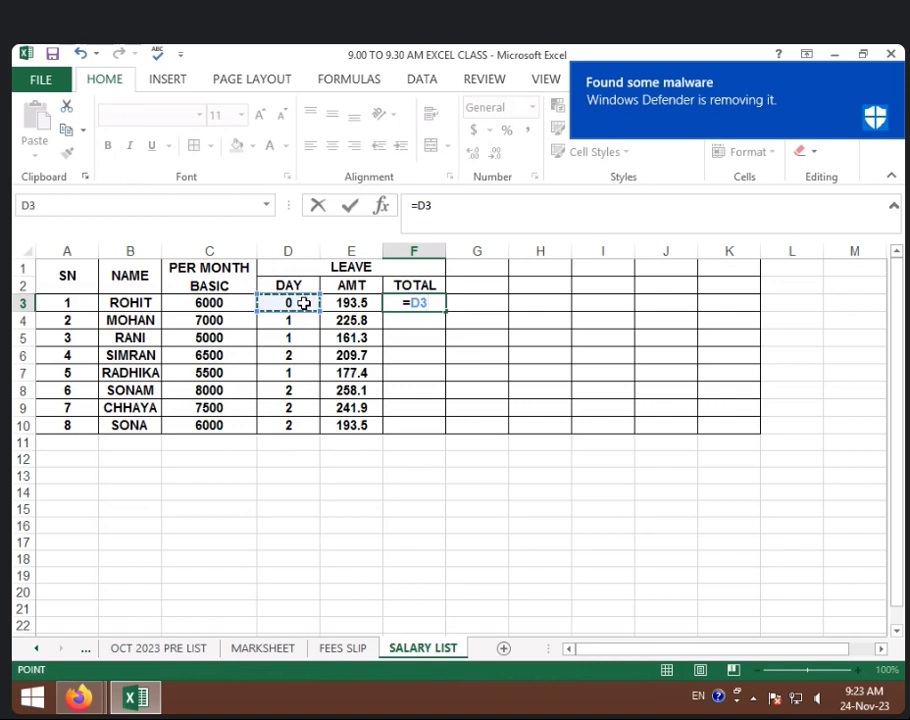
type("*")
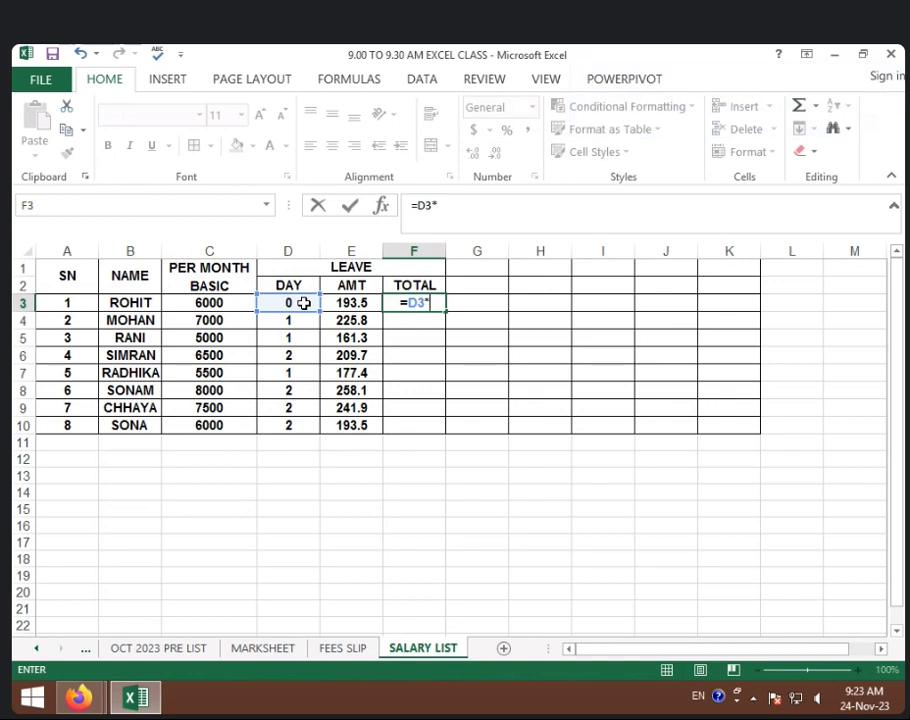
left_click(345, 305)
key("Return")
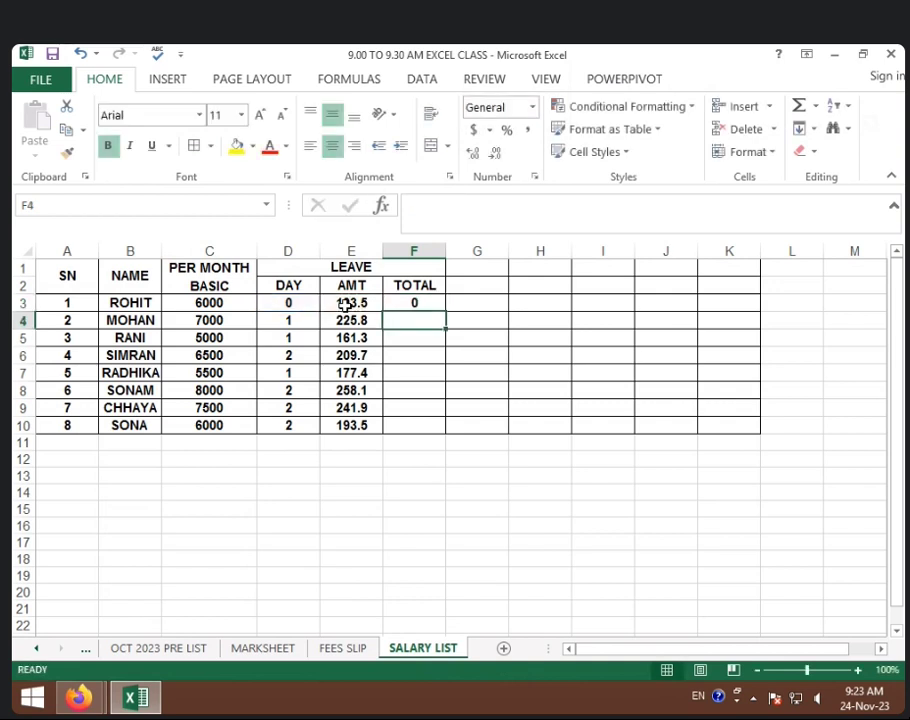
Fill the leave total formula from F3 down through F10
left_click(345, 305)
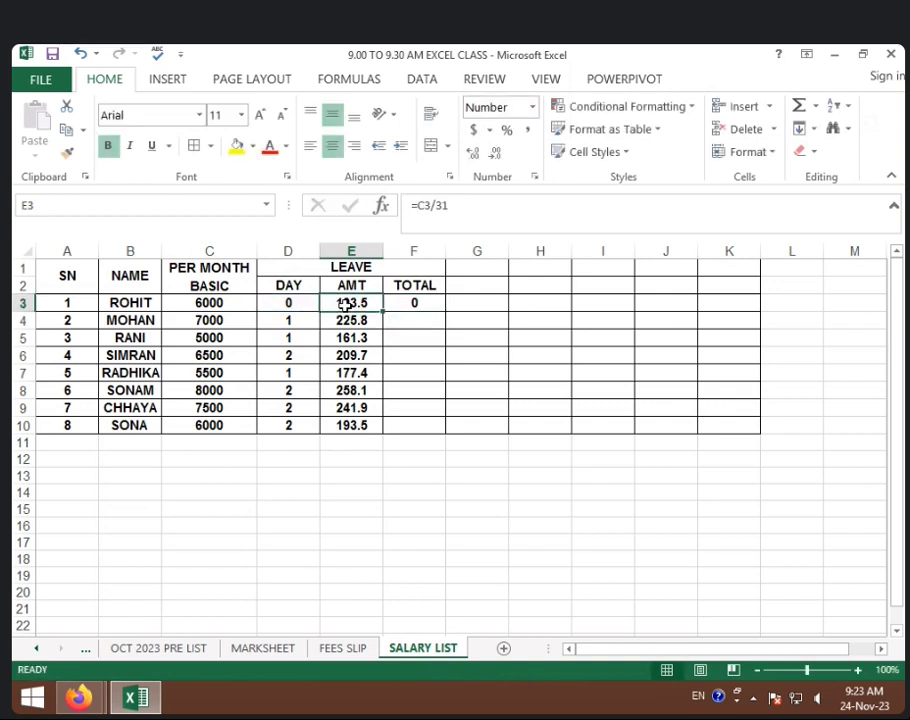
left_click(236, 304)
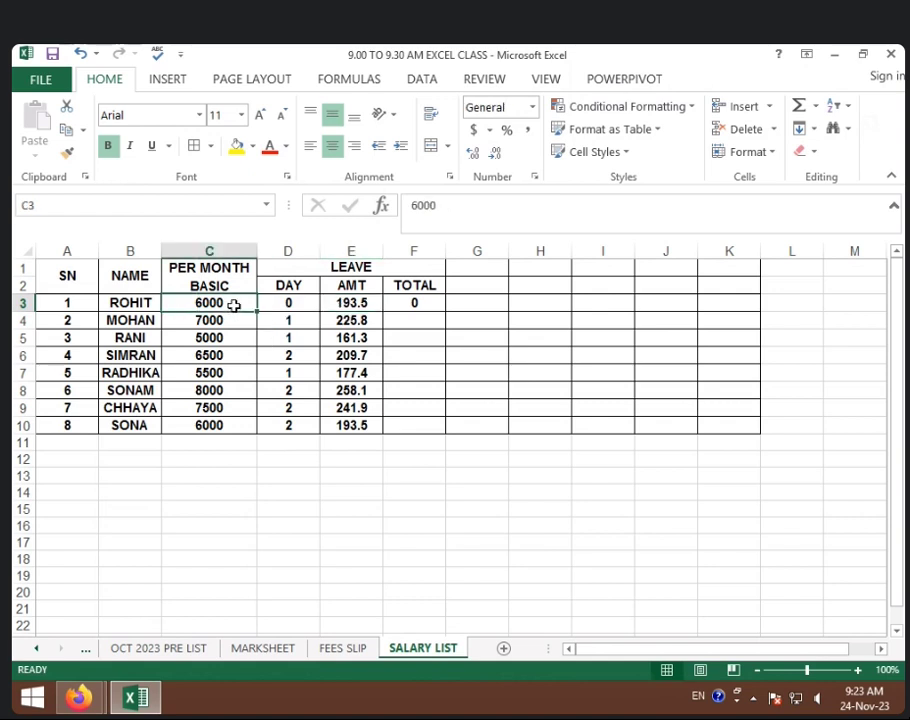
left_click(232, 425)
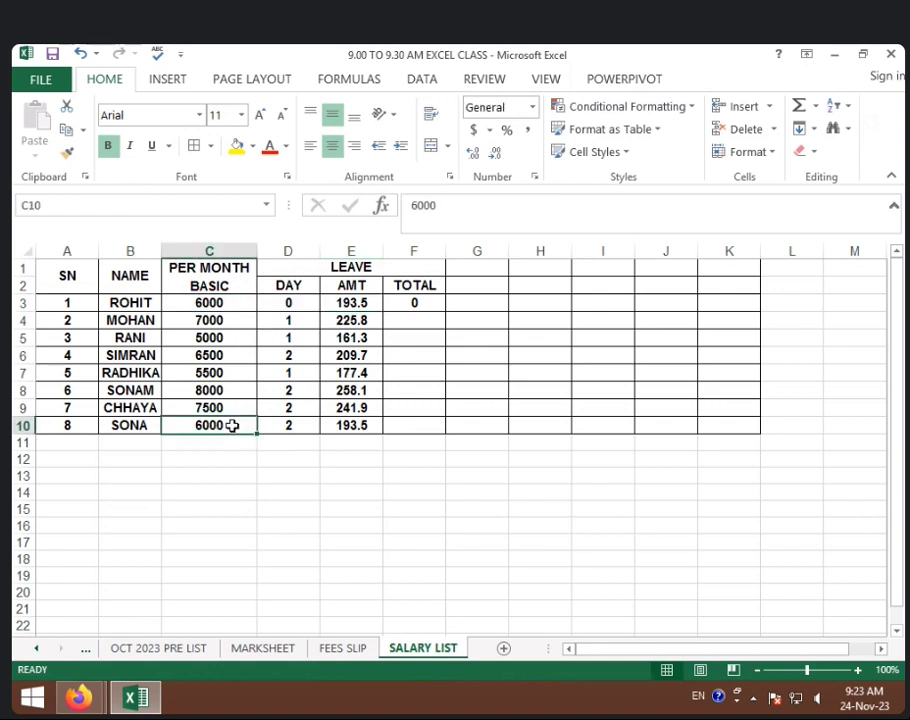
left_click(347, 304)
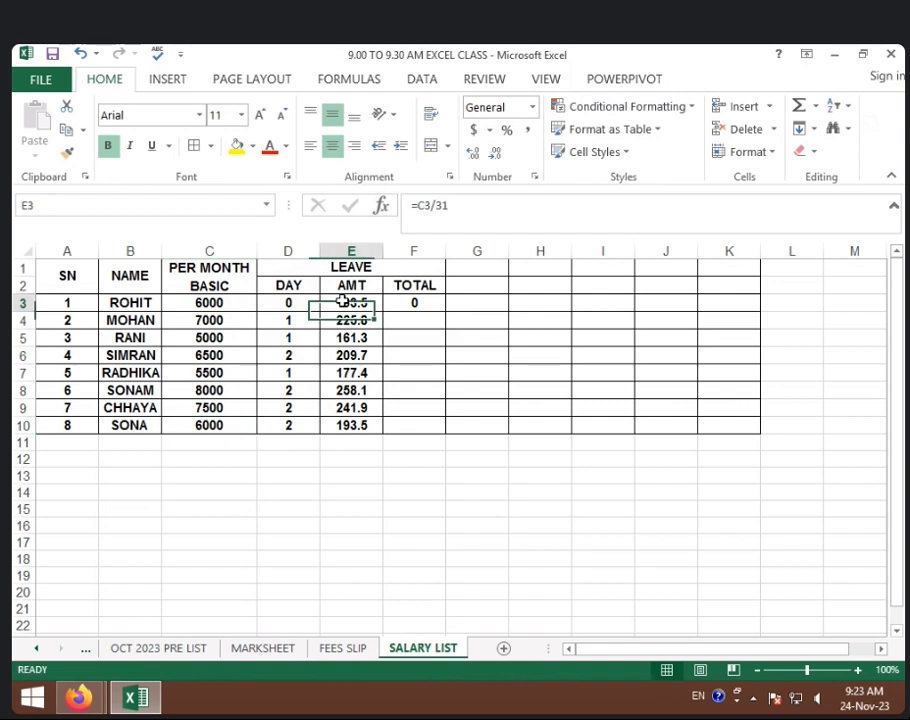
left_click(354, 428)
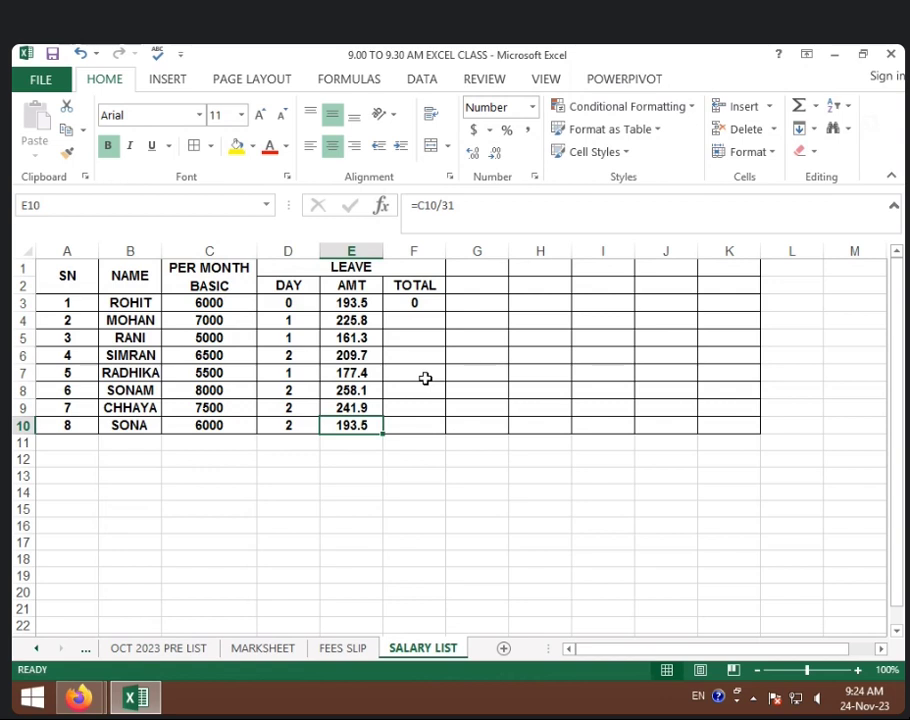
left_click(422, 302)
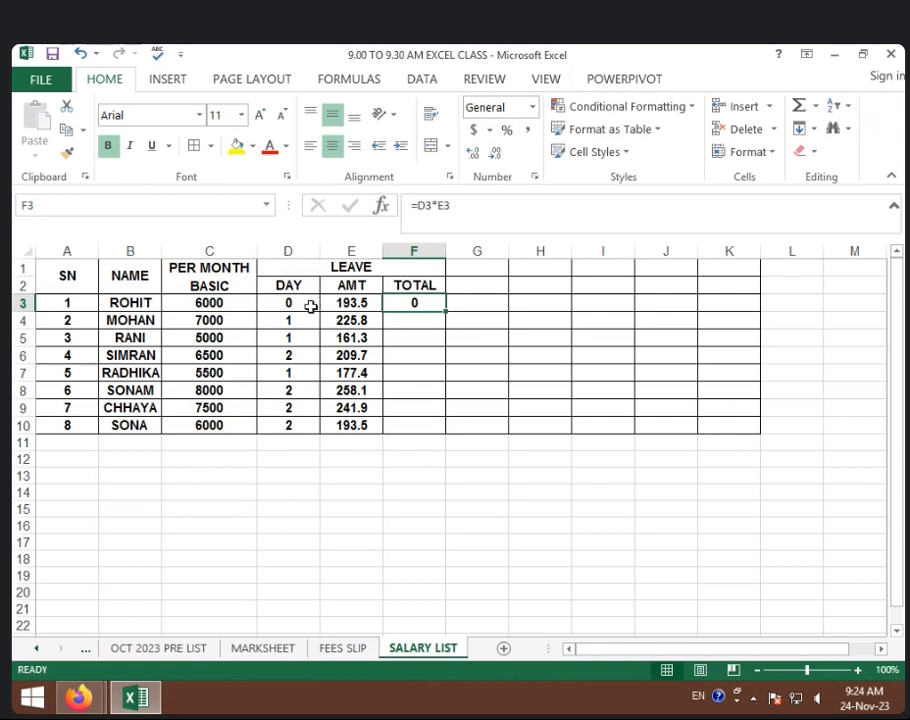
left_click_drag(445, 311, 443, 434)
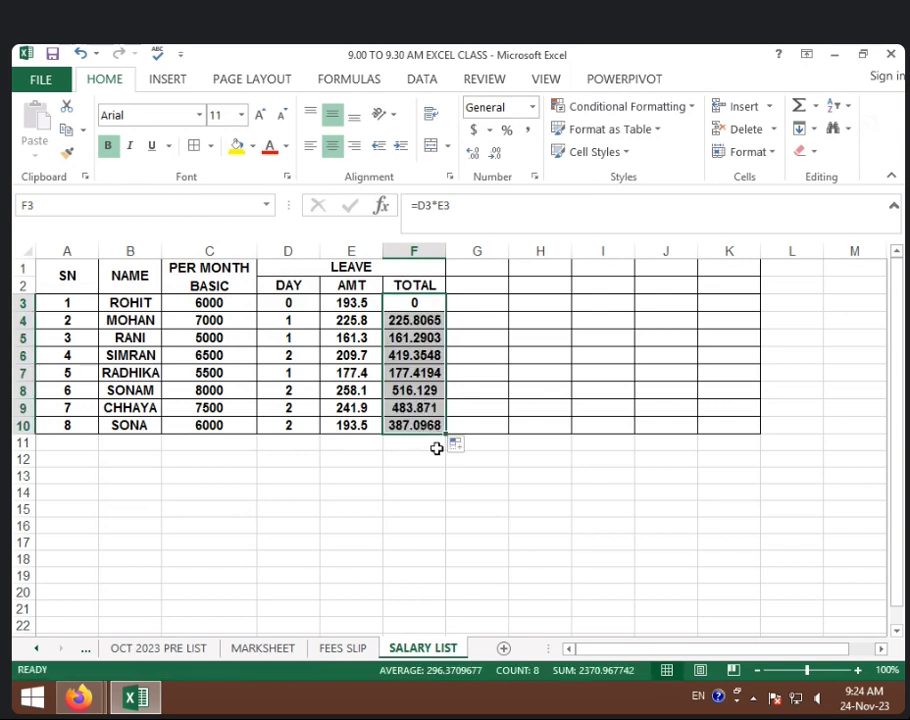
left_click(417, 431)
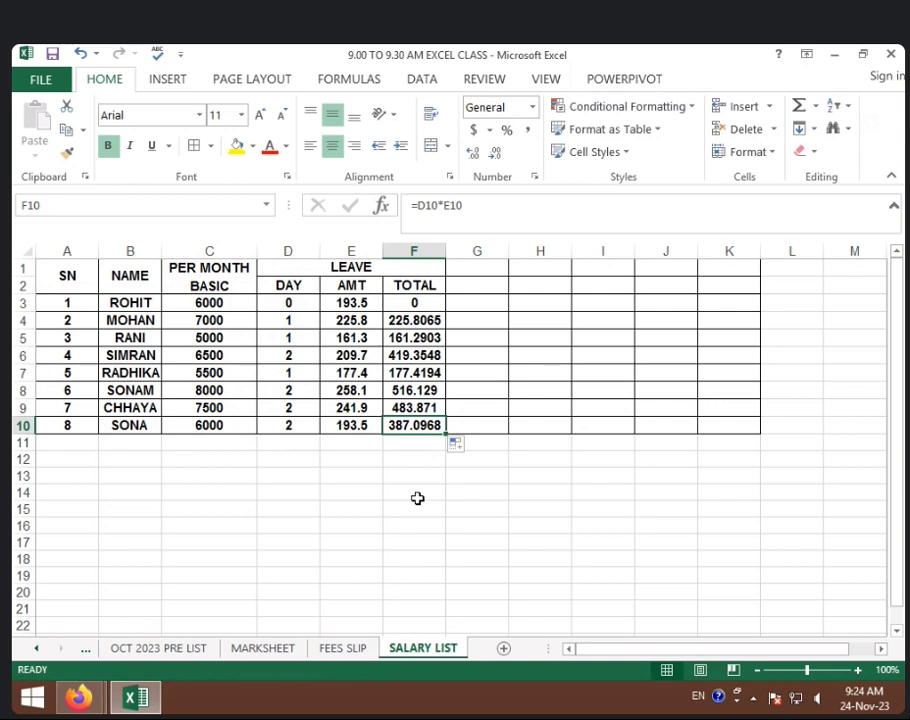
Format the leave totals in F3:F10 to show no decimal places
left_click_drag(413, 302, 416, 426)
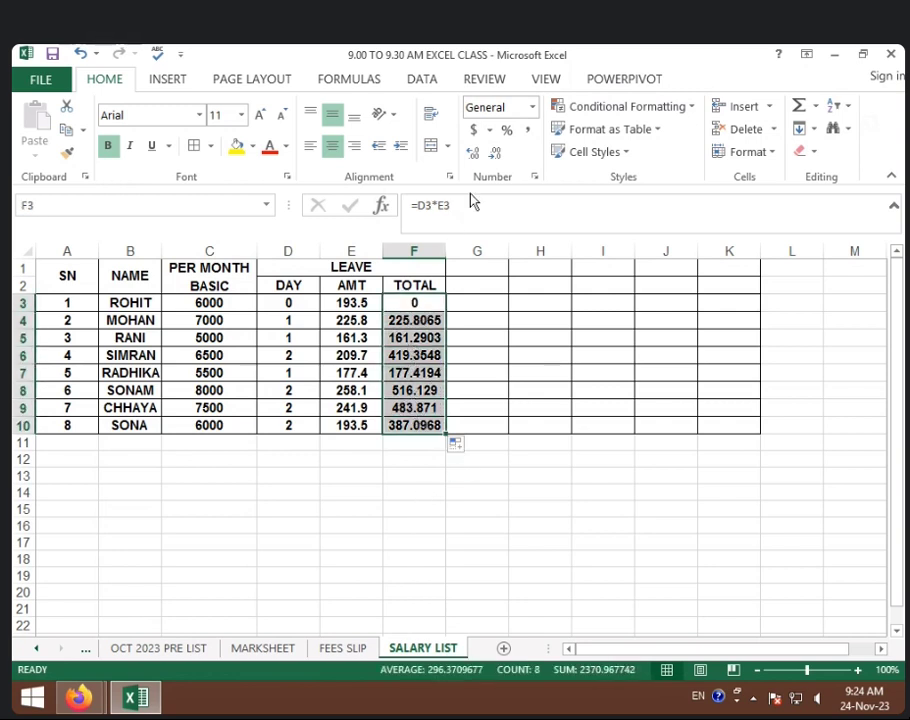
left_click(494, 154)
left_click(494, 154)
left_click(494, 154)
left_click(494, 154)
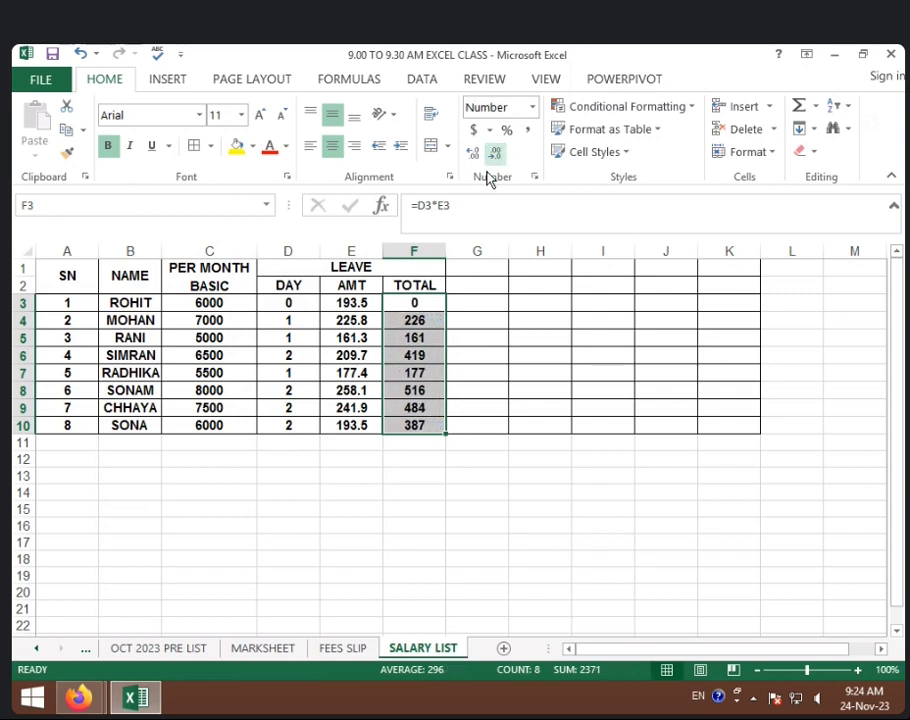
Merge and center G1:I1 and enter the heading ABS. in it
left_click_drag(351, 285, 360, 427)
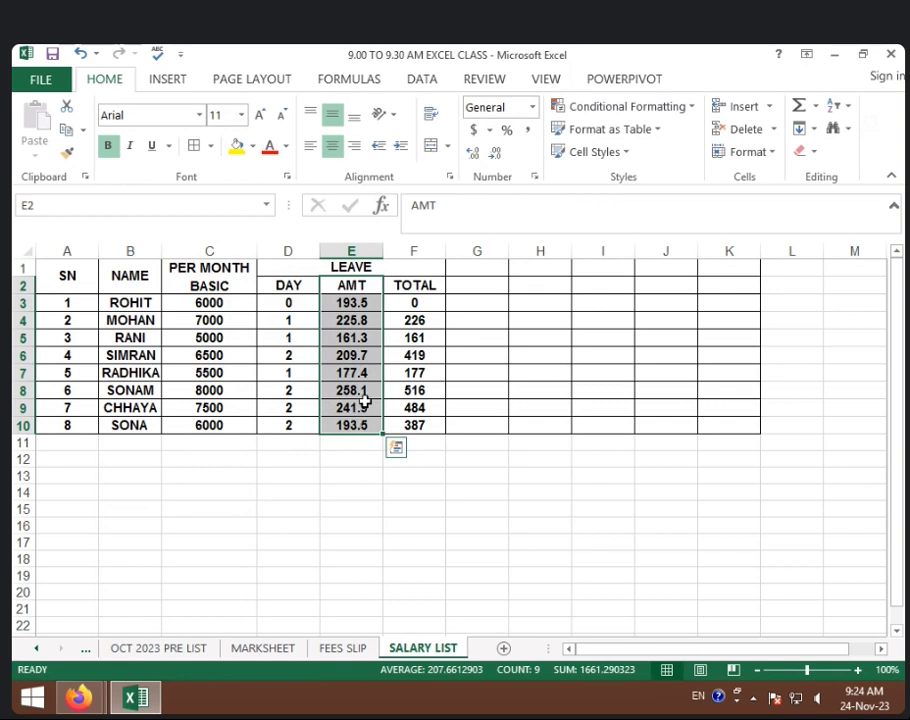
left_click(486, 267)
left_click_drag(487, 267, 583, 266)
left_click(430, 146)
left_click(520, 318)
left_click(529, 273)
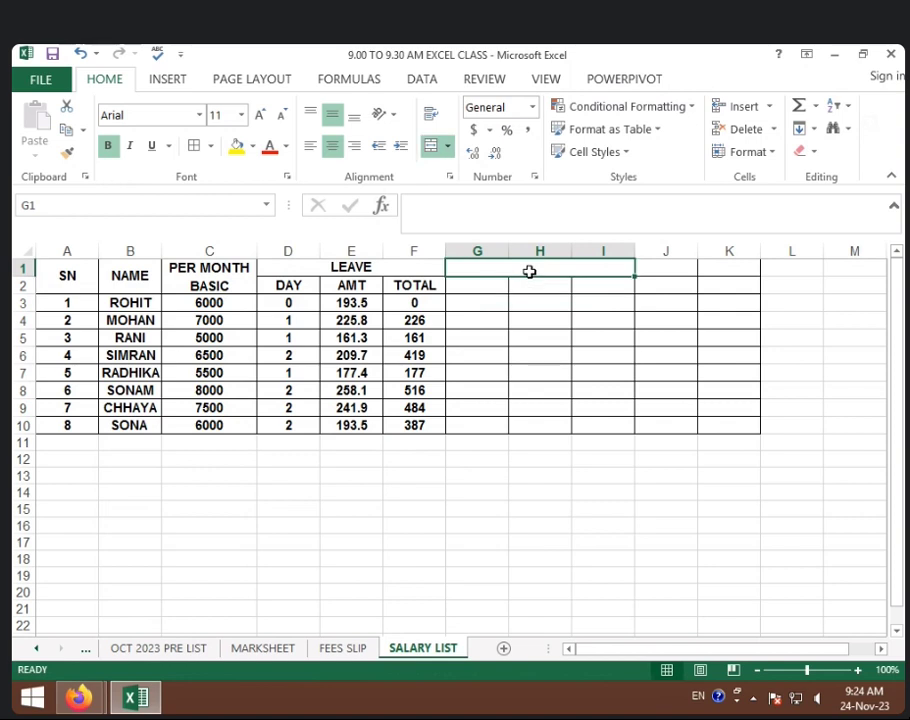
type("ABS")
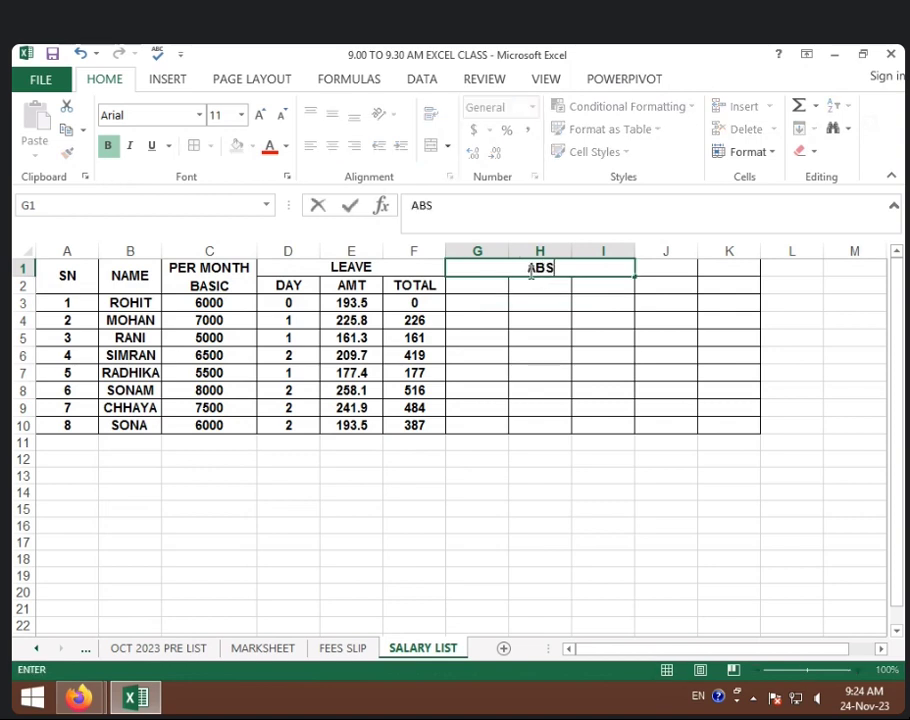
type(".")
left_click(478, 291)
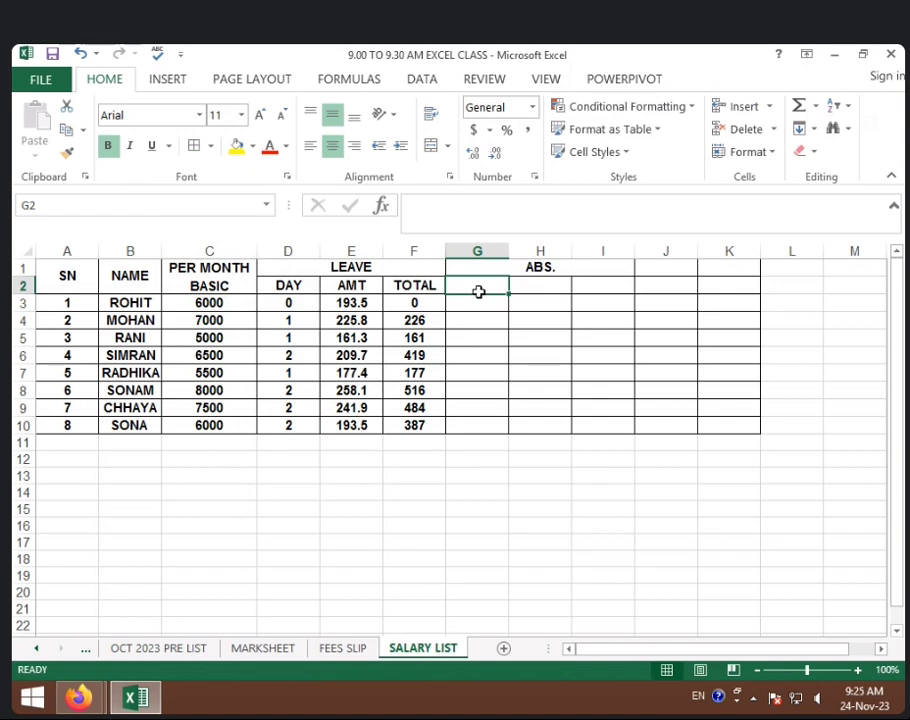
Copy the DAY, AMT and TOTAL subheadings from D2:F2 into G2:I2 under the ABS. heading
left_click(579, 270)
left_click(499, 285)
left_click_drag(290, 290, 425, 289)
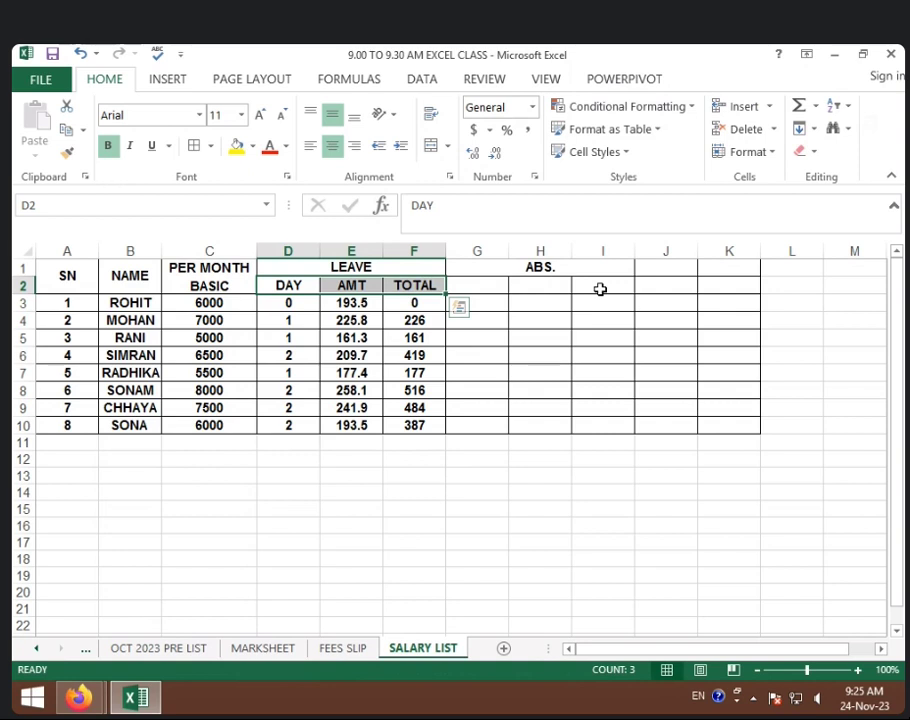
key("ctrl+c")
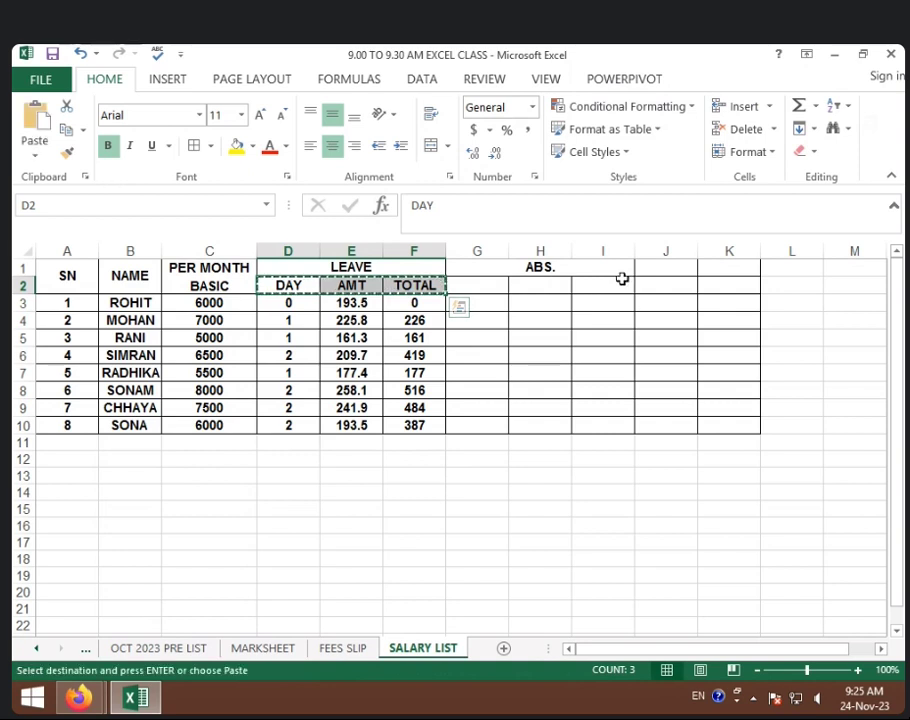
left_click(484, 284)
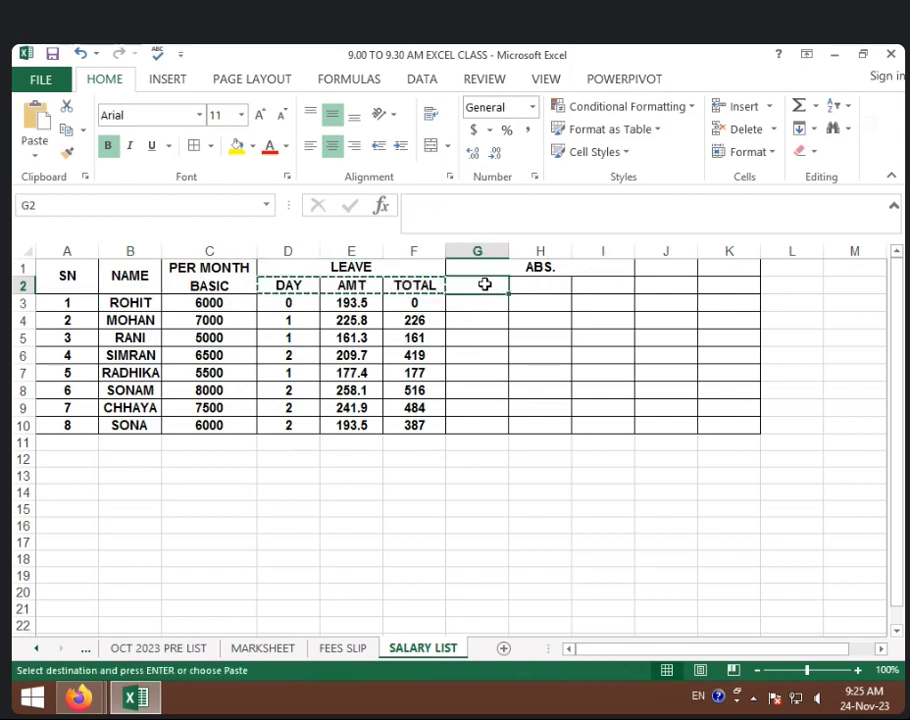
key("ctrl+v")
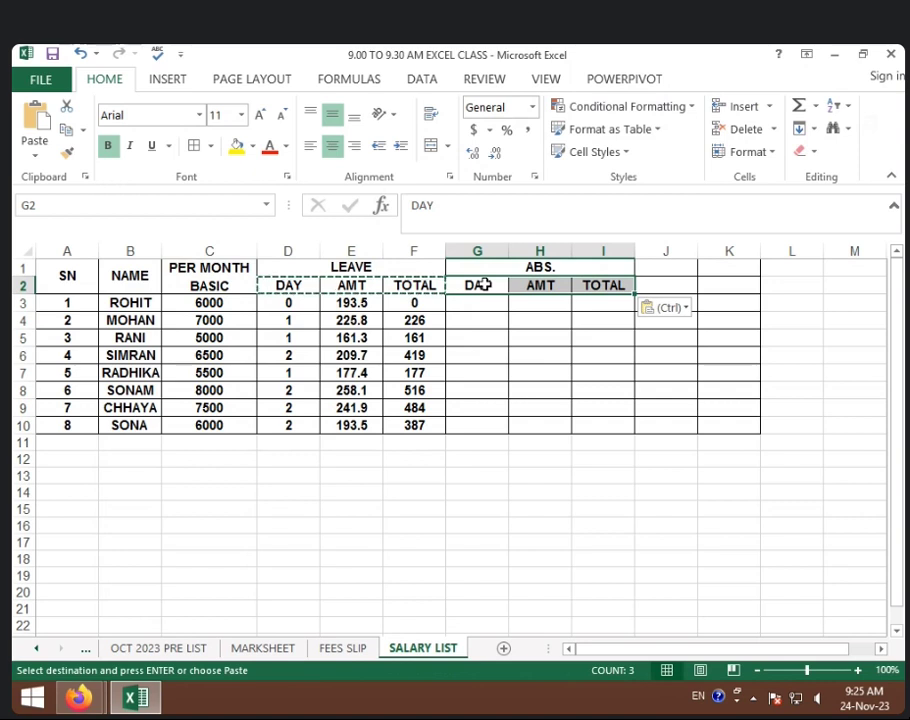
left_click(551, 351)
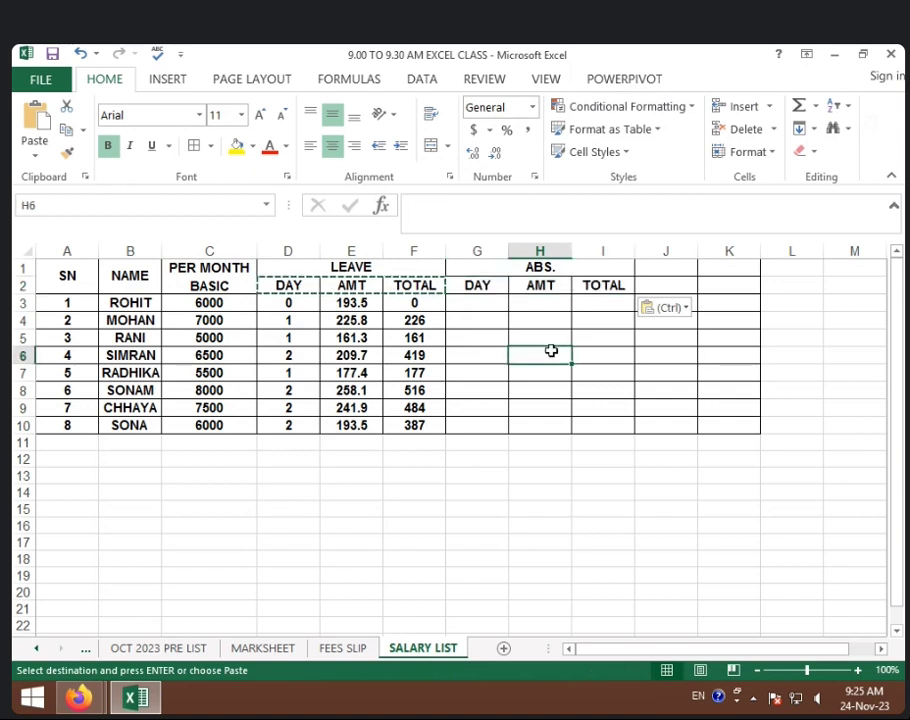
Enter the absent days 1, 2, 0, 0, 1, 2, 2 and 1 in G3:G10 of the ABS. DAY column
left_click(484, 302)
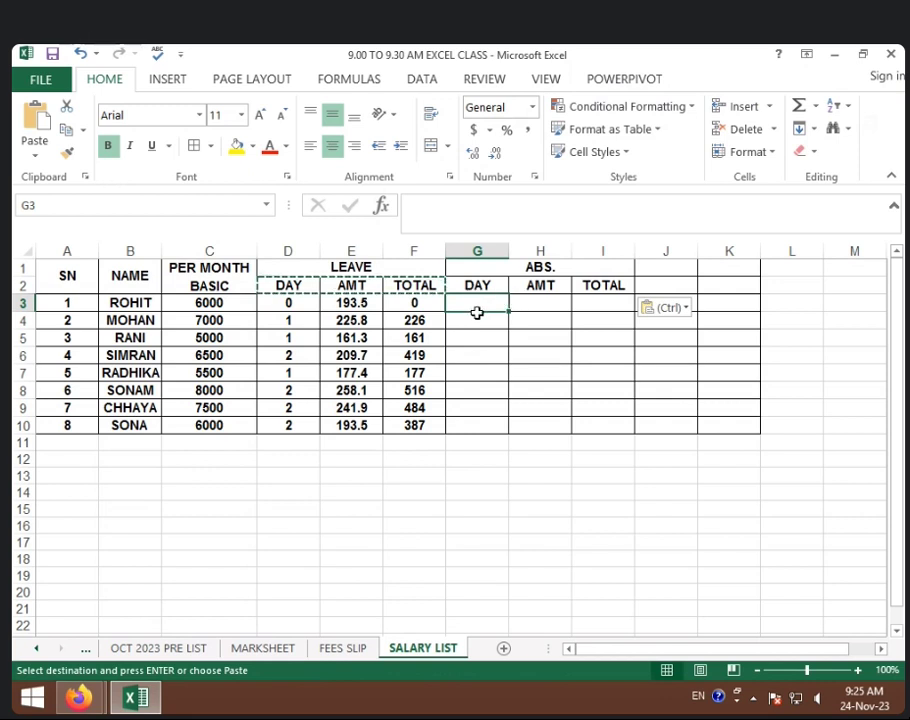
type("1")
key("Return")
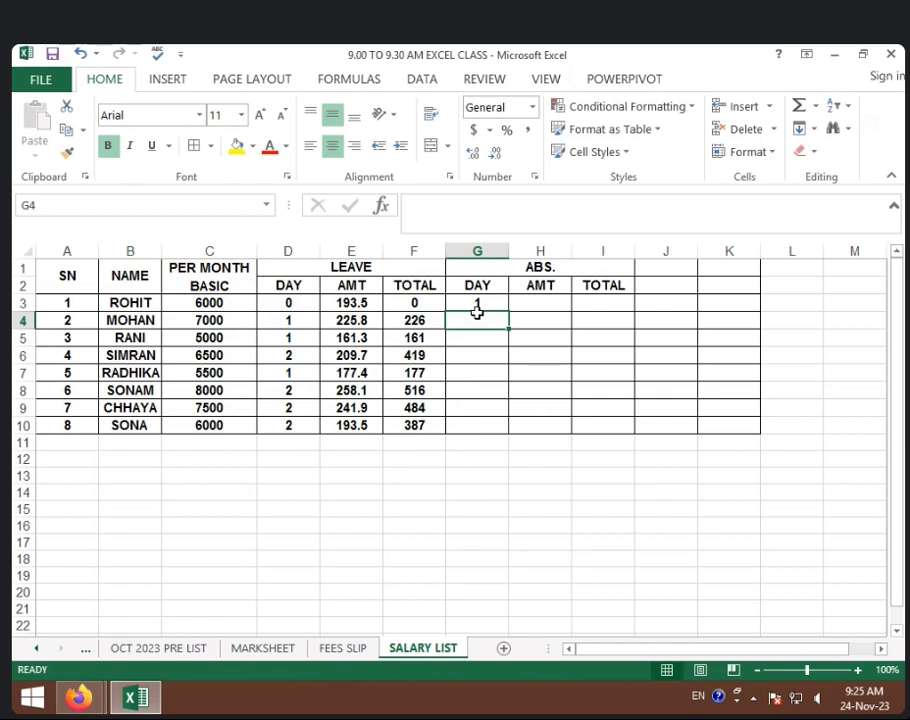
type("2")
key("Return")
type("0")
key("Return")
type("0")
key("Return")
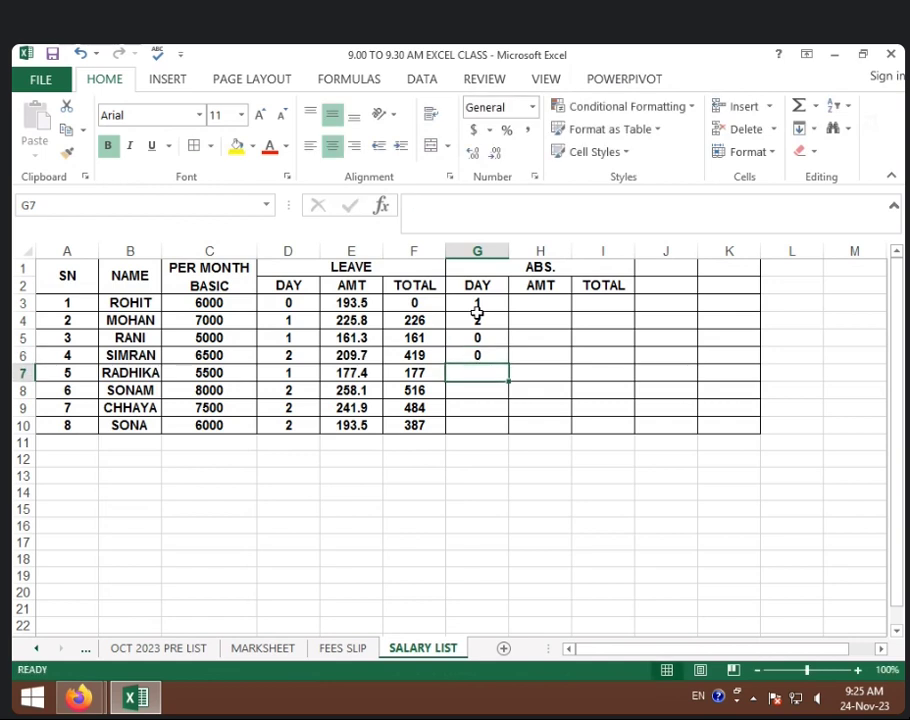
type("1")
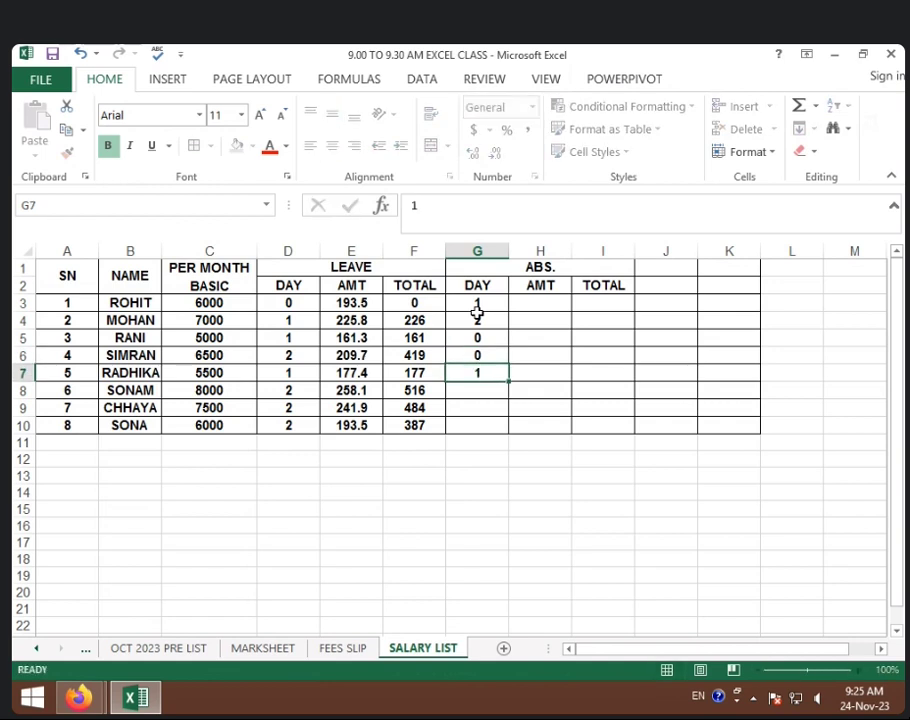
key("Return")
type("2")
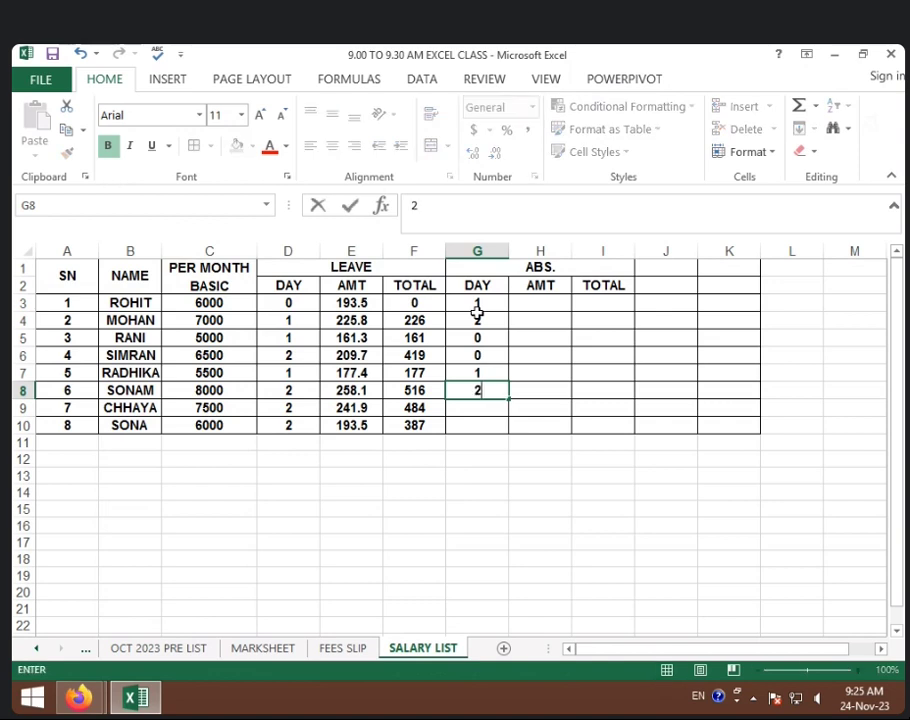
key("Return")
type("2")
key("Return")
type("1")
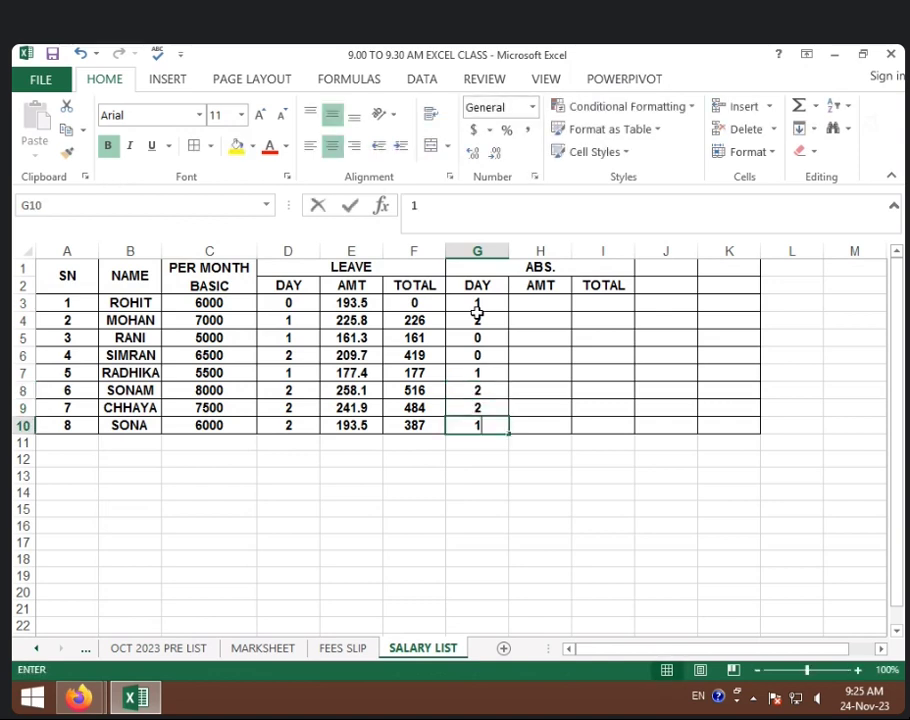
left_click(573, 313)
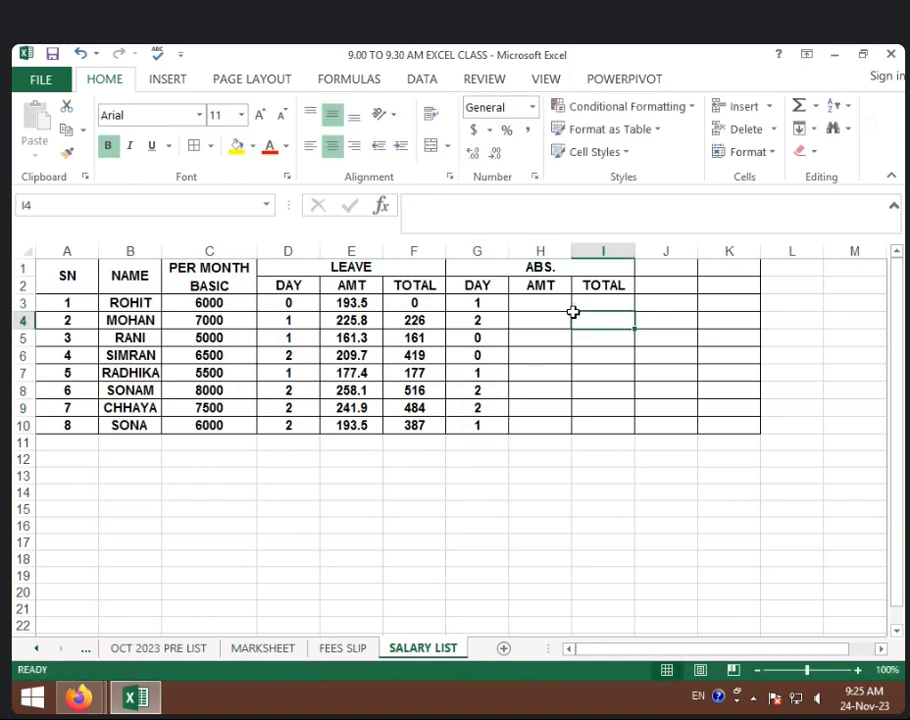
Enter the formula =C3/31*2 in H3 of the ABS. AMT column and fill it down to H10
left_click(550, 304)
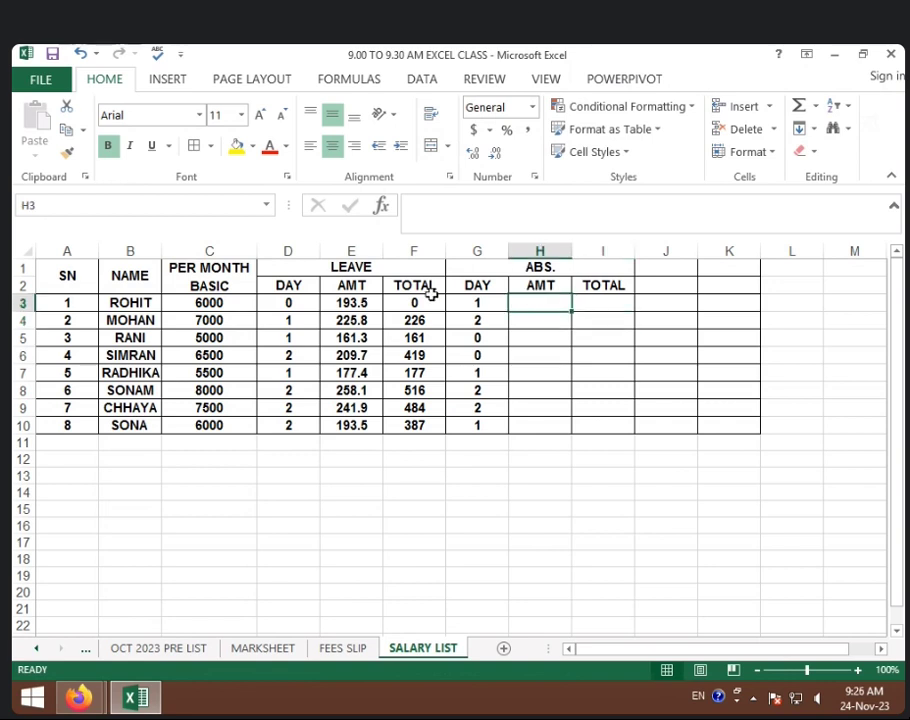
left_click(355, 300)
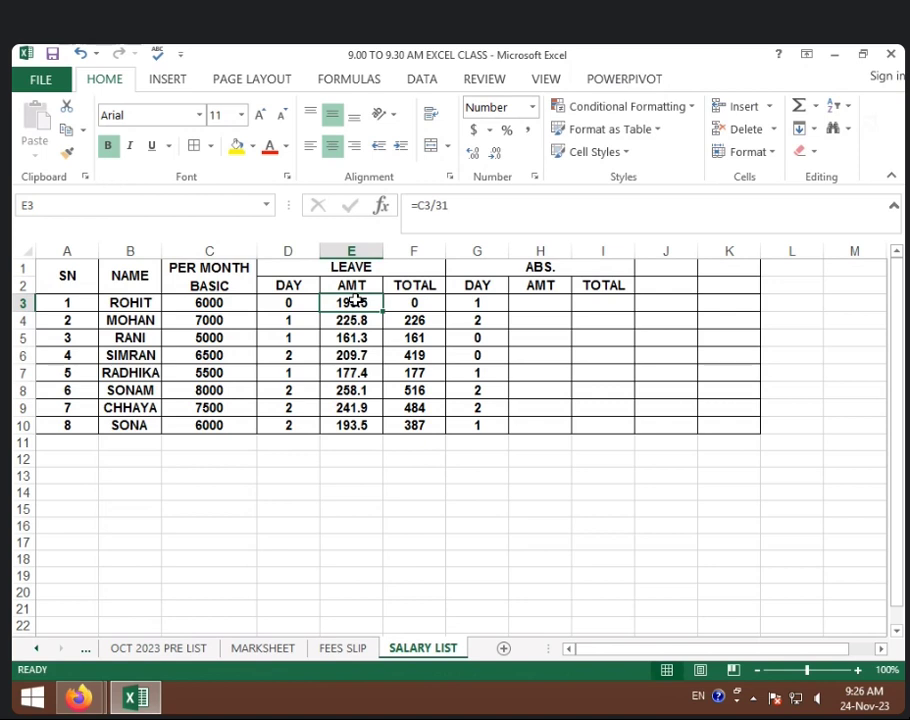
left_click(557, 298)
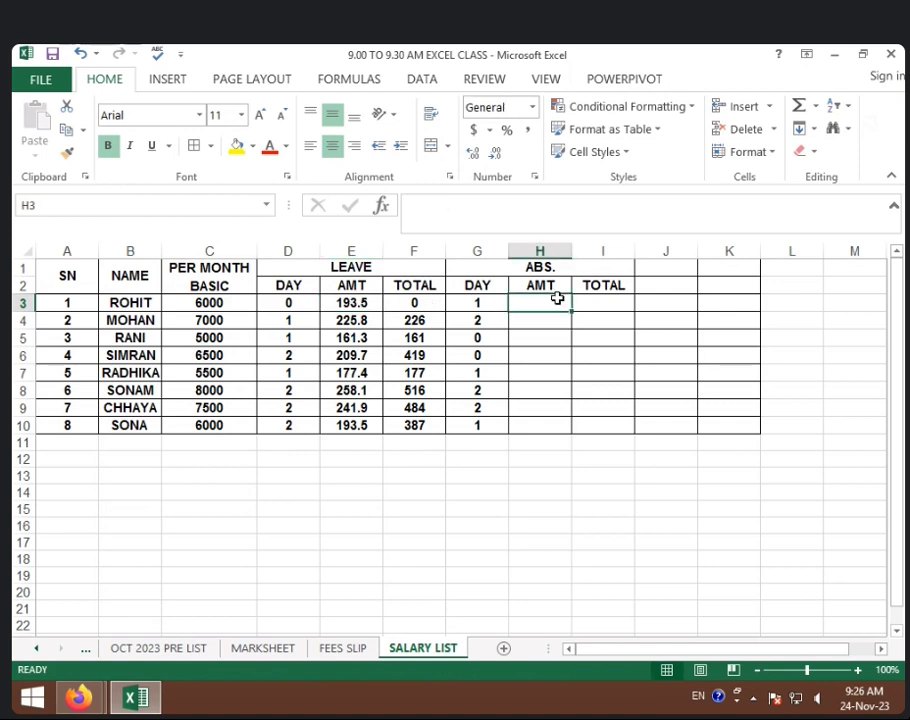
type("=")
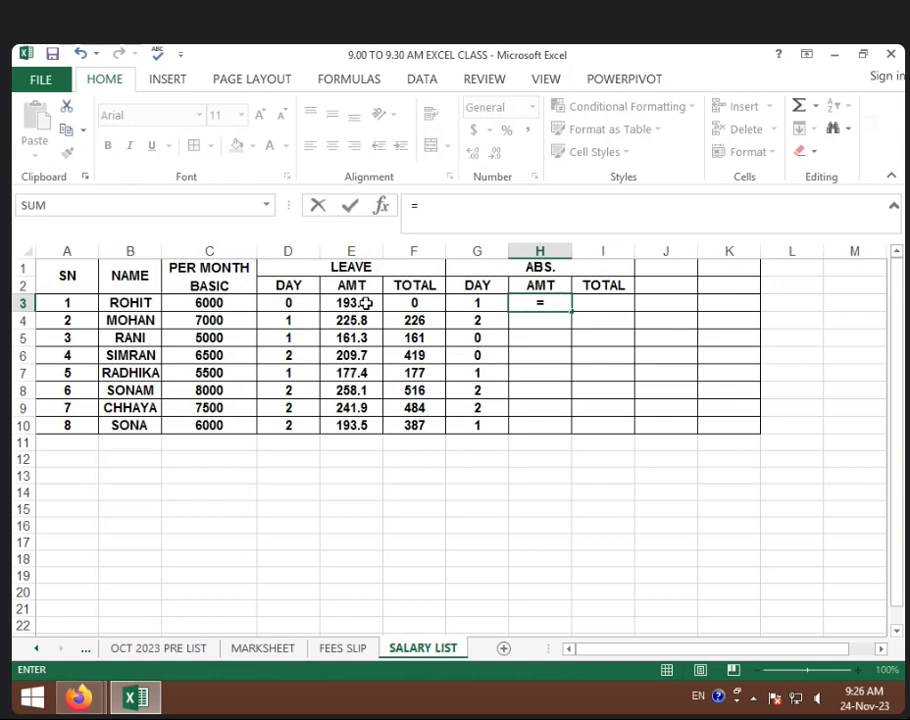
left_click(213, 302)
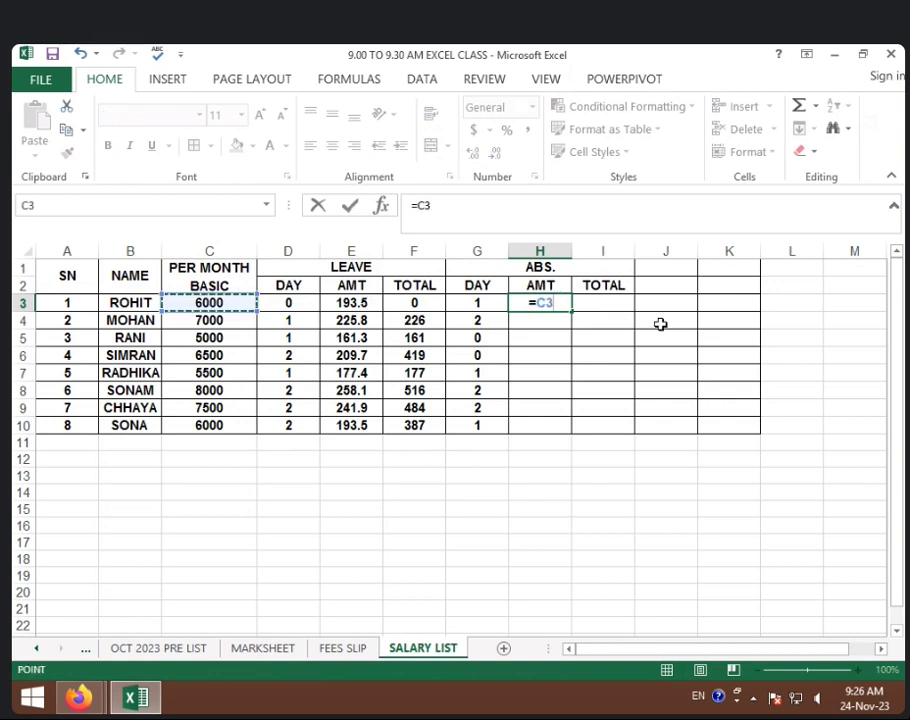
type("/31")
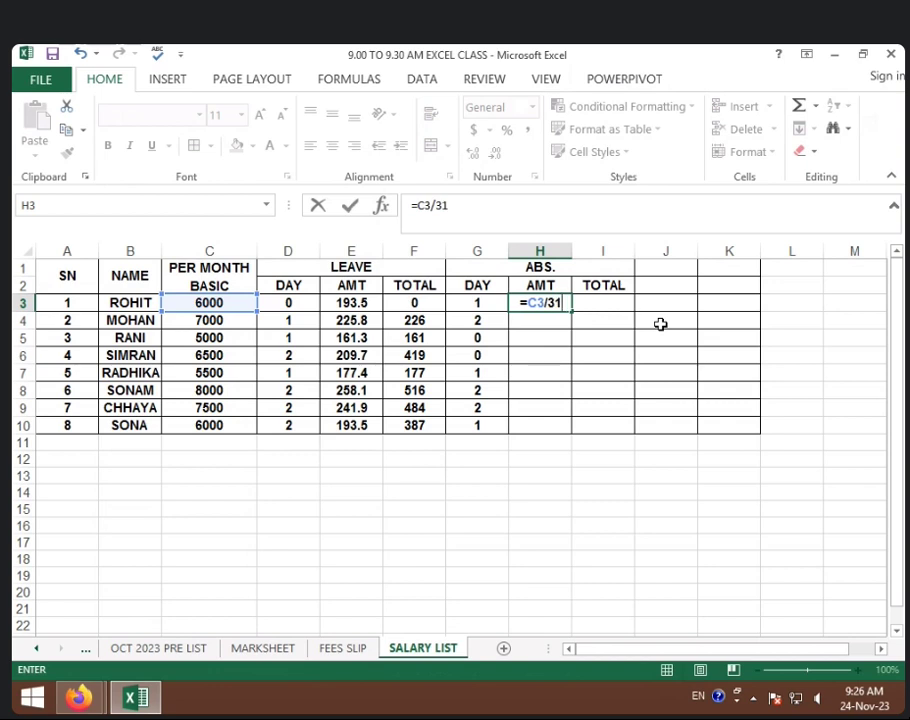
type("*")
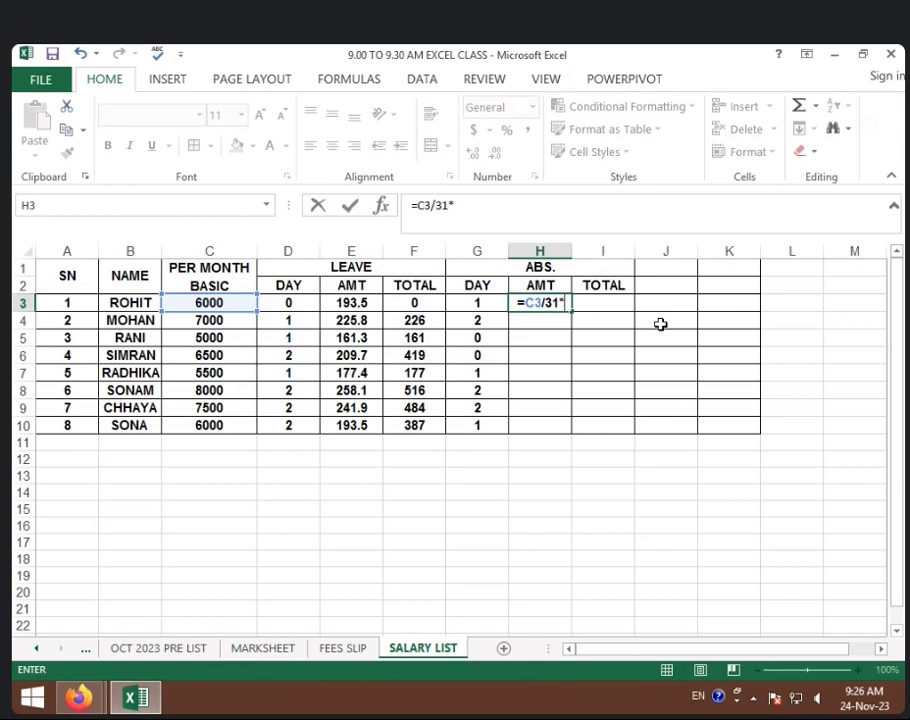
key("BackSpace")
type("*2")
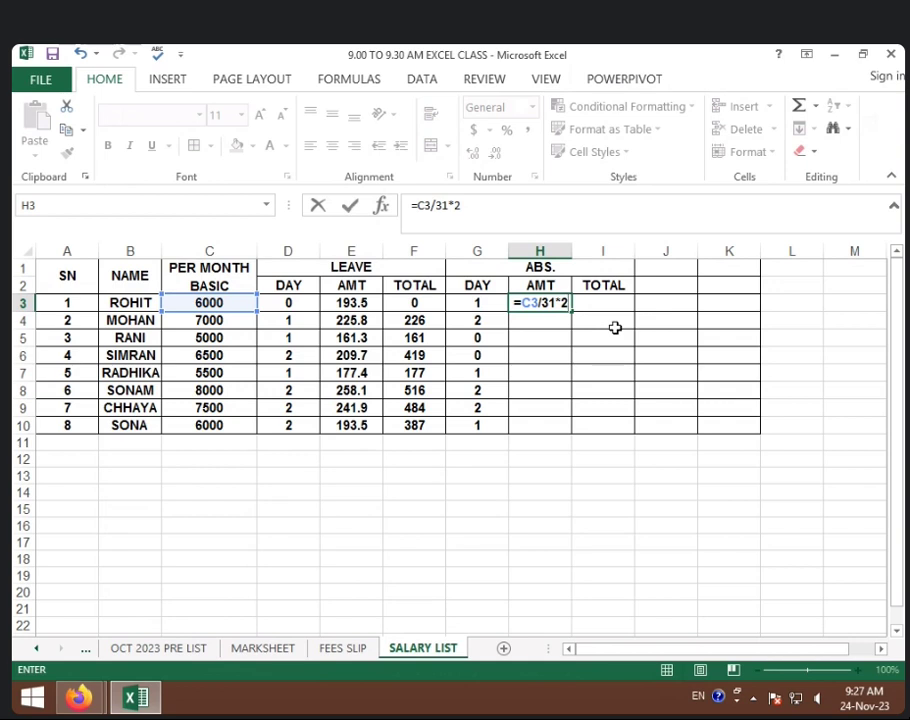
key("Return")
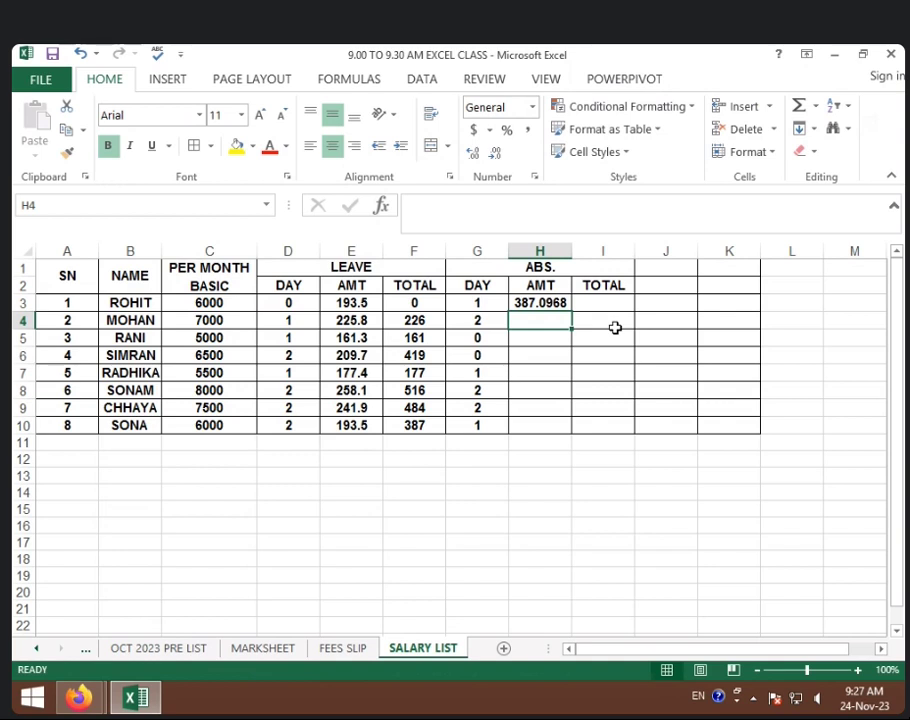
left_click(556, 305)
left_click_drag(572, 313, 561, 429)
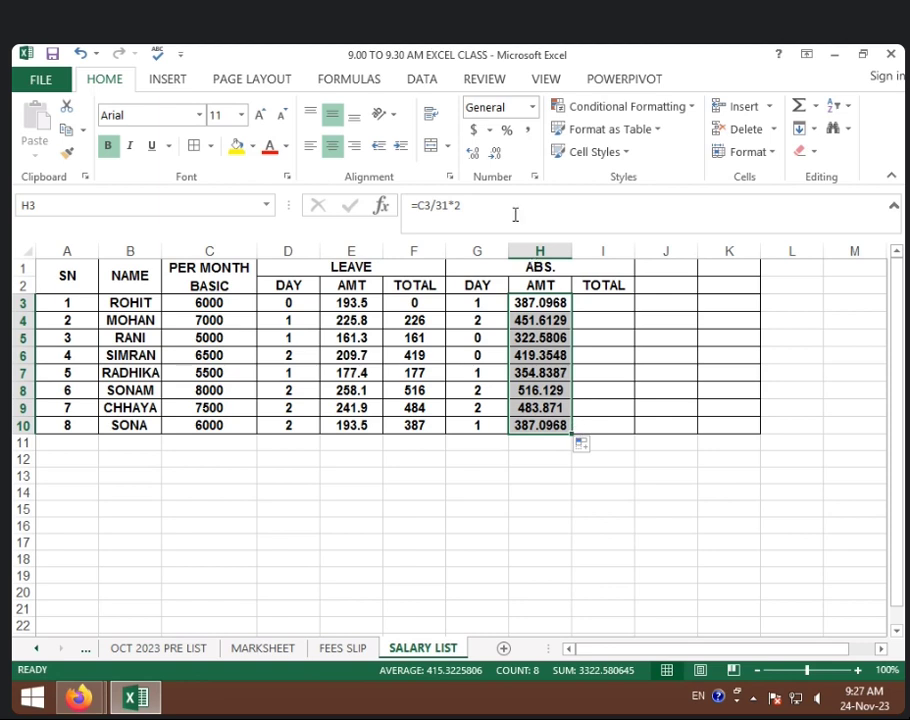
Format the absence amounts in H3:H10 to show no decimal places and narrow column H slightly
left_click(476, 155)
left_click(478, 157)
left_click(500, 158)
left_click(500, 158)
left_click(500, 158)
left_click(501, 159)
left_click(501, 159)
left_click(500, 158)
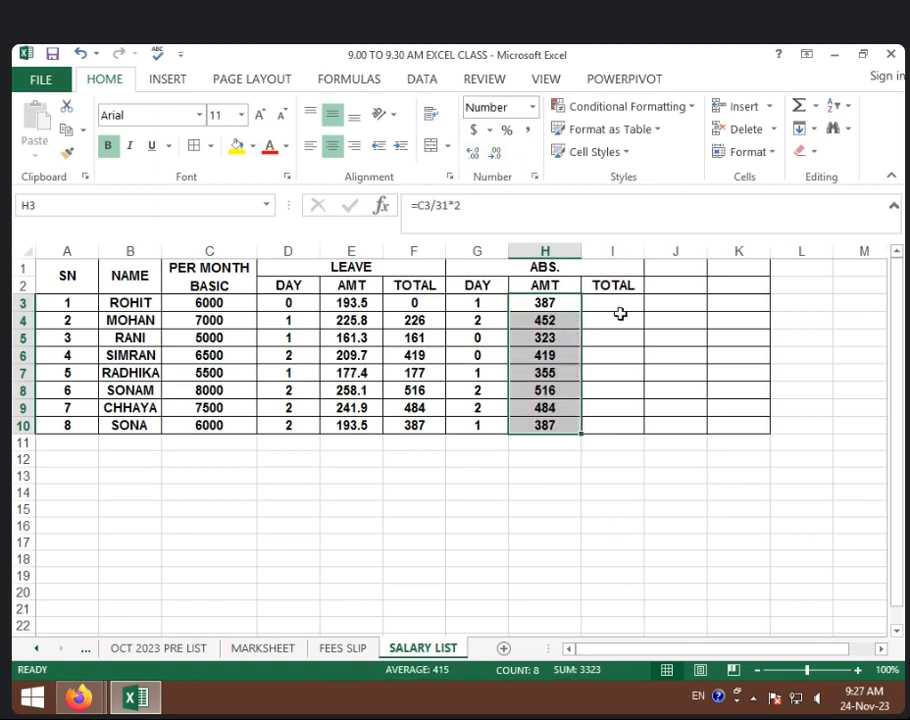
left_click(619, 315)
left_click_drag(581, 251, 569, 251)
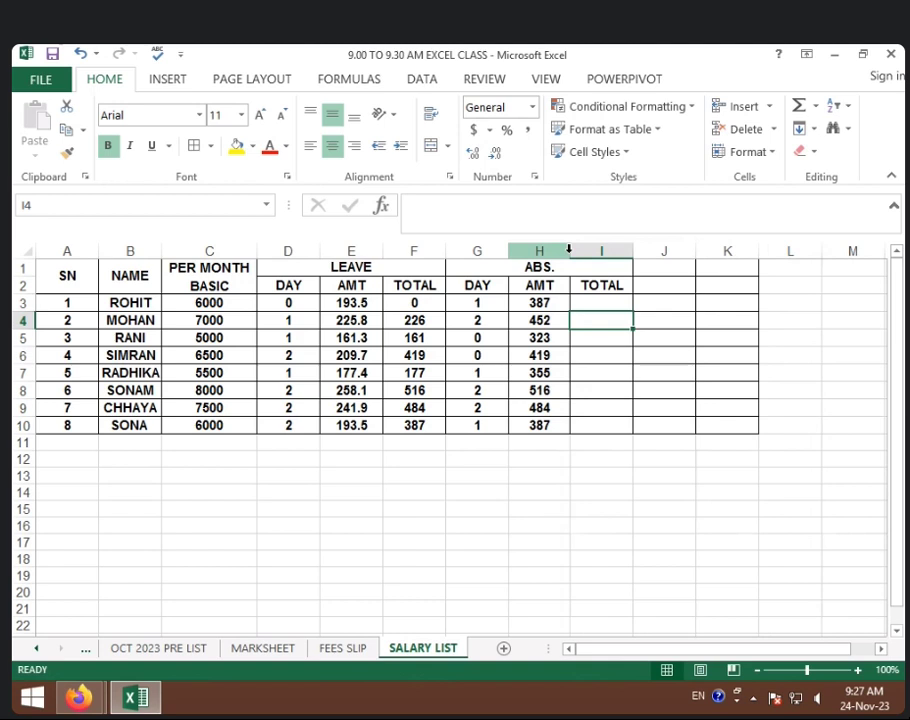
Calculate the ABS. TOTAL in I3 with the formula =G3*H3 and fill it down to I10
left_click(490, 303)
left_click(553, 303)
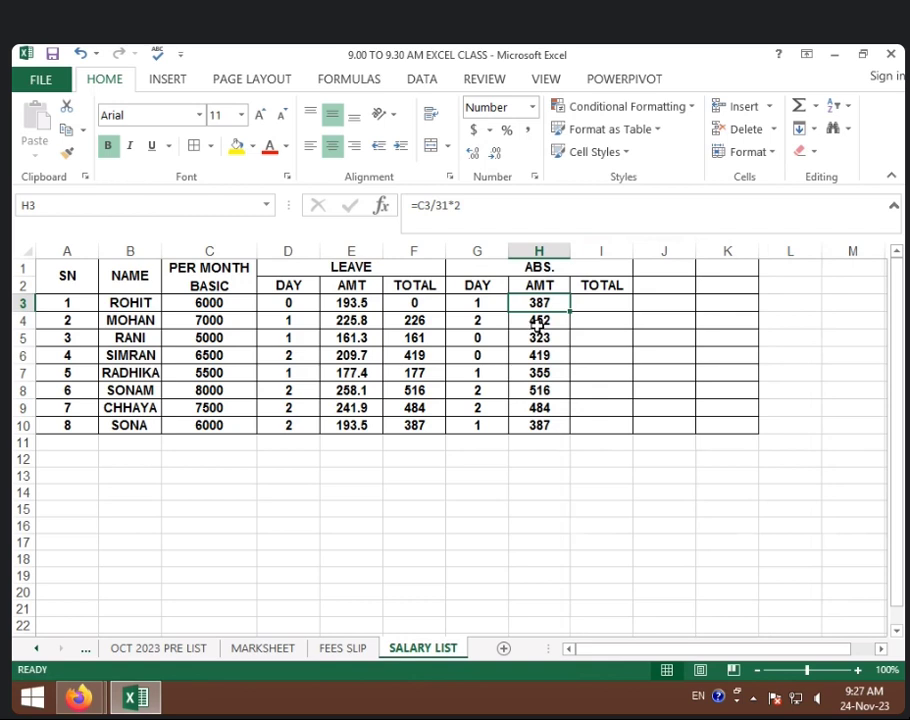
left_click(539, 322)
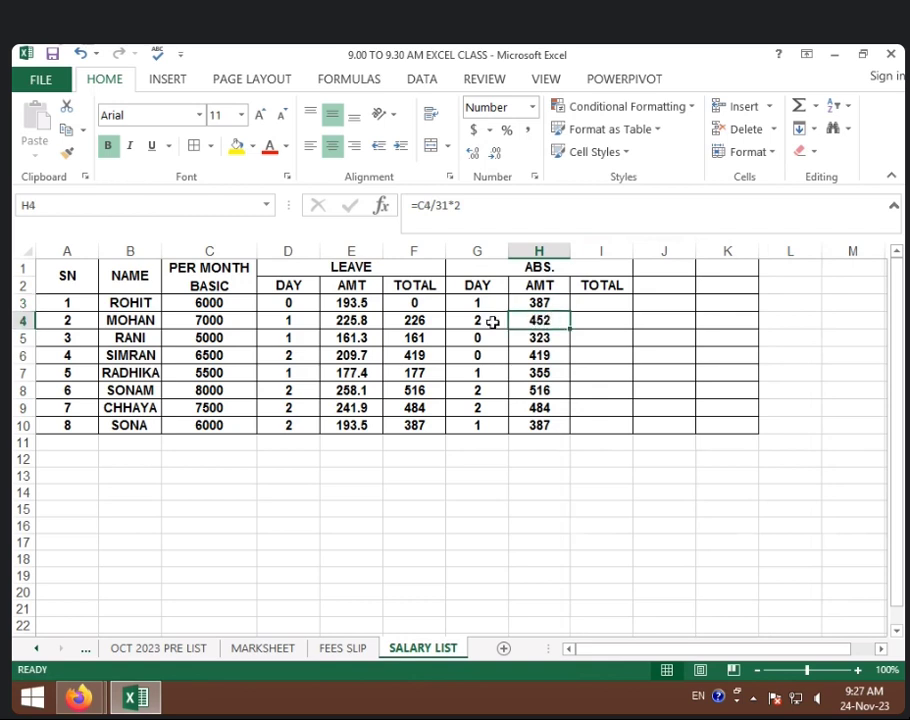
left_click(602, 310)
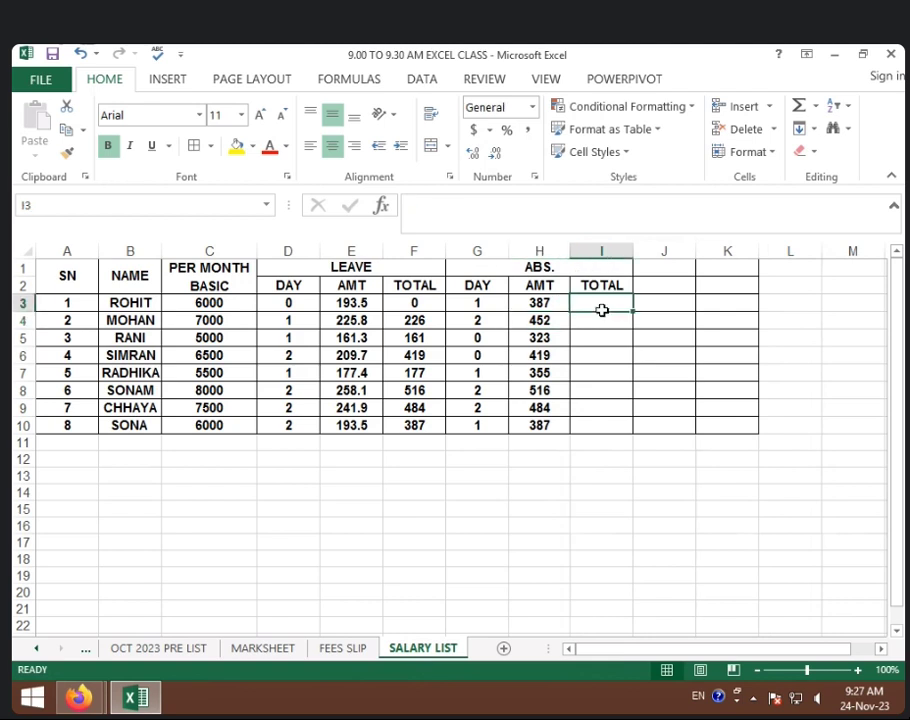
type("=")
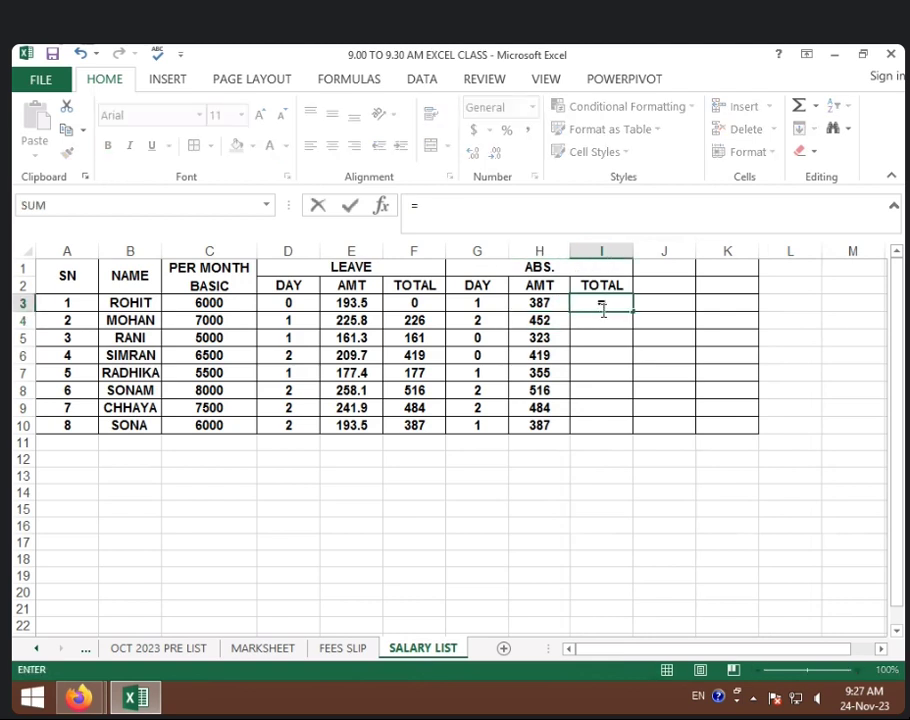
left_click(477, 304)
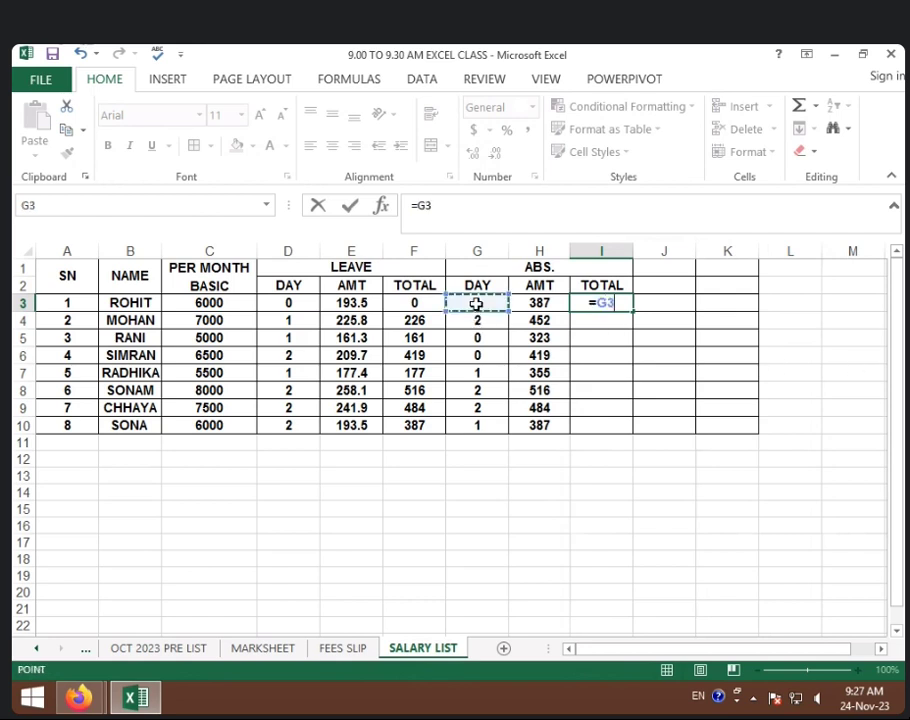
type("*")
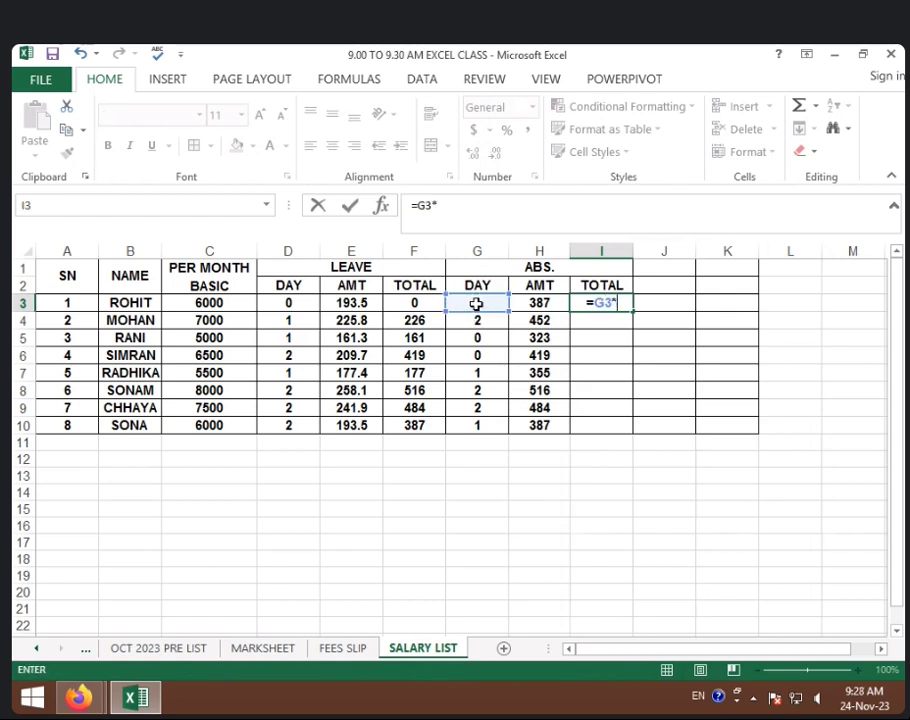
left_click(535, 304)
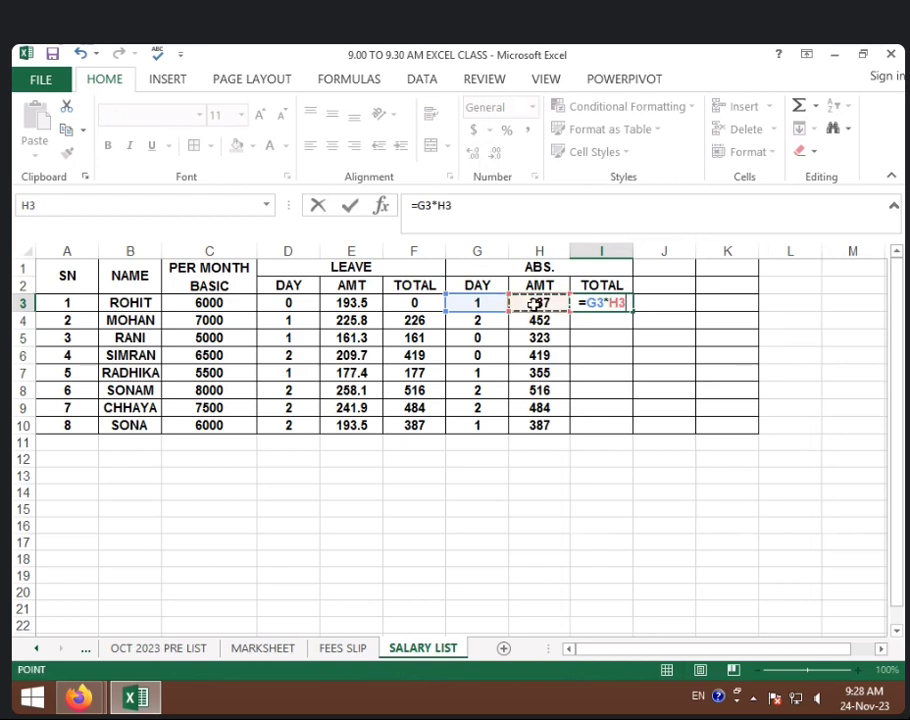
key("Return")
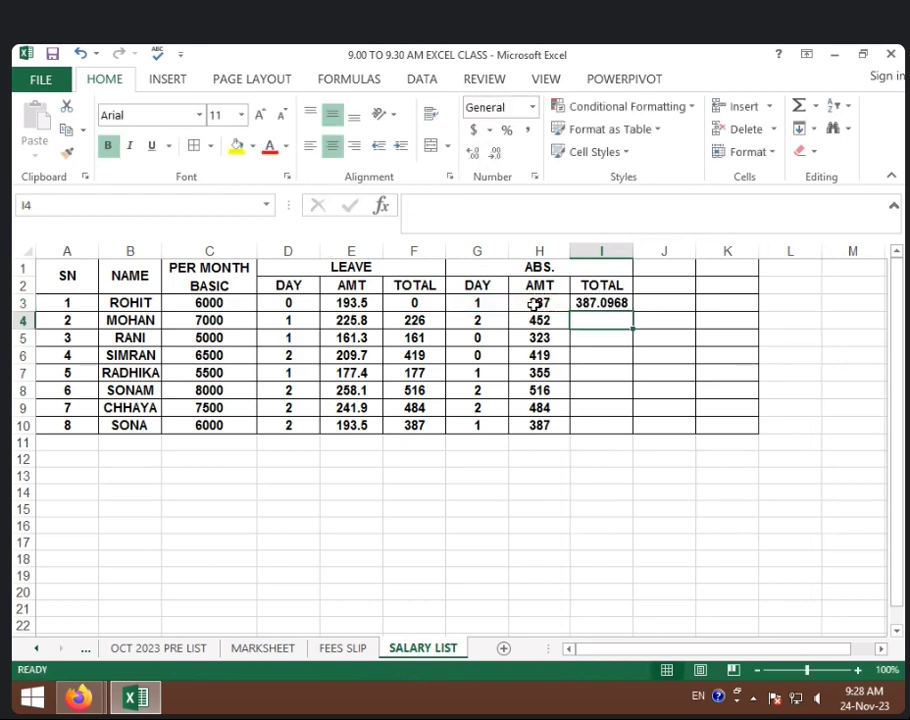
left_click(585, 306)
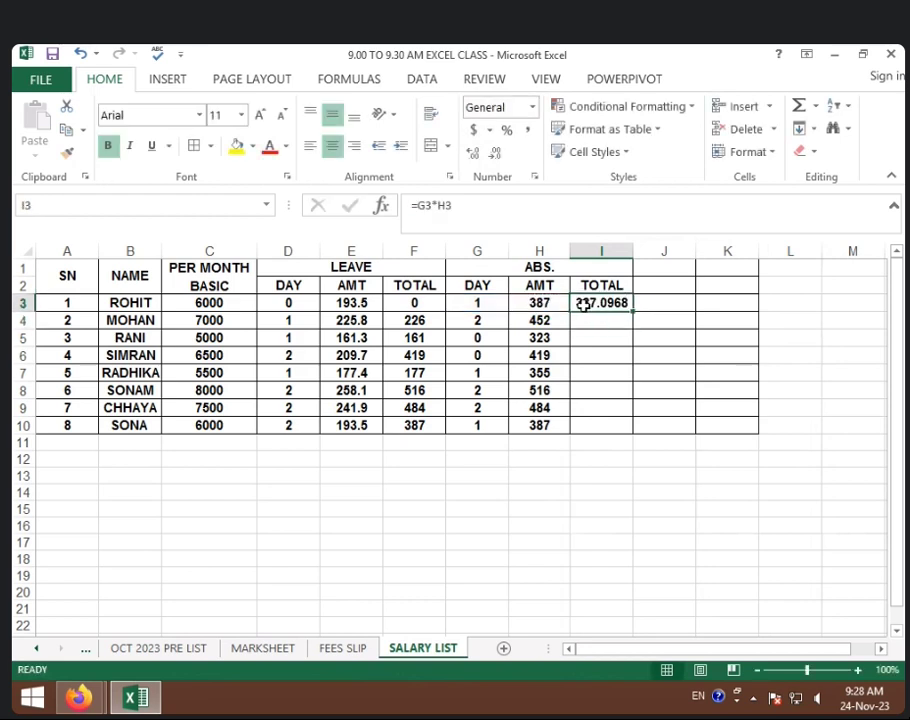
left_click_drag(632, 318, 623, 428)
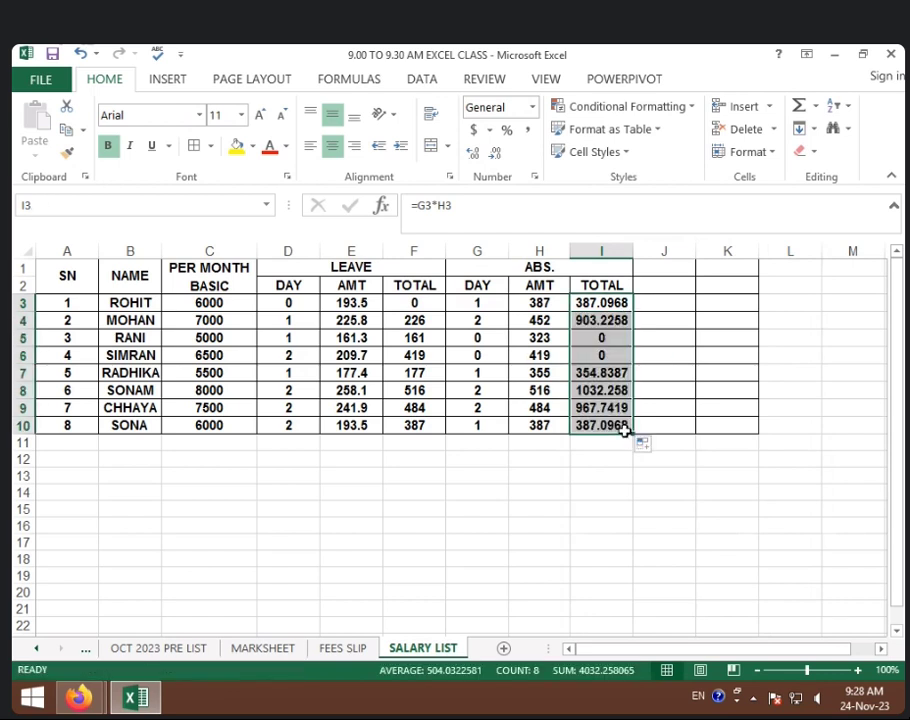
Format the absence totals in I3:I10 to show no decimal places
left_click(493, 154)
left_click(493, 154)
left_click(493, 154)
left_click(493, 154)
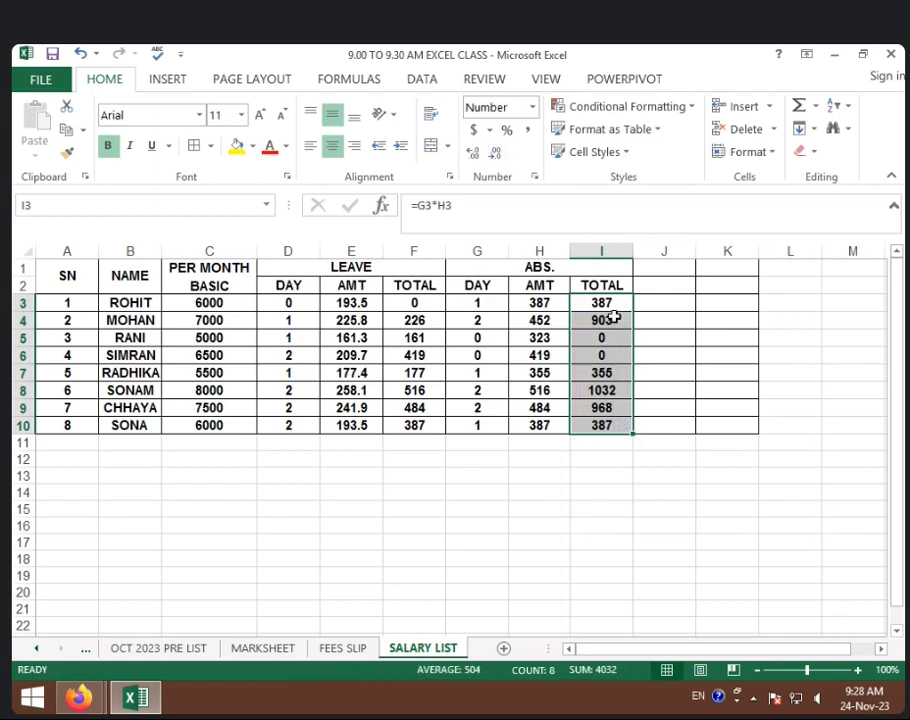
Examine the formulas behind the absence amount in H4 and the absence totals in I4 and I3
left_click(611, 317)
left_click(538, 320)
double_click(538, 320)
key("Return")
left_click(546, 320)
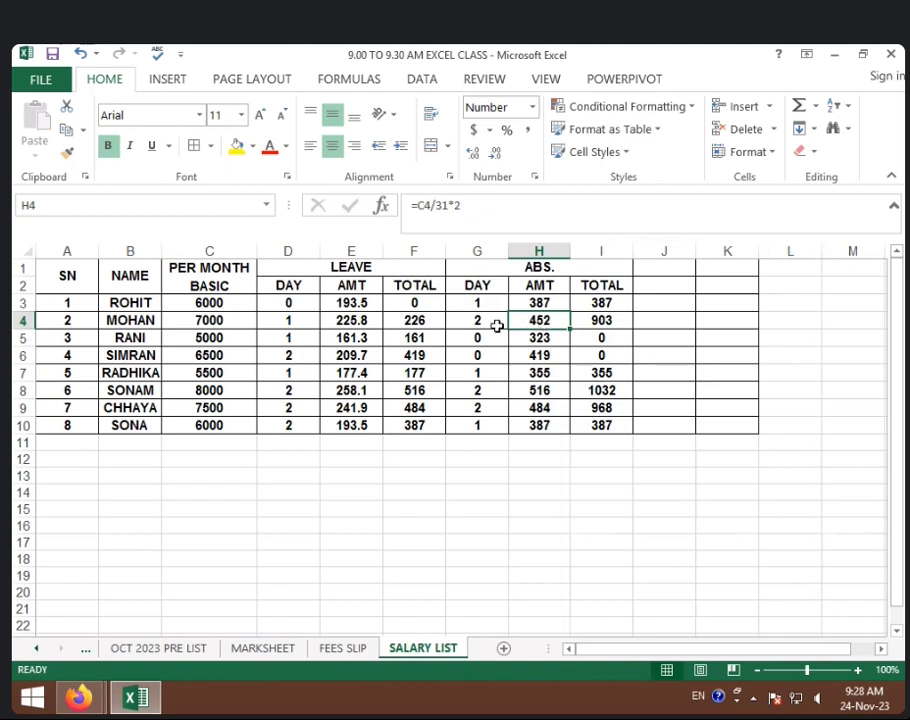
left_click(603, 322)
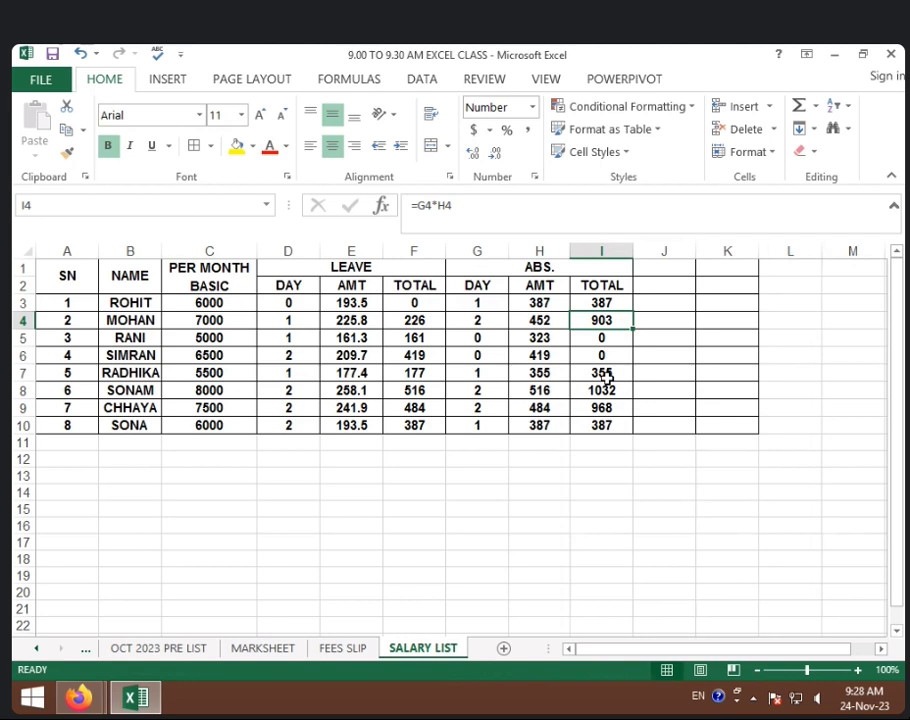
left_click(612, 300)
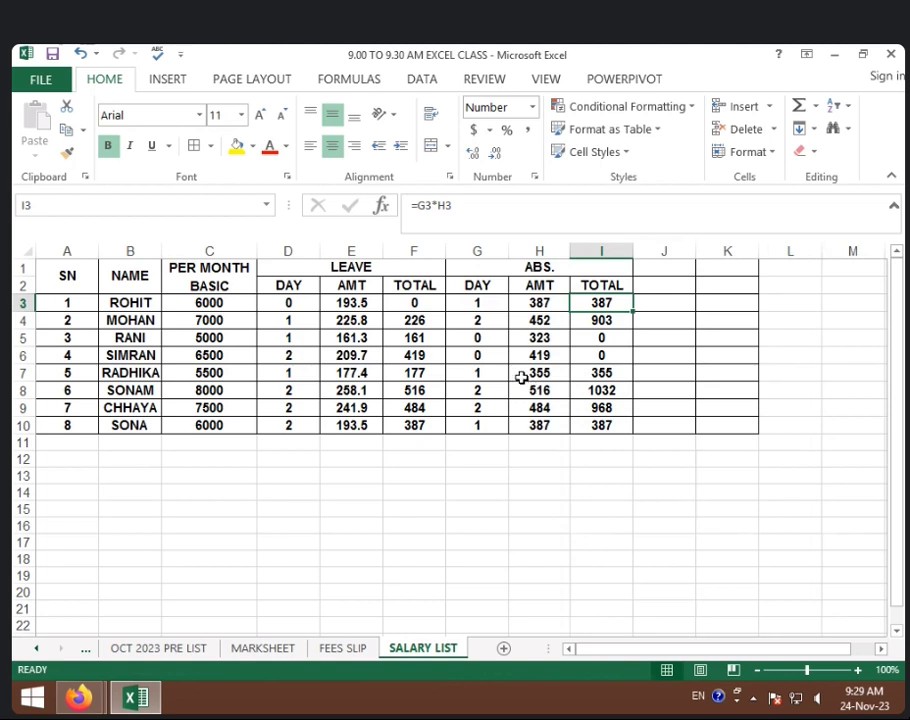
Remove the *2 multiplier from the absence amount formula in H3, making it =C3/31
left_click(548, 304)
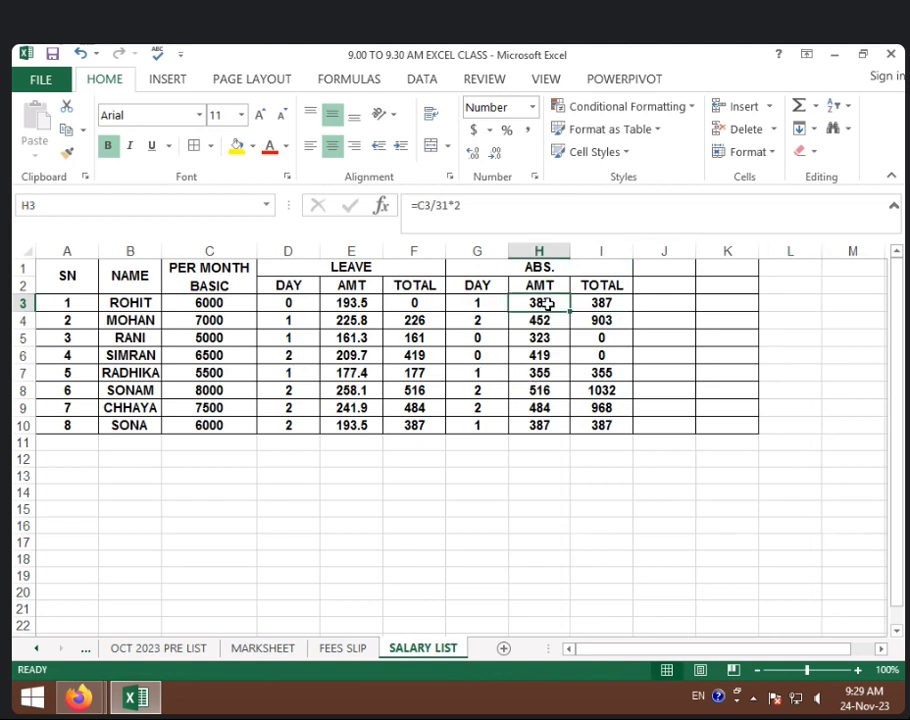
left_click(490, 208)
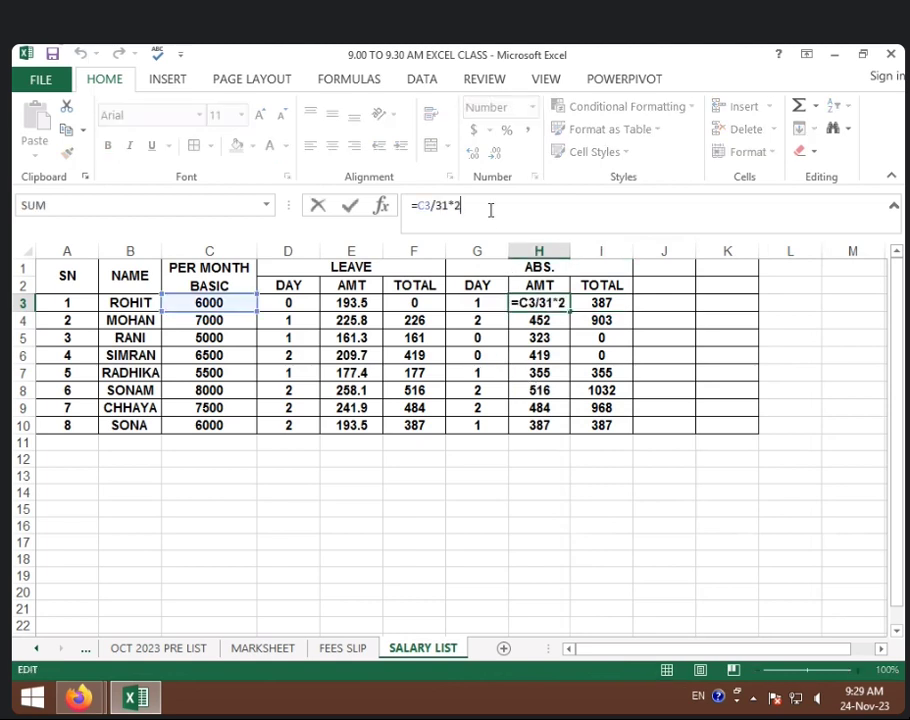
key("BackSpace")
key("BackSpace")
key("Return")
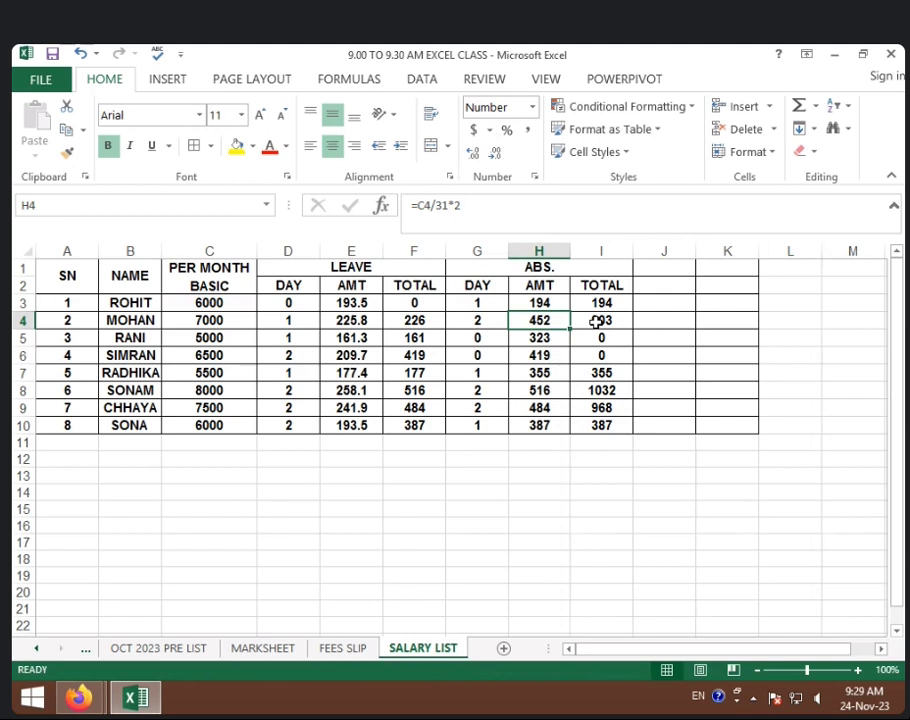
Restore the doubled deduction in H3 by setting its formula to =C3/31*2
left_click(539, 304)
left_click(503, 213)
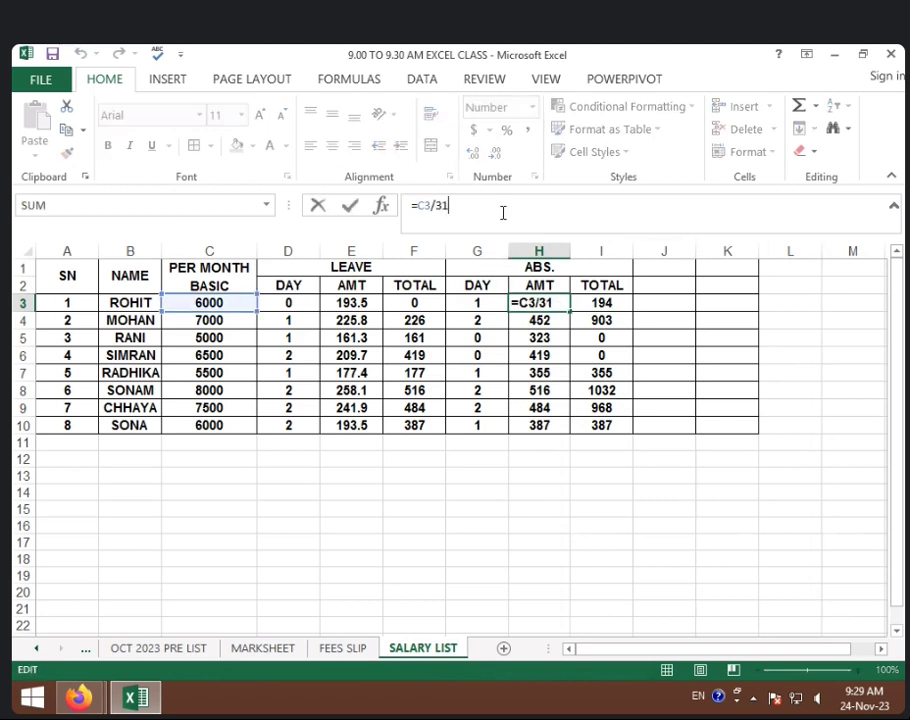
type("*2")
key("Return")
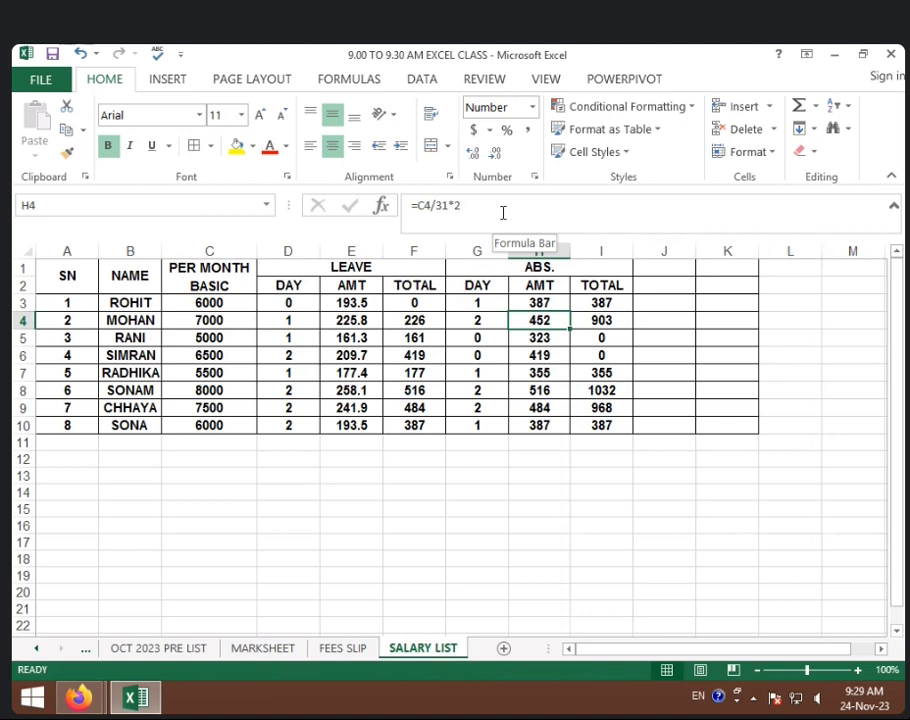
Merge cells J1:J2 and enter the column heading WORK/HRS
left_click_drag(656, 270, 662, 286)
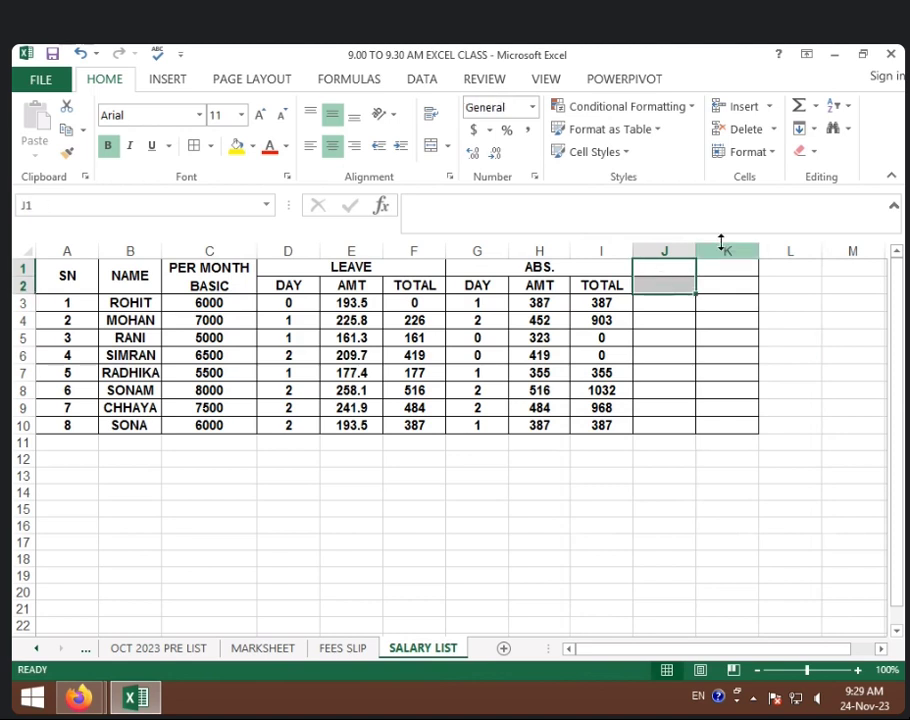
left_click(431, 146)
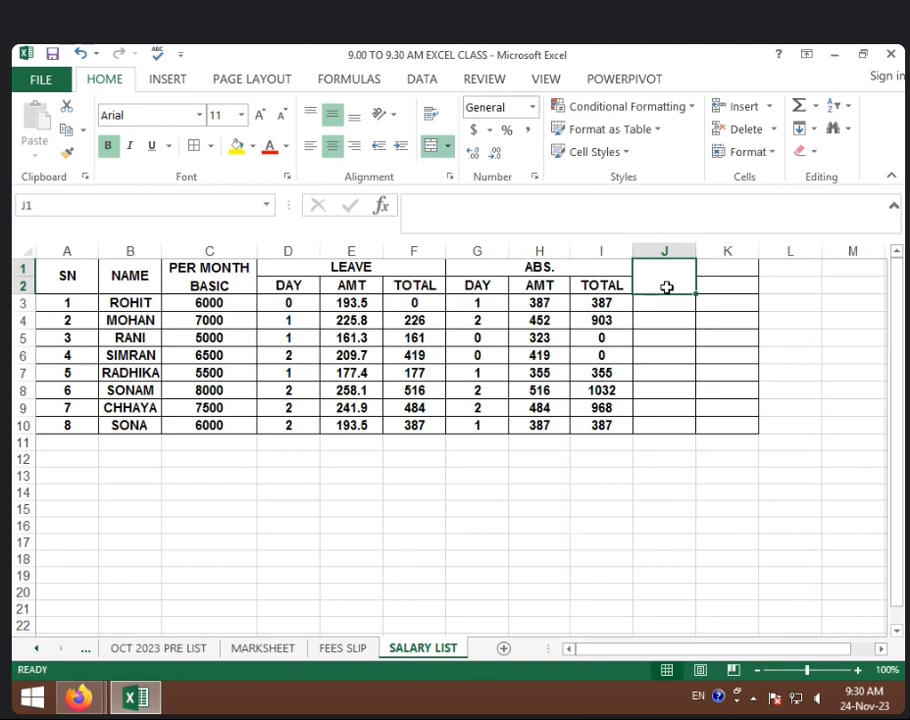
type("WOR")
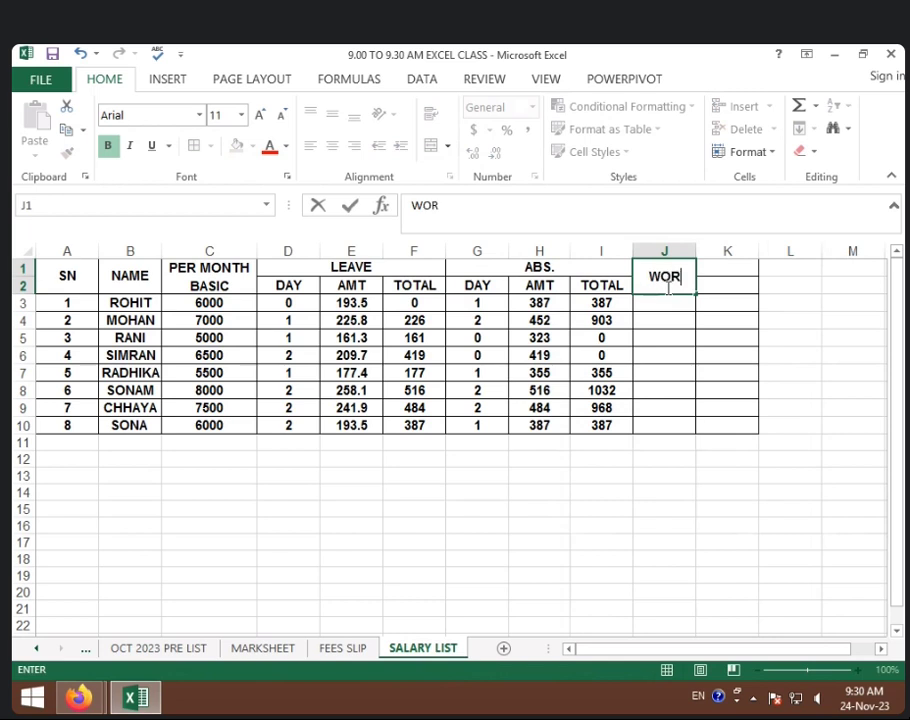
type("K/HRS")
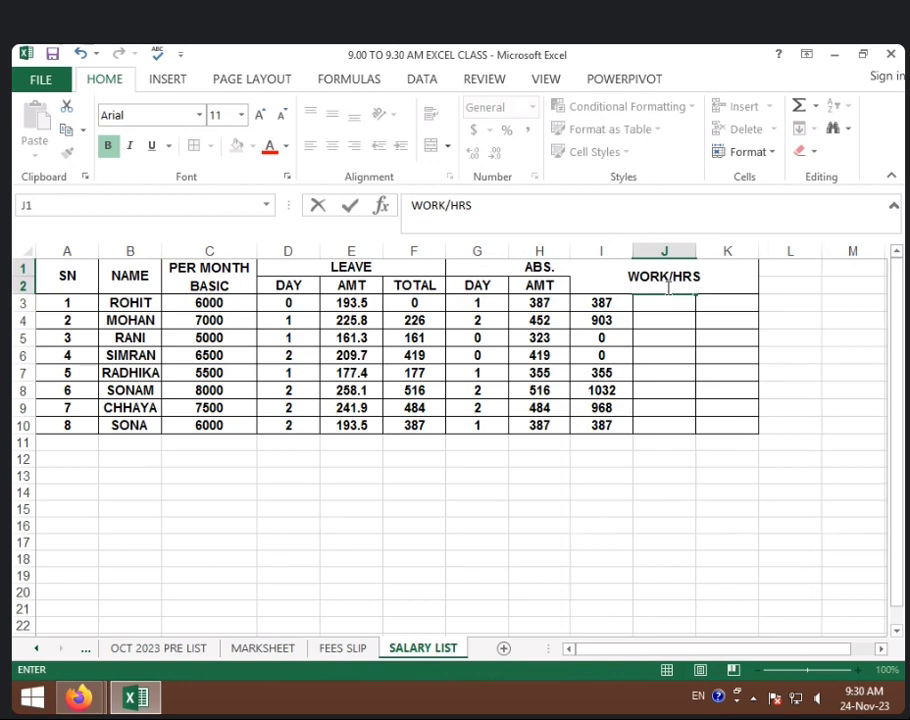
key("Return")
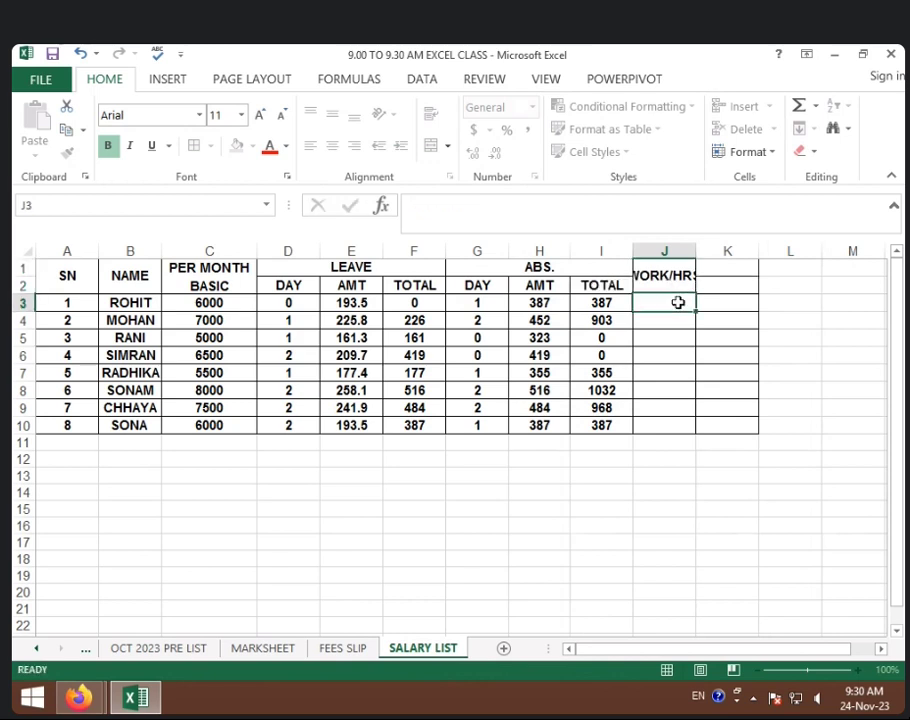
Wrap the WORK/HRS heading onto two lines and narrow column J slightly
left_click(672, 270)
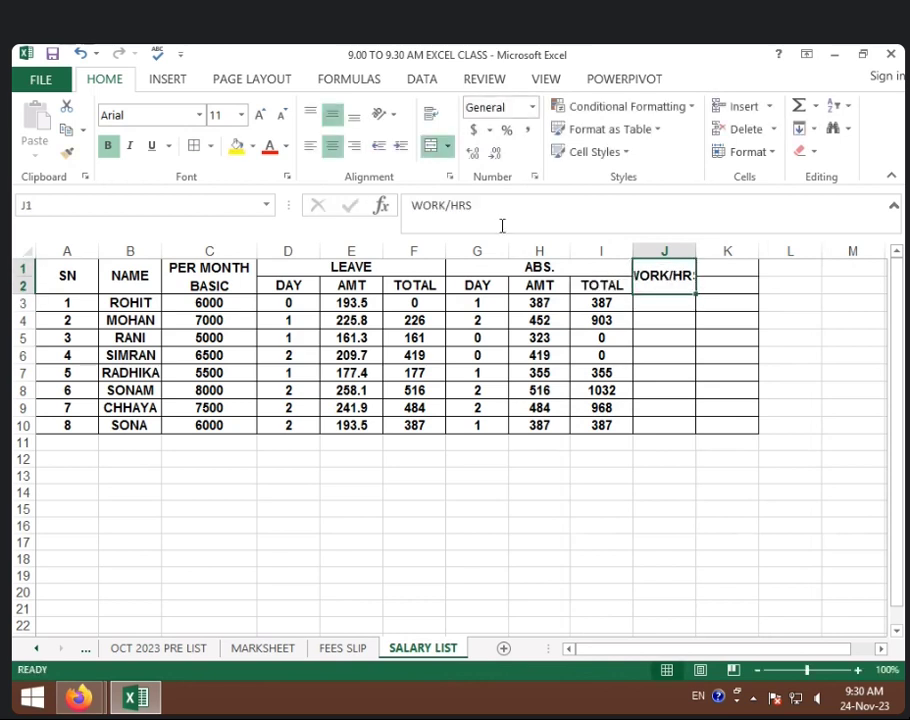
left_click(432, 117)
mouse_move(697, 252)
left_mouse_down()
mouse_move(678, 257)
mouse_move(688, 253)
left_mouse_up()
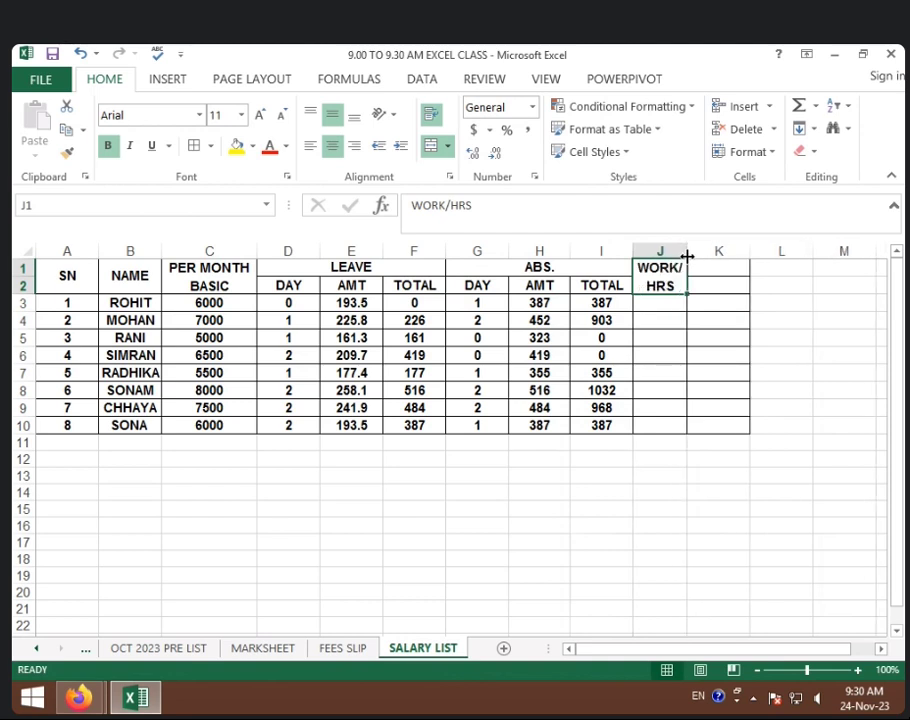
left_click(690, 318)
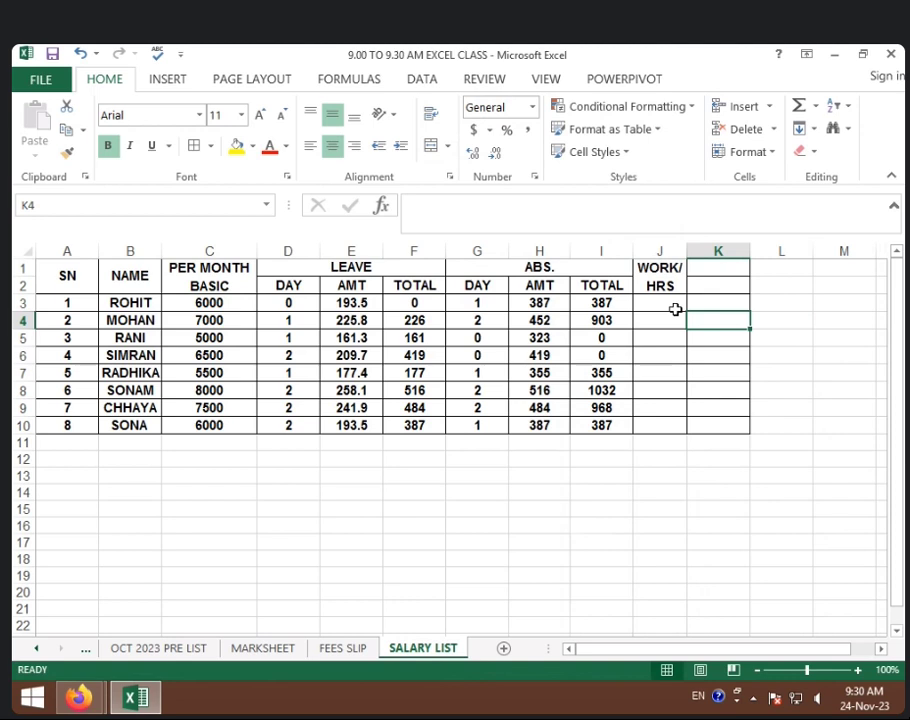
Widen column C so the full PER MONTH BASIC SALARY heading fits
left_click(212, 278)
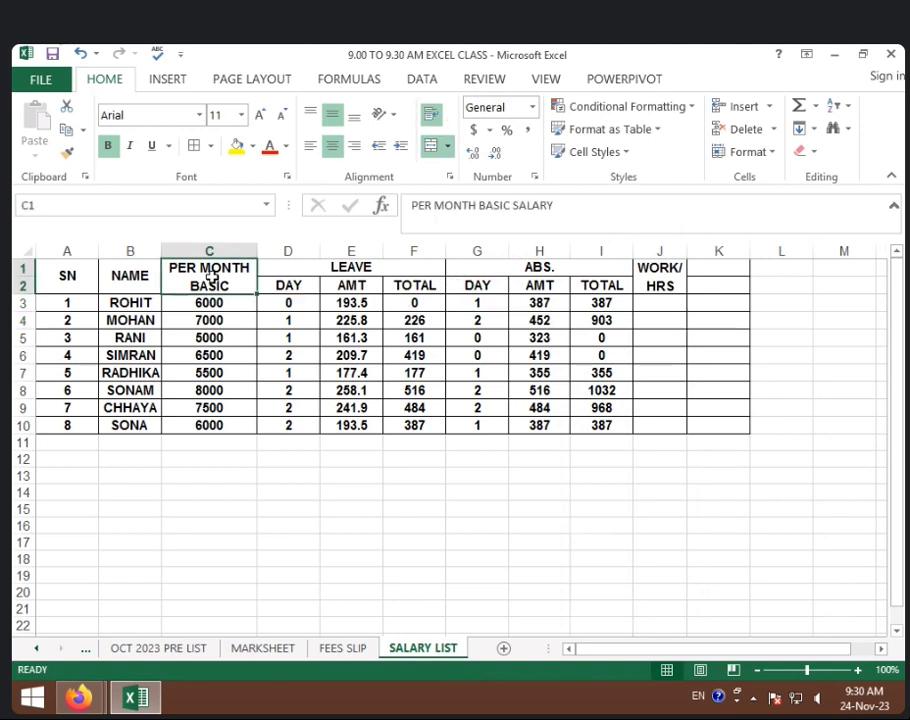
left_click_drag(258, 251, 282, 255)
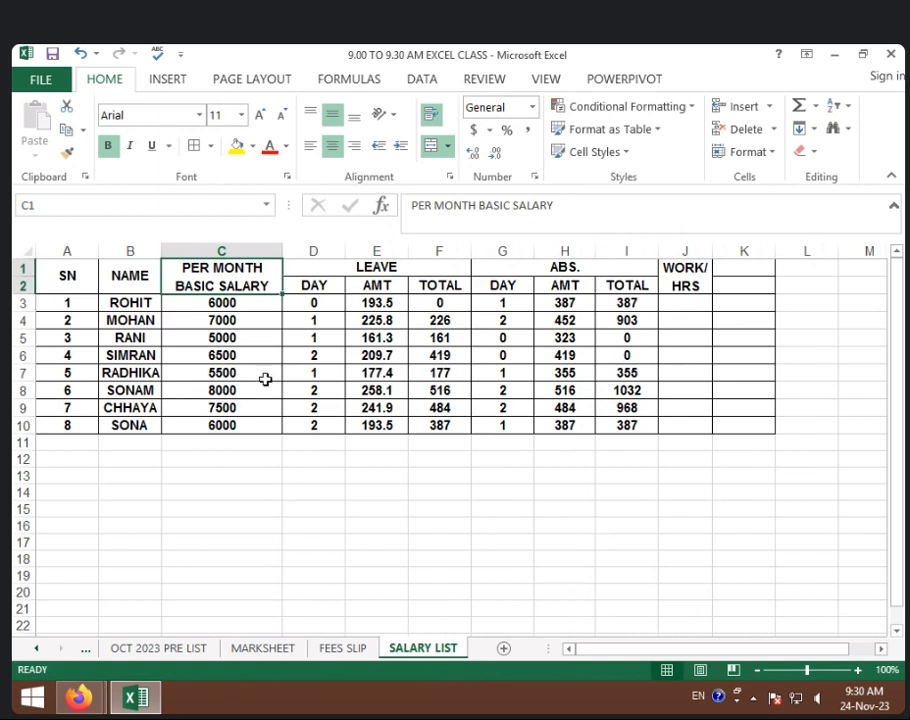
left_click(267, 379)
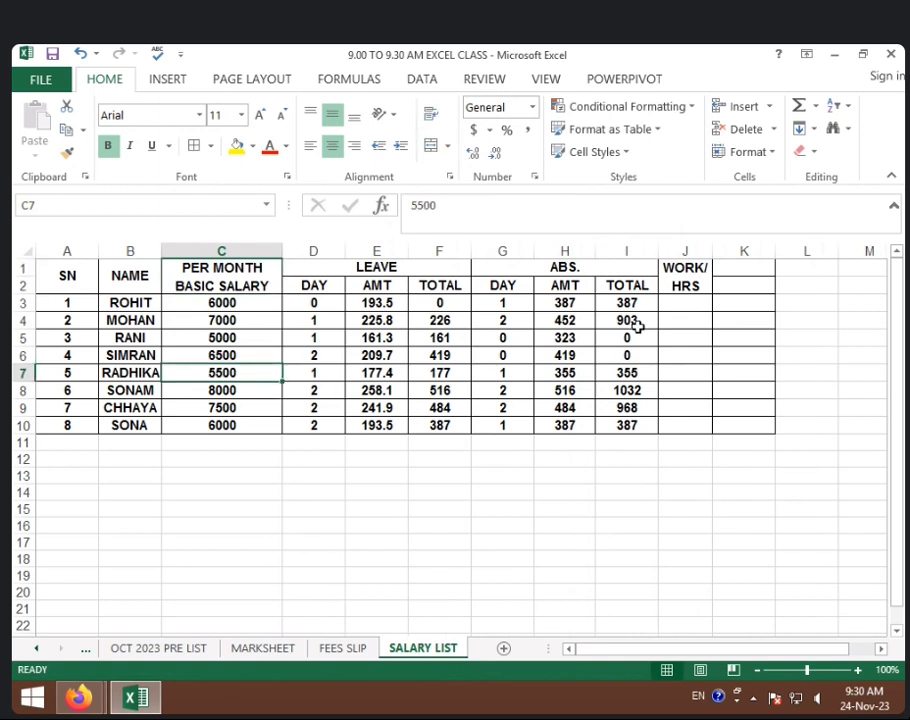
Enter the work hours 8, 9, 7, 8, 7, 8, 8 and 7 in cells J3 through J10
left_click(691, 308)
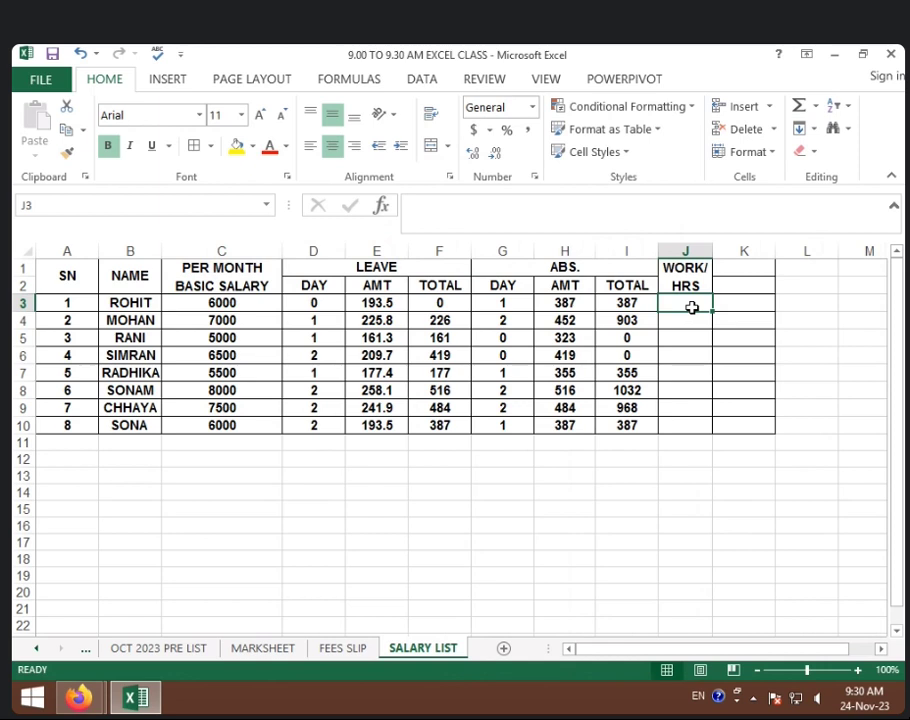
type("8")
key("Return")
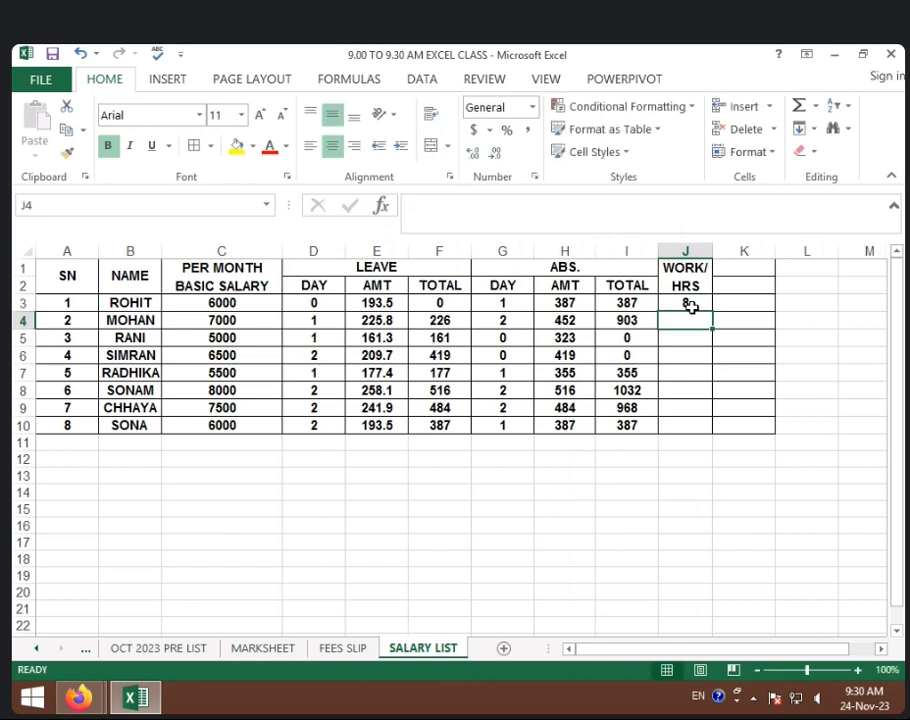
type("9")
key("Return")
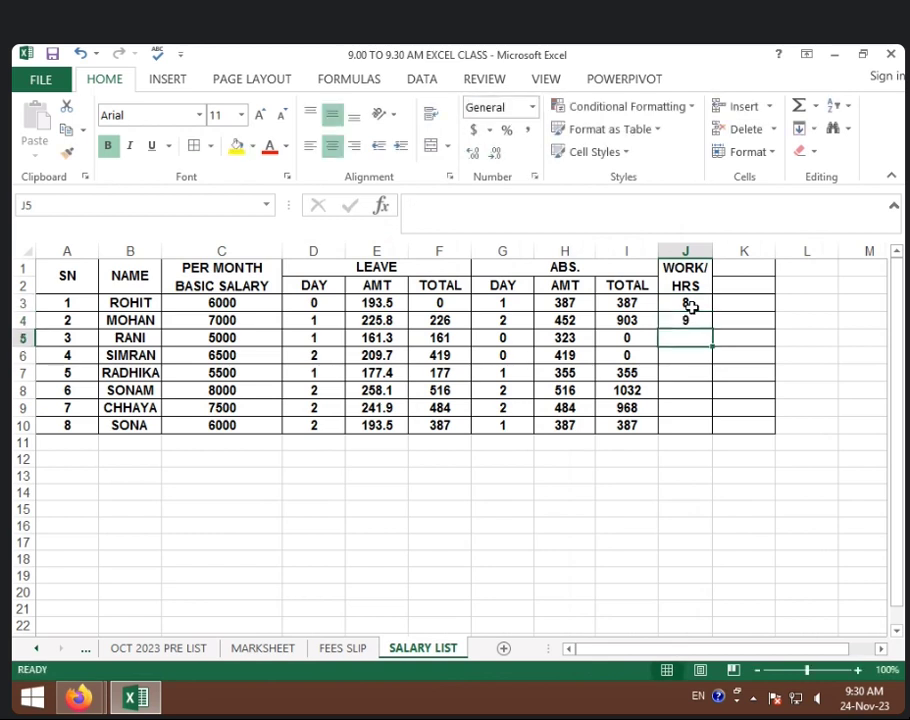
type("7")
key("Return")
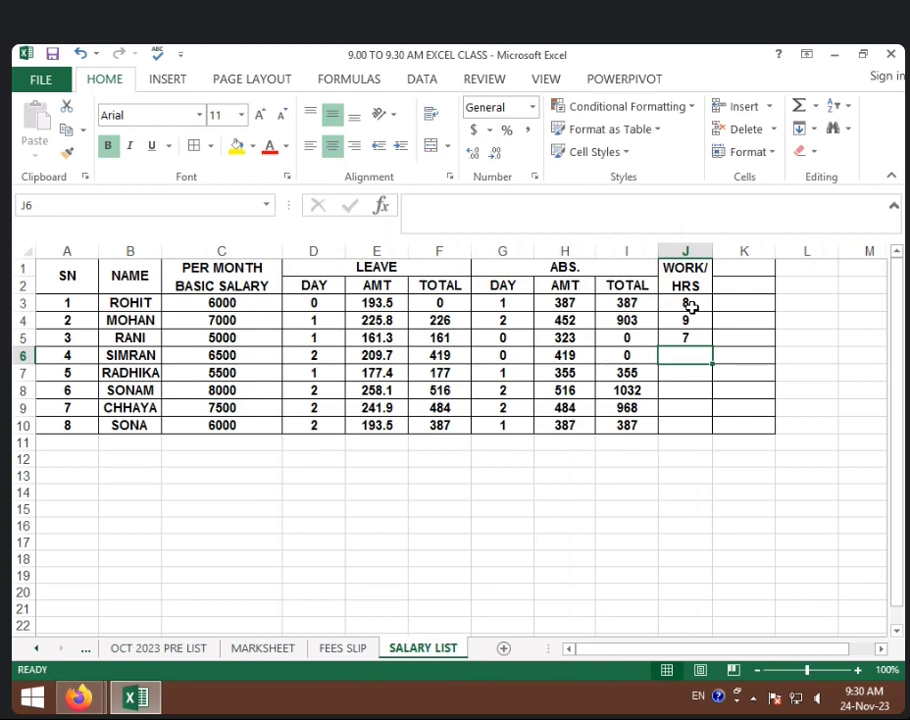
type("8")
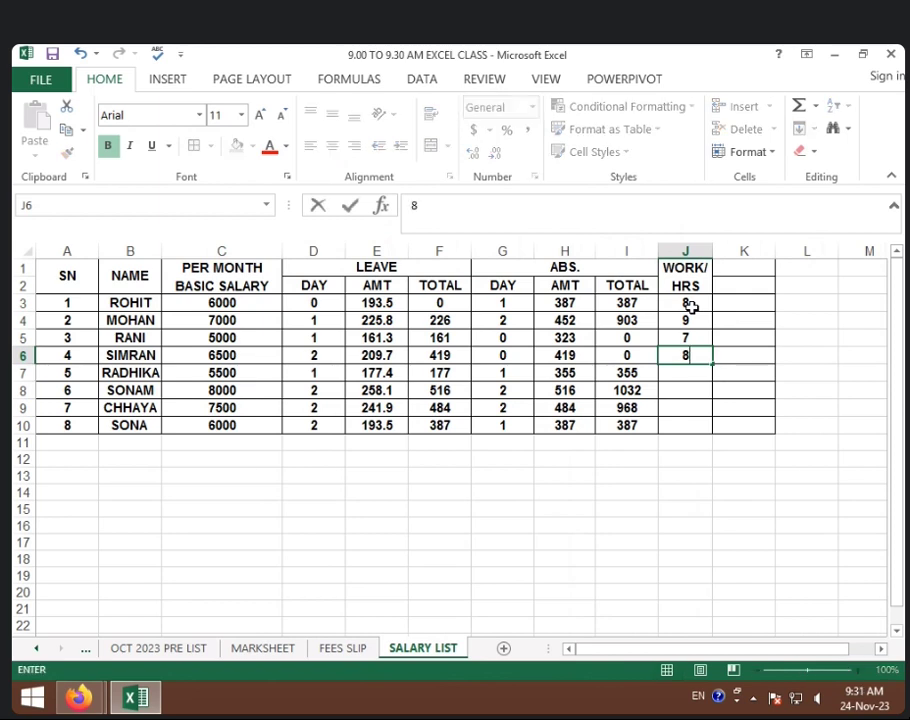
key("Return")
type("7")
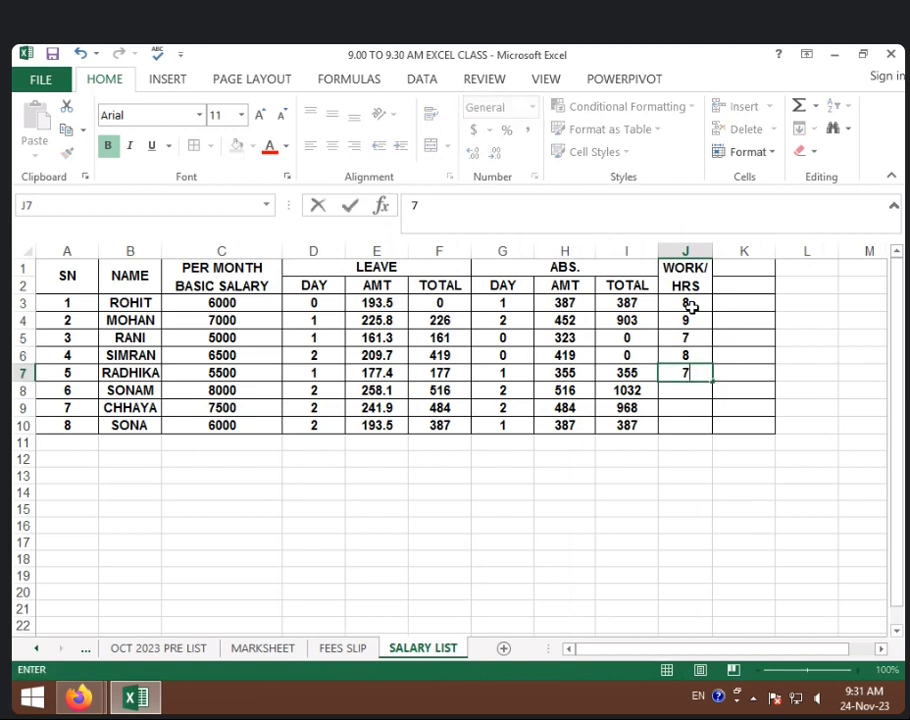
key("Return")
type("8")
key("Return")
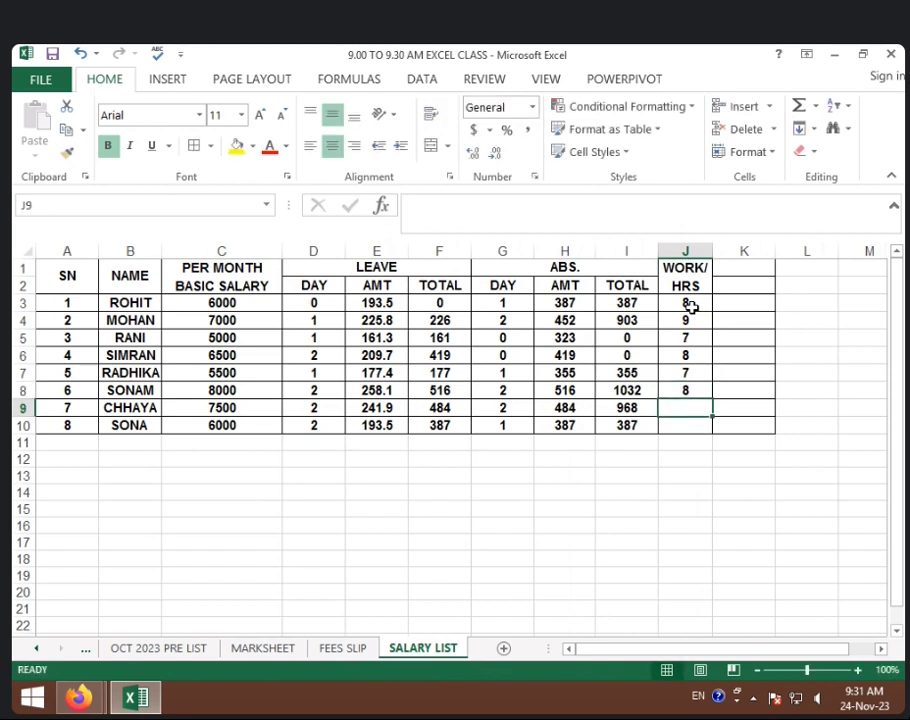
type("8")
key("Return")
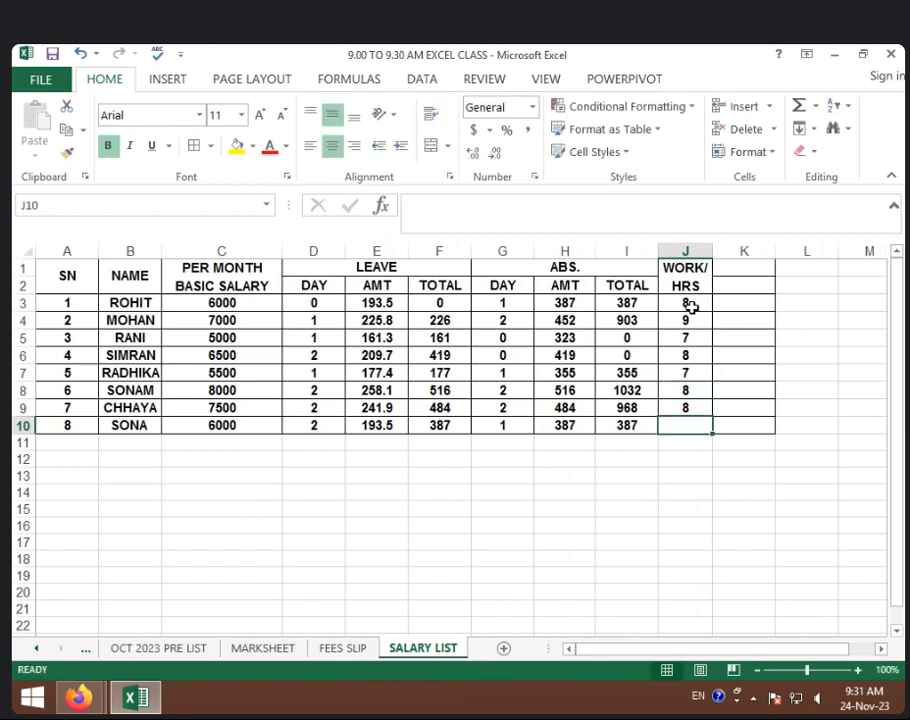
type("7")
key("Return")
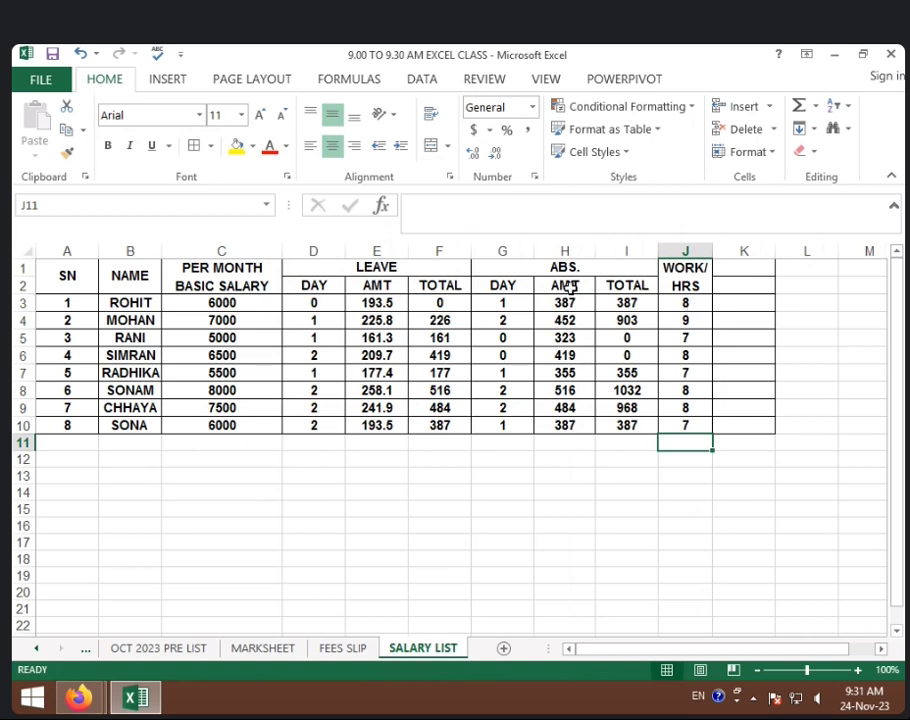
Fill the LEAVE heading block D1:F2 with a light gray theme color
left_click_drag(420, 266, 421, 284)
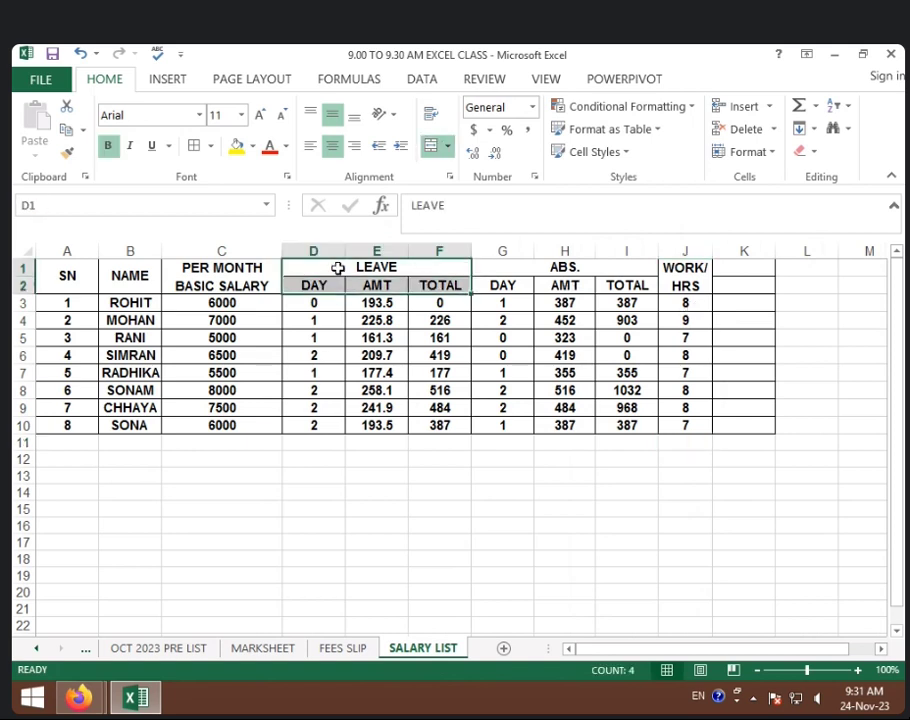
left_click(254, 146)
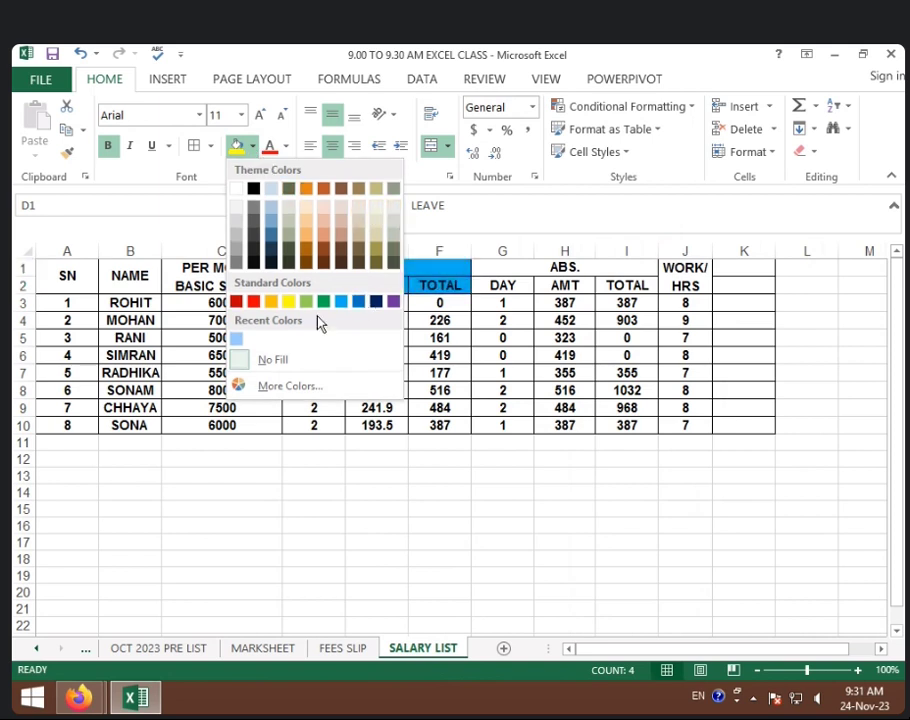
left_click(395, 222)
Fill the ABS. heading block G1:I2 with a light orange theme color
left_click_drag(522, 270, 527, 289)
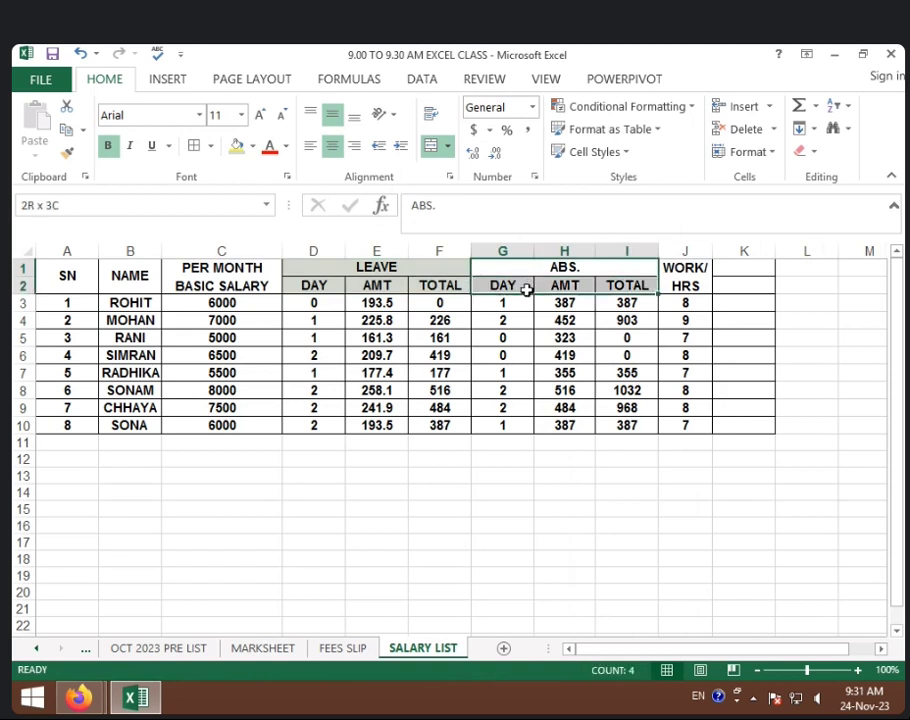
left_click(253, 146)
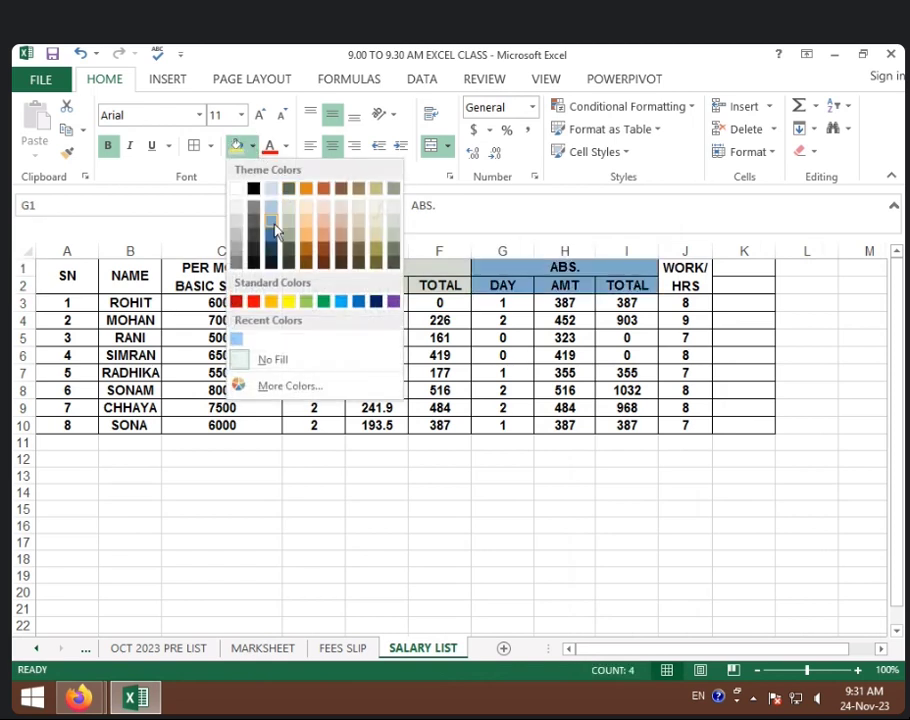
left_click(327, 240)
left_click(375, 302)
Change the fill of the LEAVE heading block D1:F2 to a darker shade of gray
left_click(400, 270)
left_click_drag(400, 270, 402, 282)
left_click(254, 146)
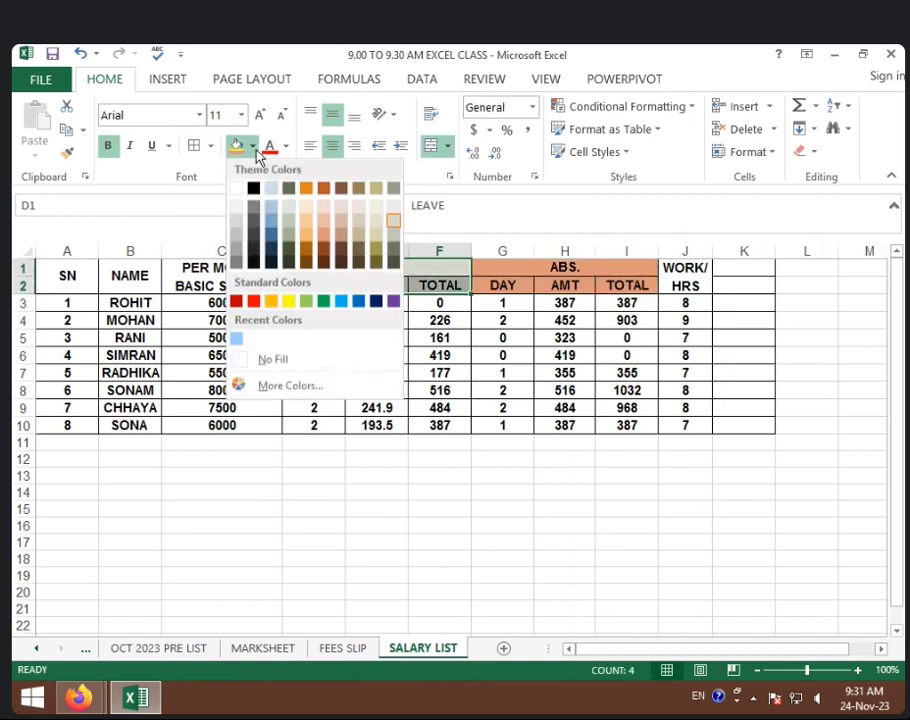
left_click(390, 238)
left_click(376, 320)
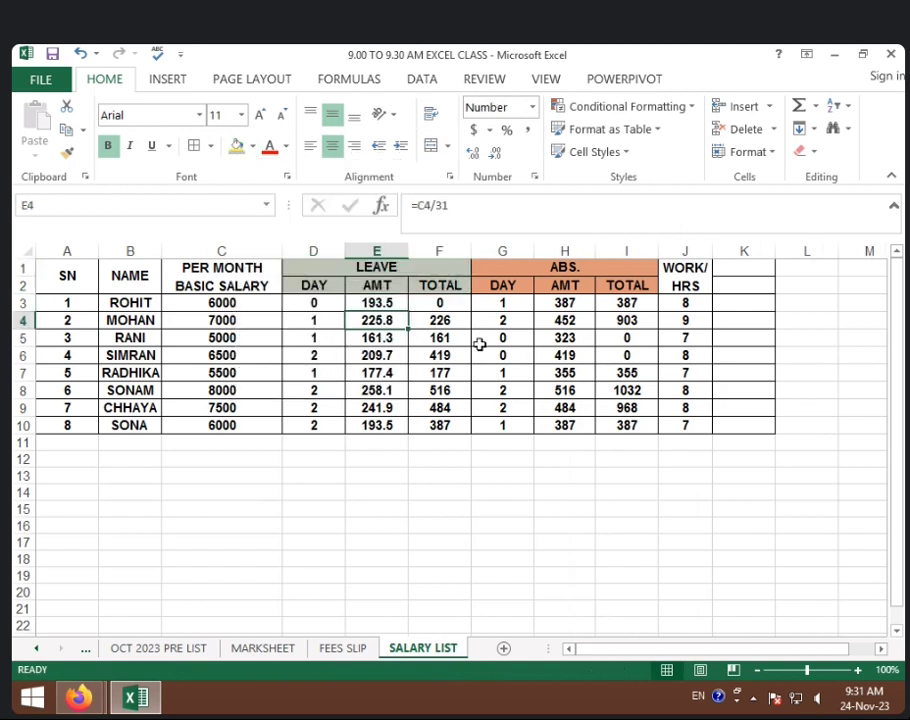